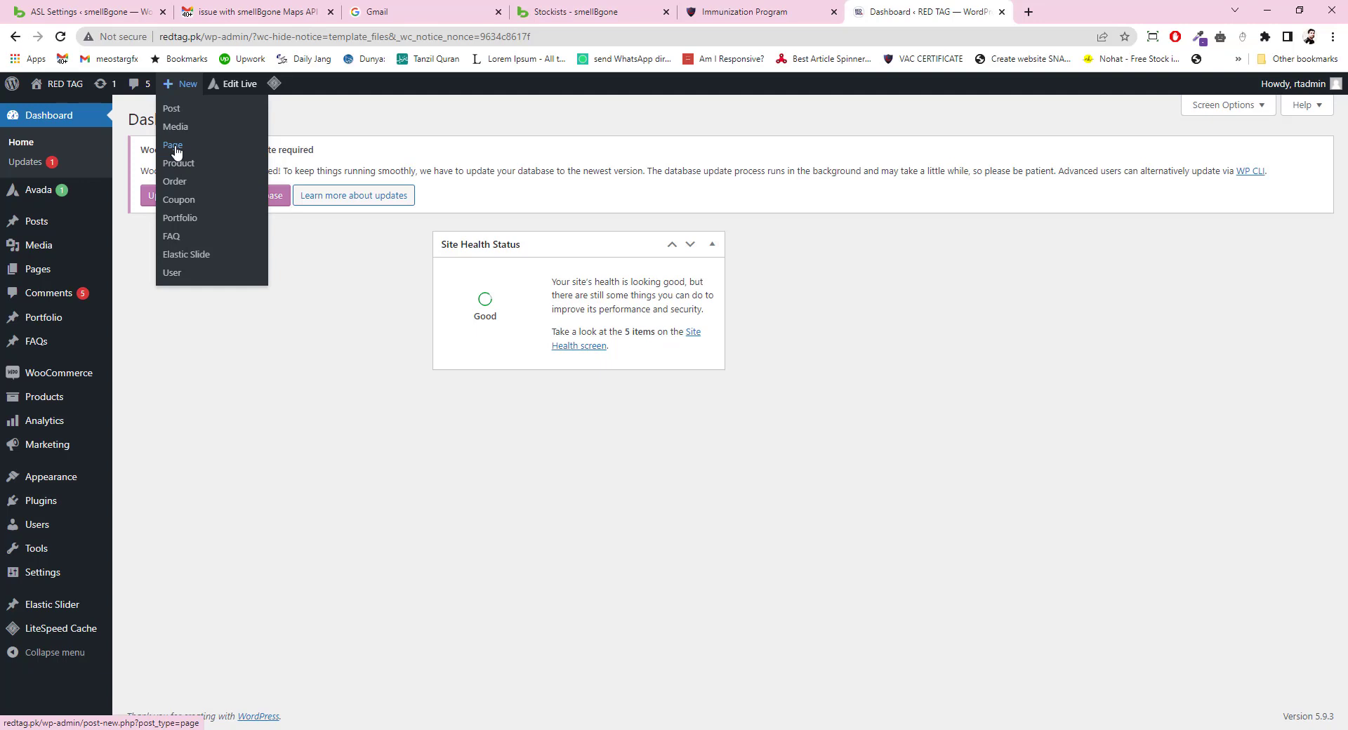
# Open a blank Add New Page editor in a new browser tab from the admin bar's + New menu.
pyautogui.middleClick(174, 146)
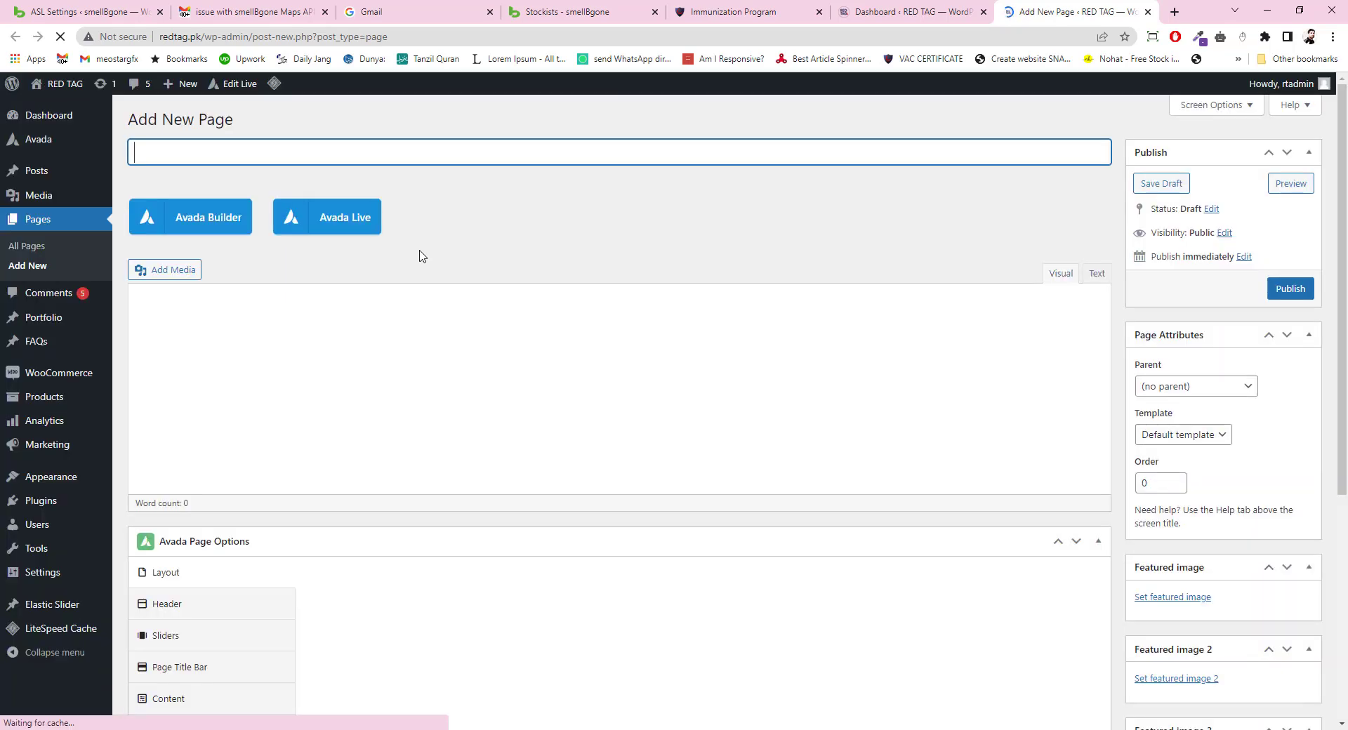
# Enter 'My Shop' as the new page's title.
pyautogui.write('My')
pyautogui.write(' Sh')
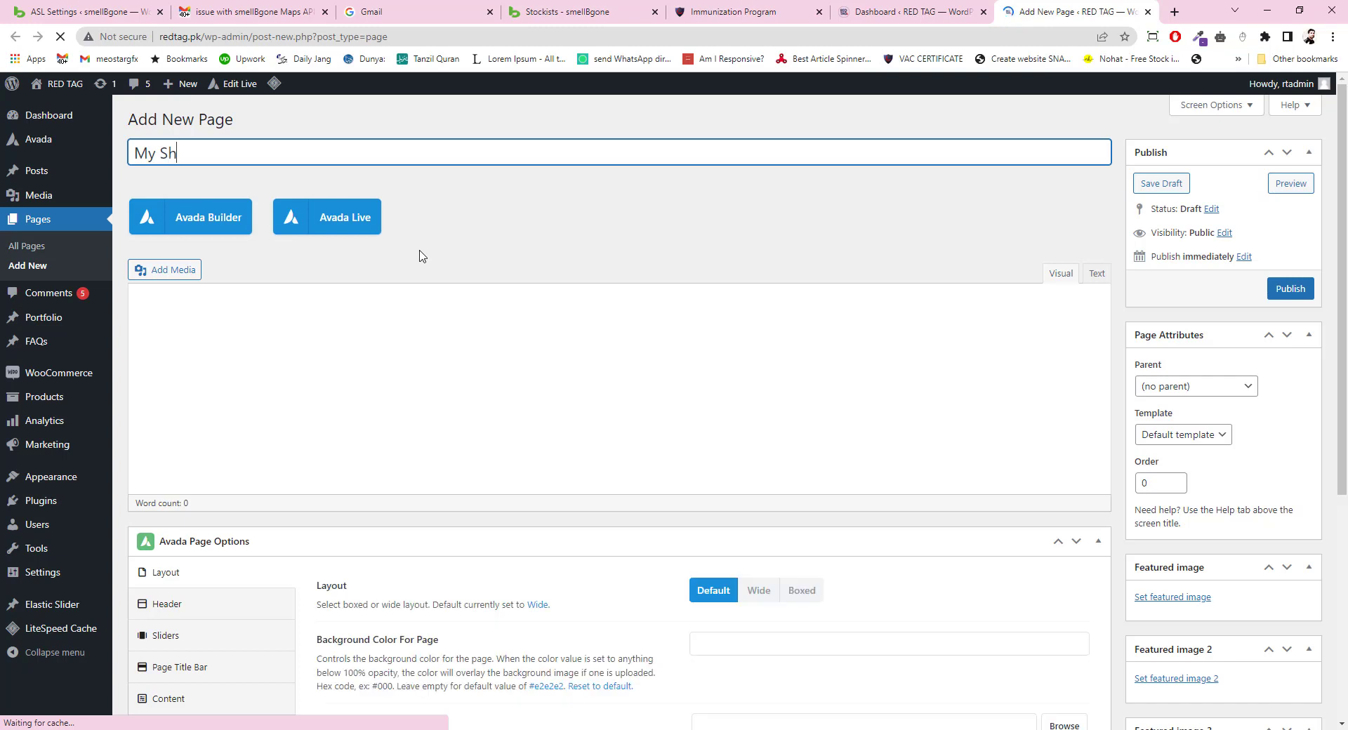
pyautogui.write('op')
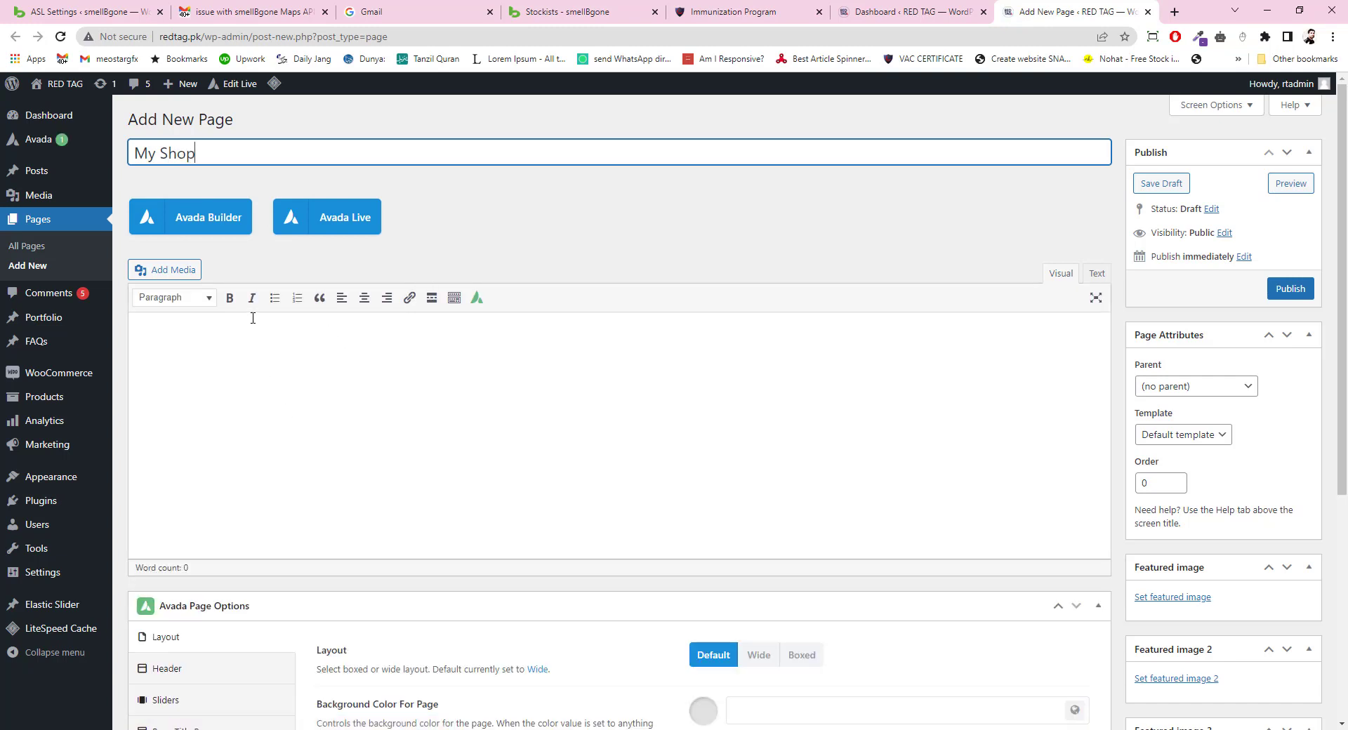
# Switch the page to Avada Builder and add a container with a 1/1 full-width column.
pyautogui.click(198, 224)
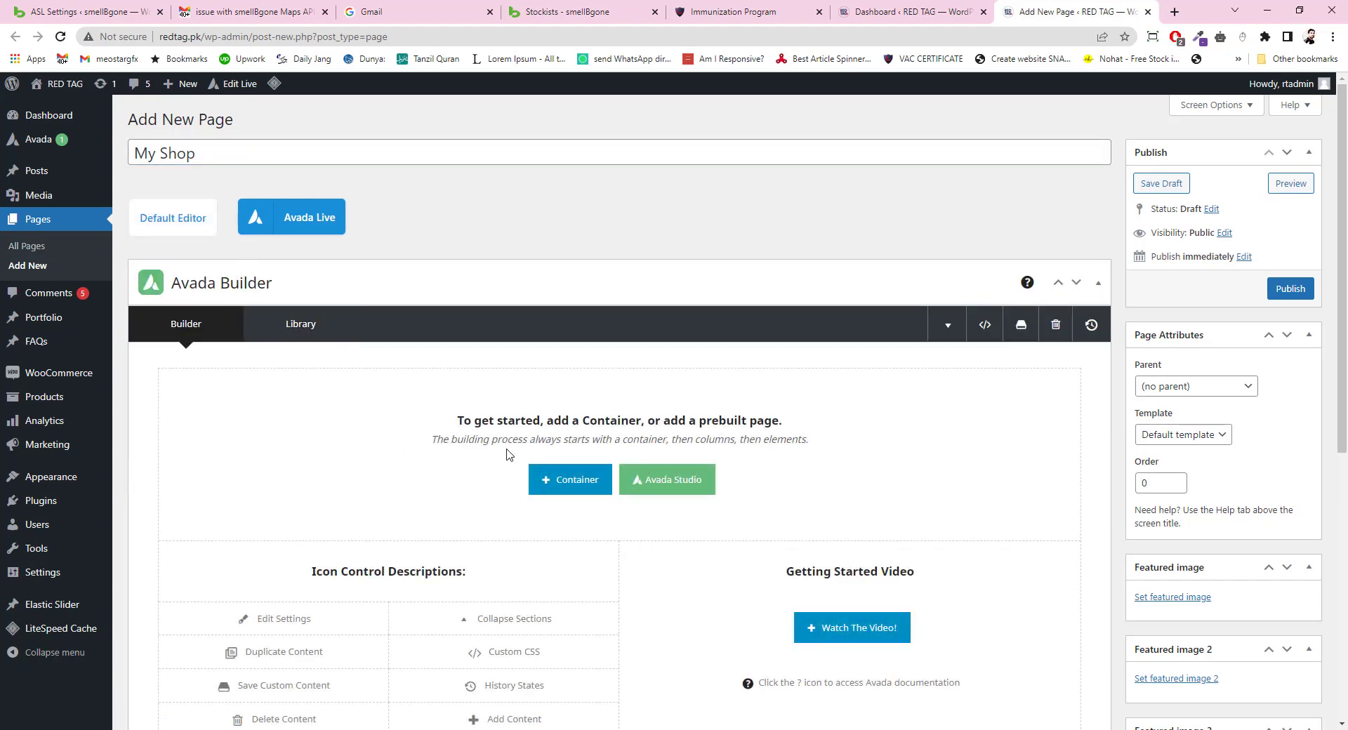
pyautogui.click(567, 487)
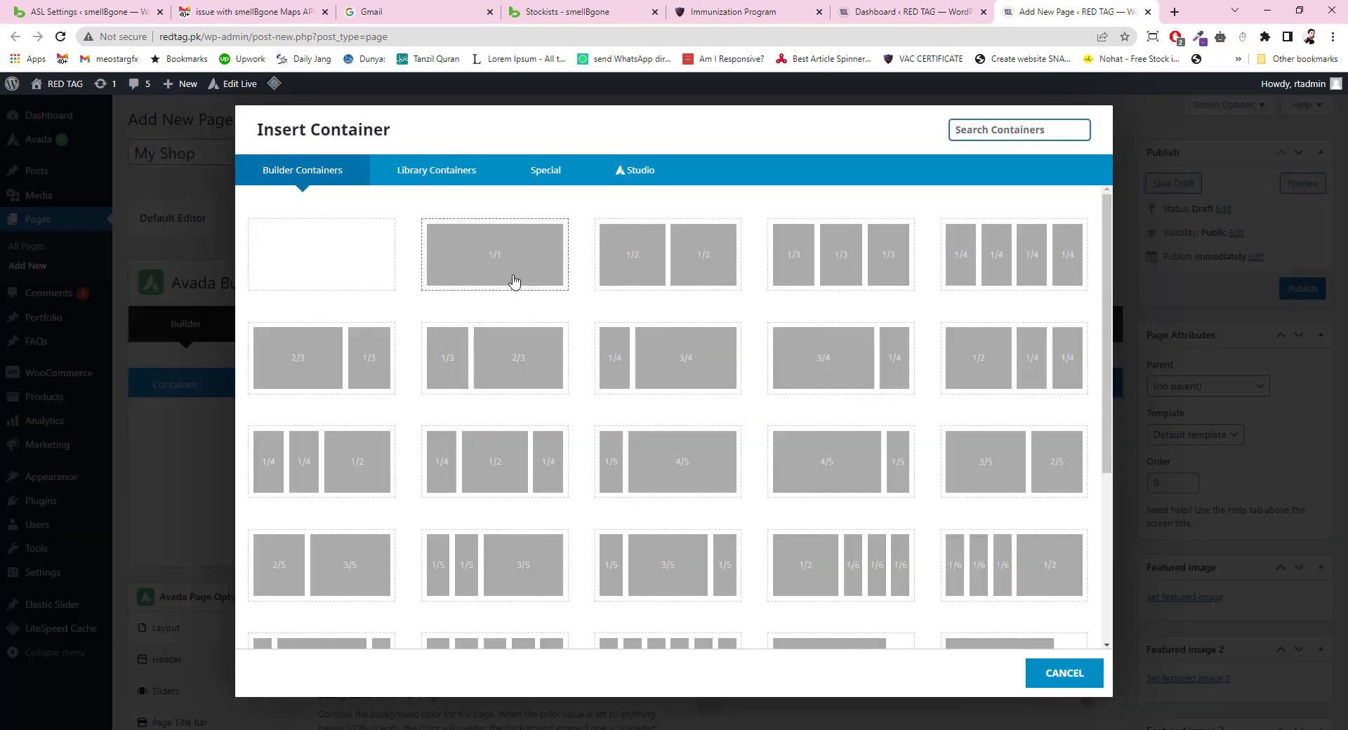
pyautogui.click(511, 267)
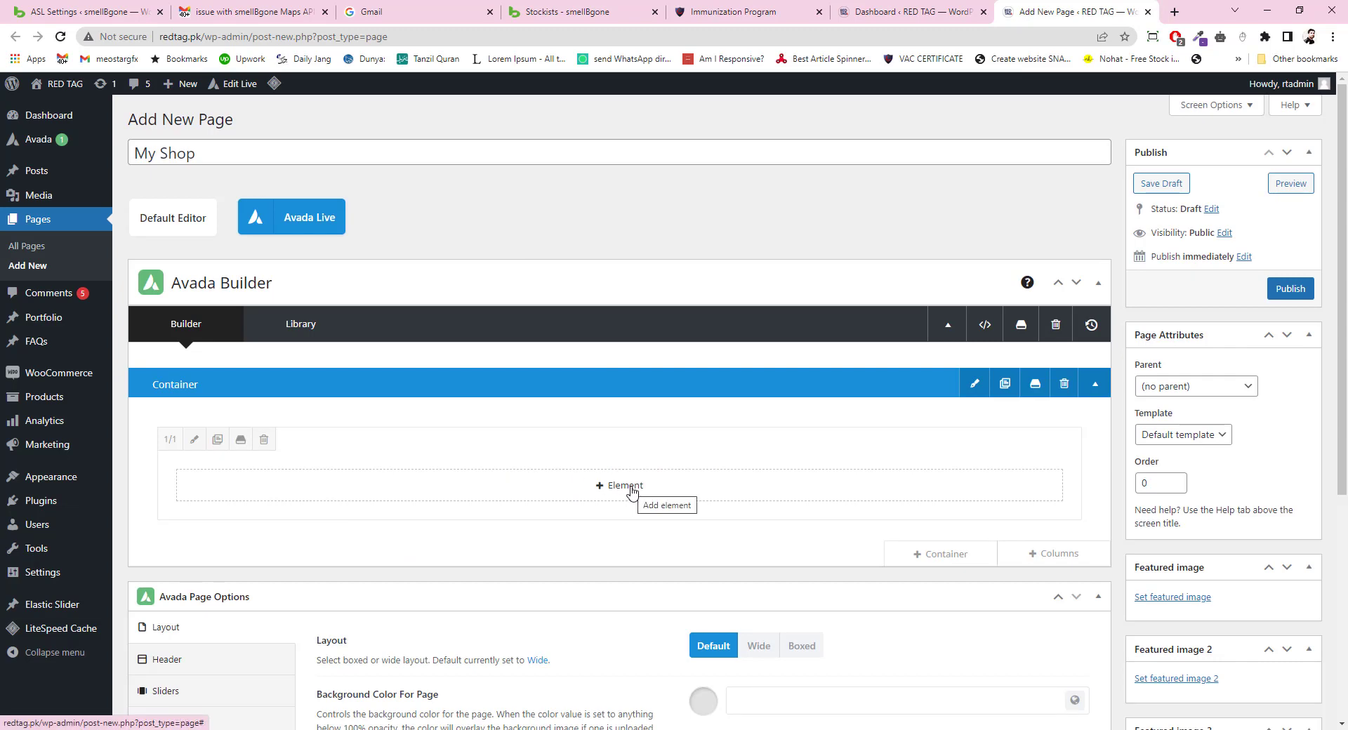
# Open the element library for that column and scroll to the WooCommerce elements.
pyautogui.click(632, 491)
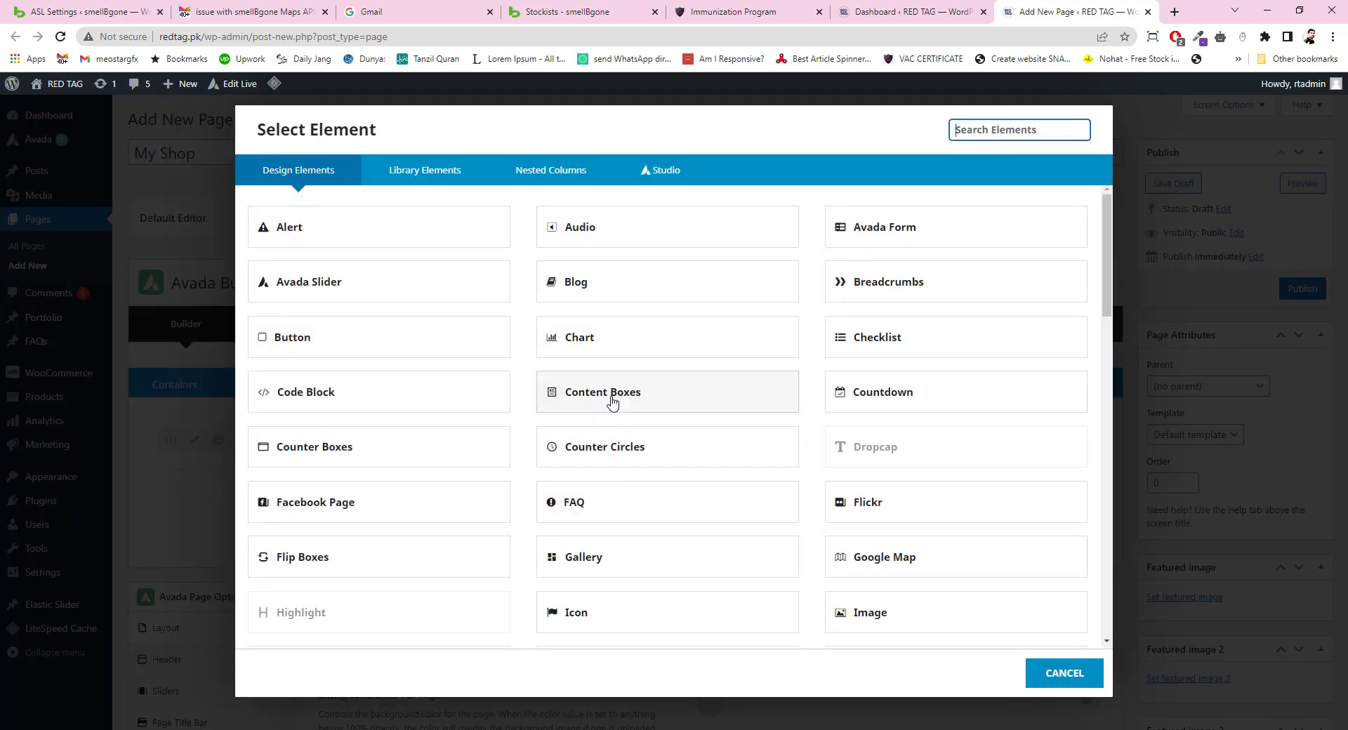
pyautogui.scroll(-5, 611, 400)
pyautogui.scroll(-4, 611, 400)
pyautogui.scroll(-3, 611, 421)
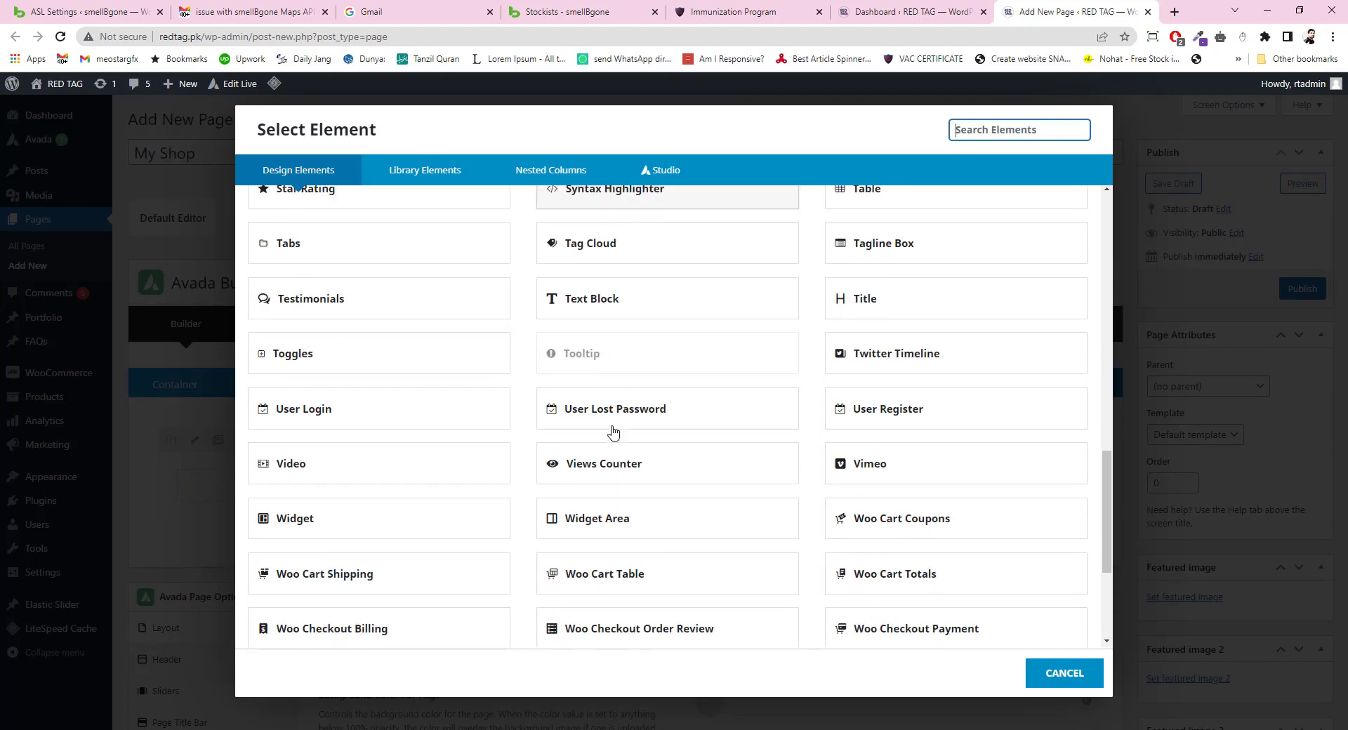
pyautogui.scroll(-3, 590, 457)
pyautogui.scroll(5, 579, 472)
pyautogui.scroll(-2, 579, 469)
pyautogui.scroll(-4, 580, 466)
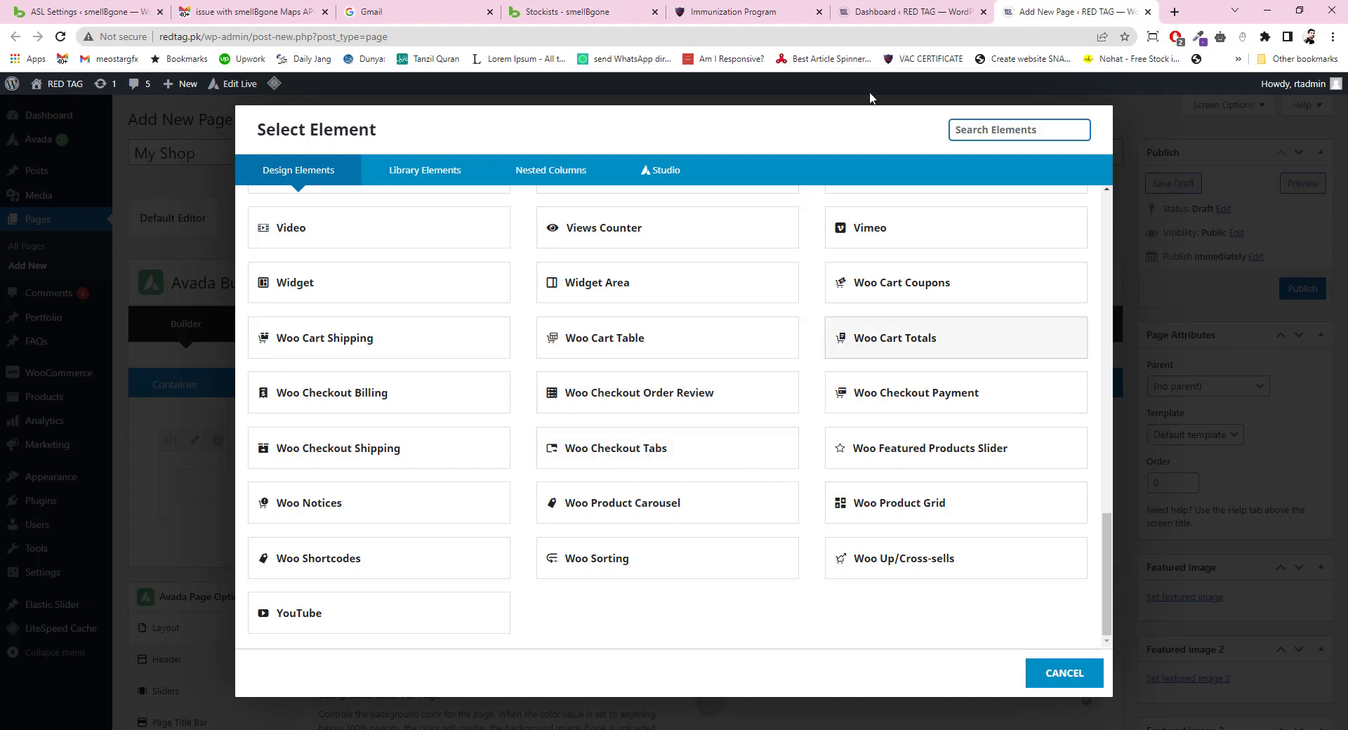
# Open Avada's Builder Options from the Avada Dashboard in the admin tab.
pyautogui.click(906, 12)
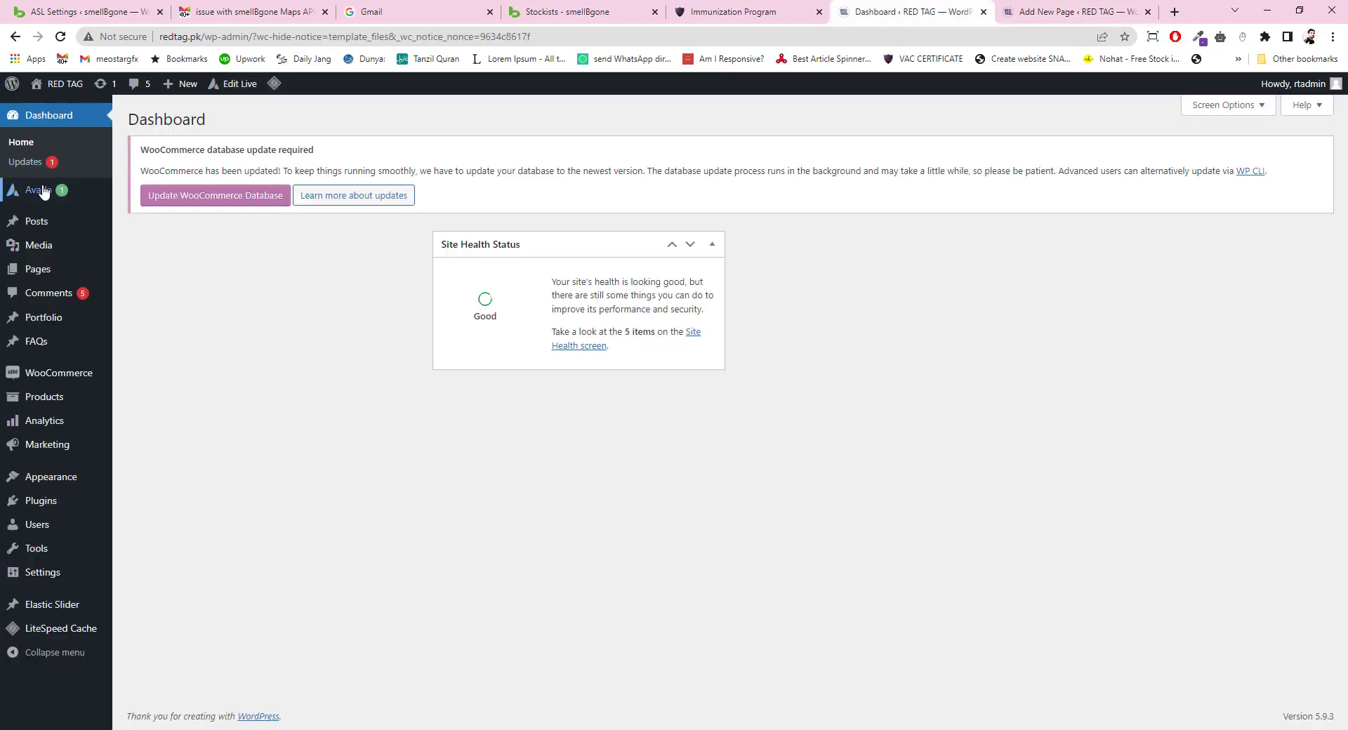
pyautogui.moveTo(38, 137)
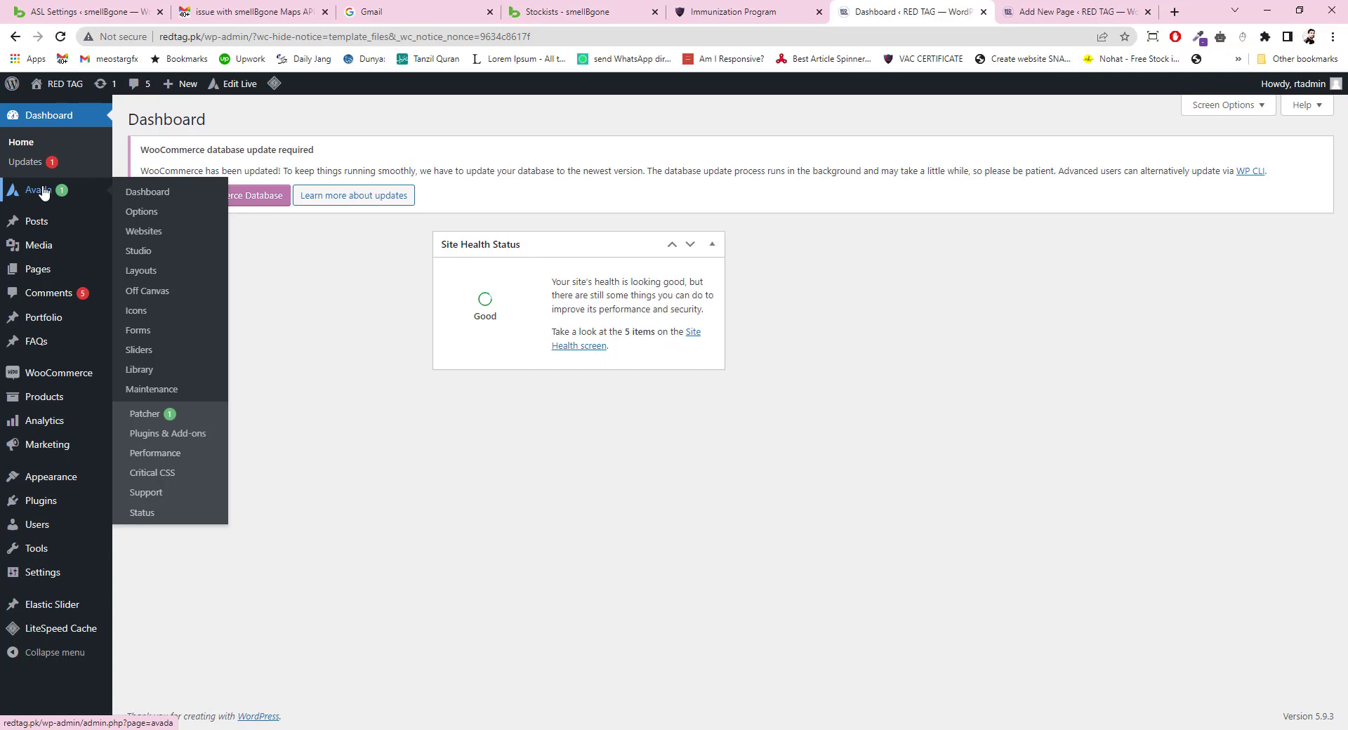
pyautogui.click(128, 195)
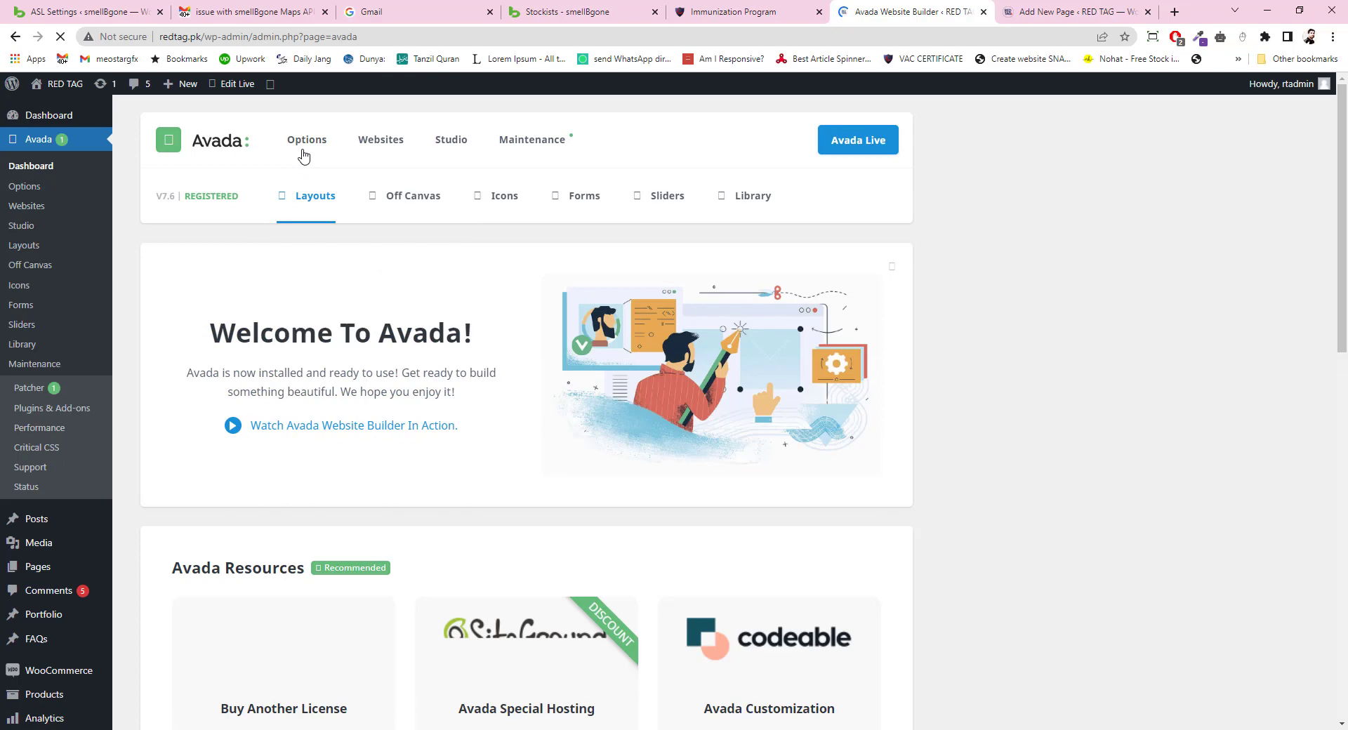
pyautogui.moveTo(306, 139)
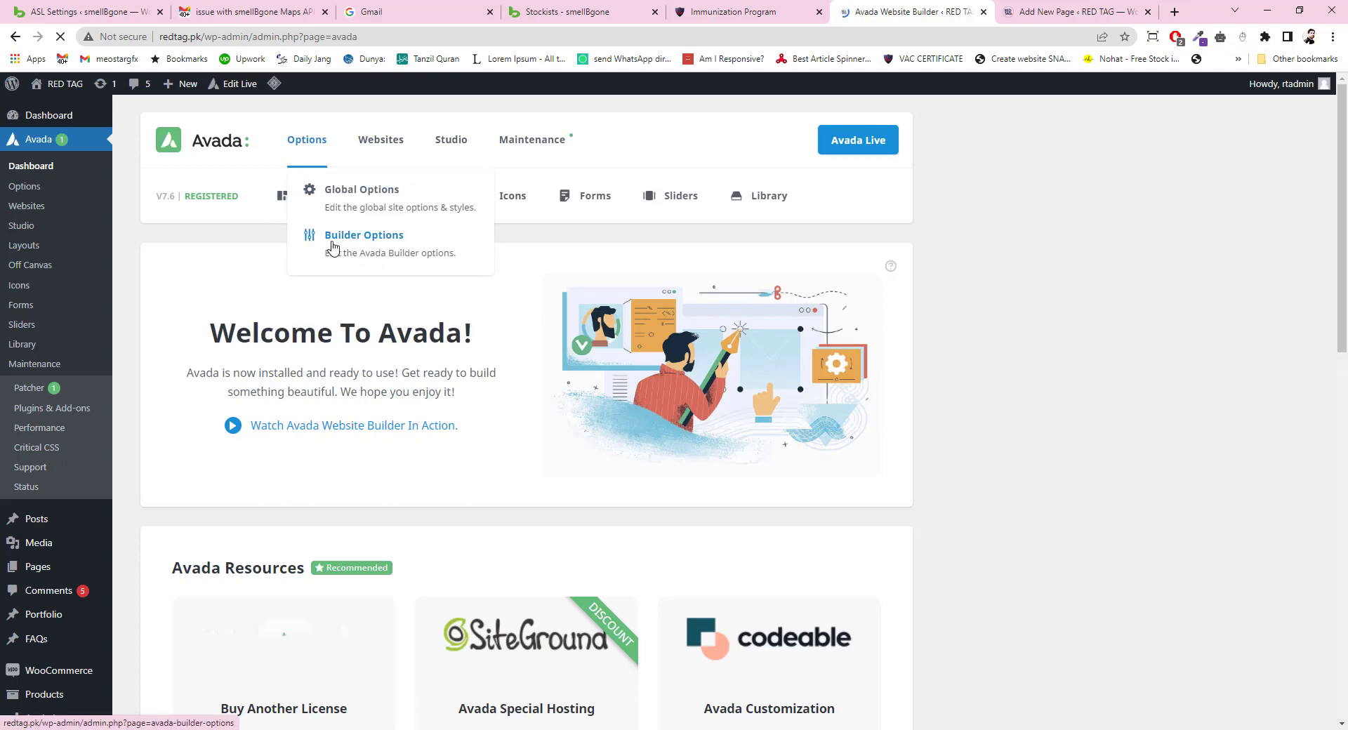
pyautogui.click(356, 242)
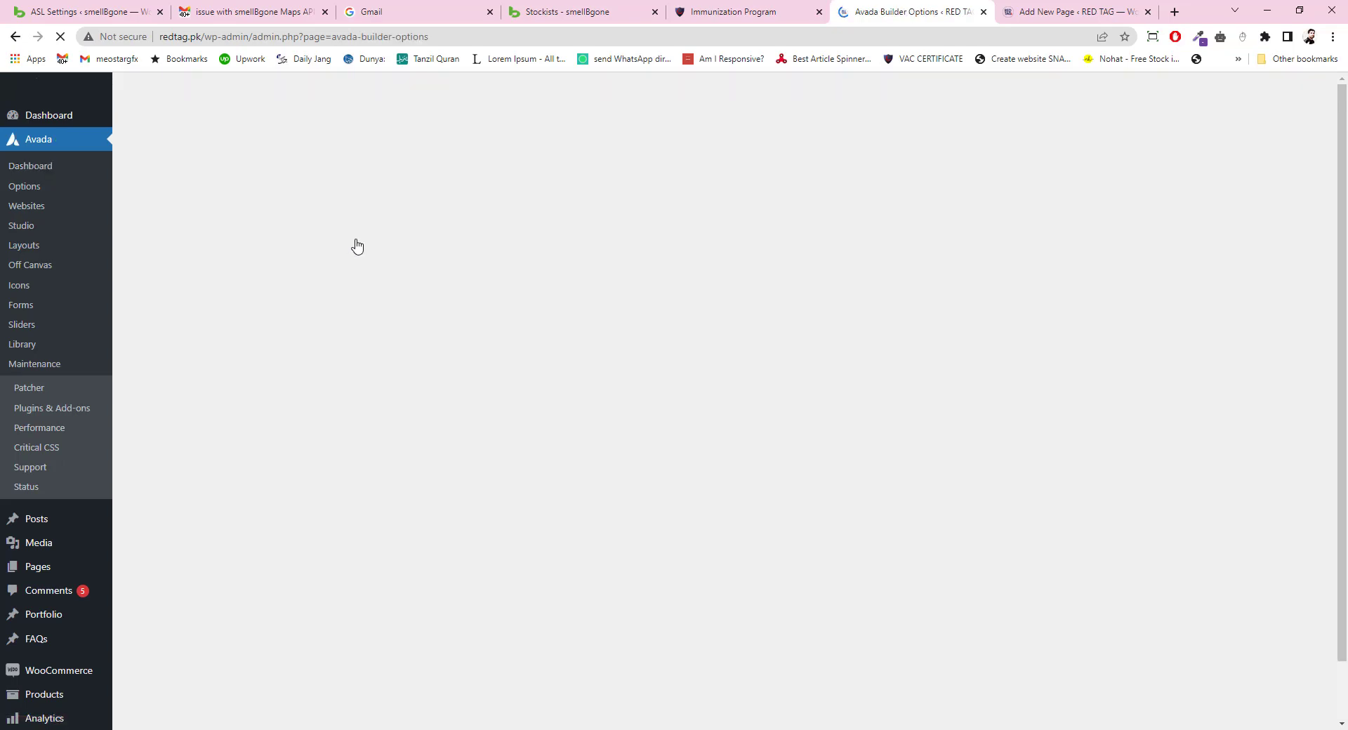
# Confirm that all Woo layout elements, including Woo Stock, are enabled.
pyautogui.scroll(-3, 365, 259)
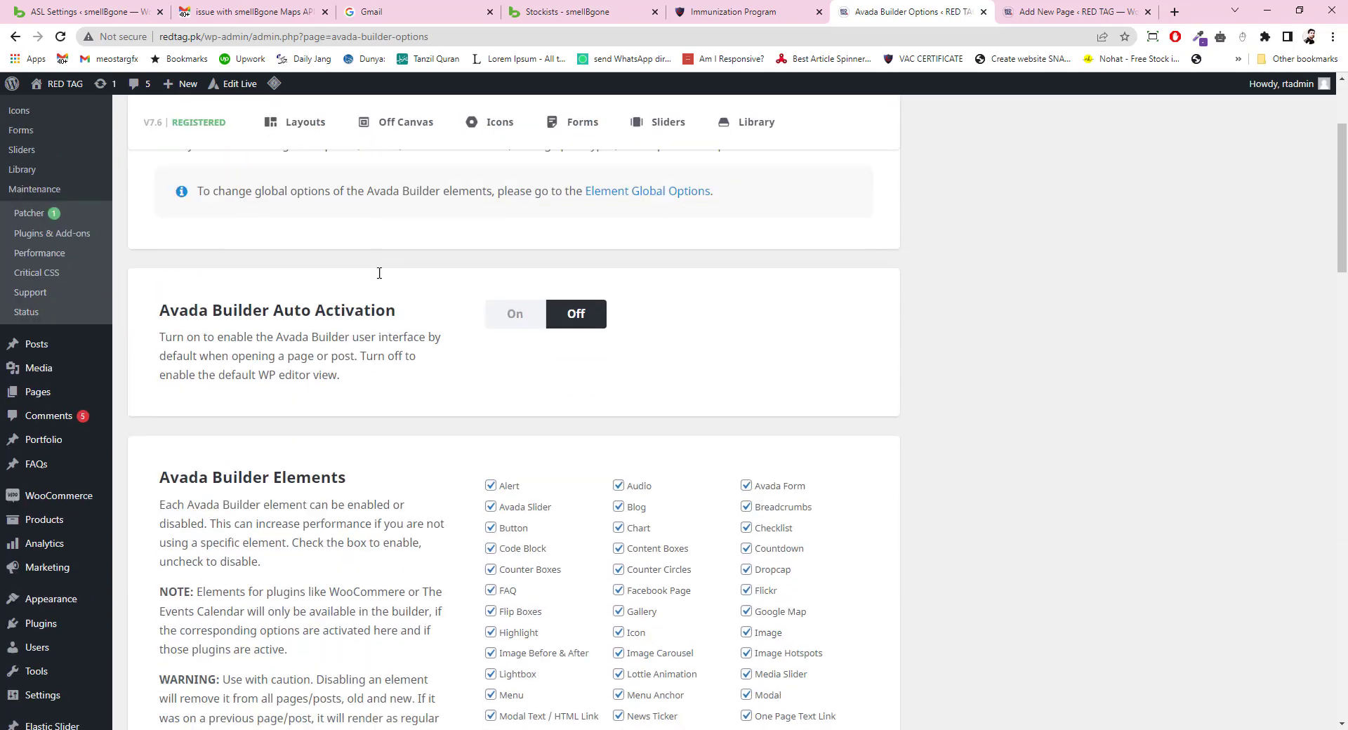
pyautogui.scroll(-2, 393, 322)
pyautogui.scroll(-4, 414, 384)
pyautogui.scroll(-7, 530, 397)
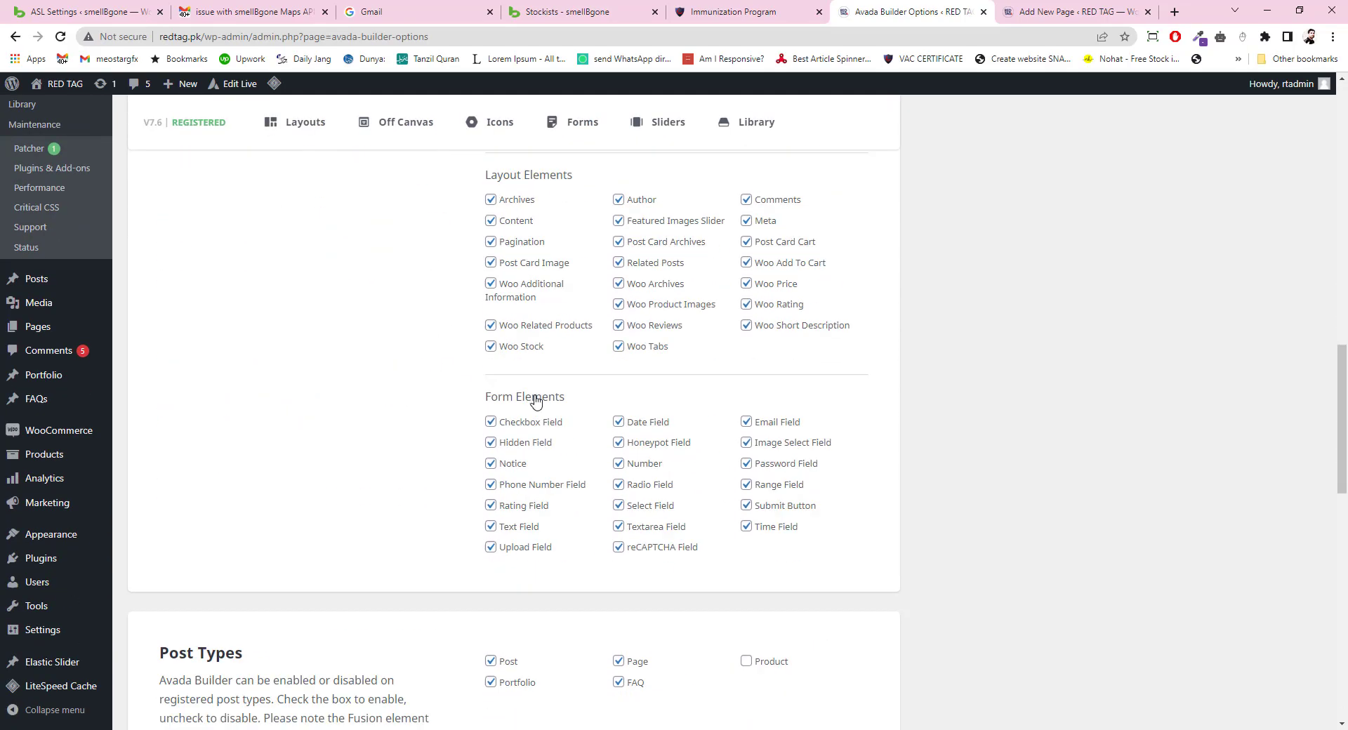
pyautogui.scroll(2, 518, 400)
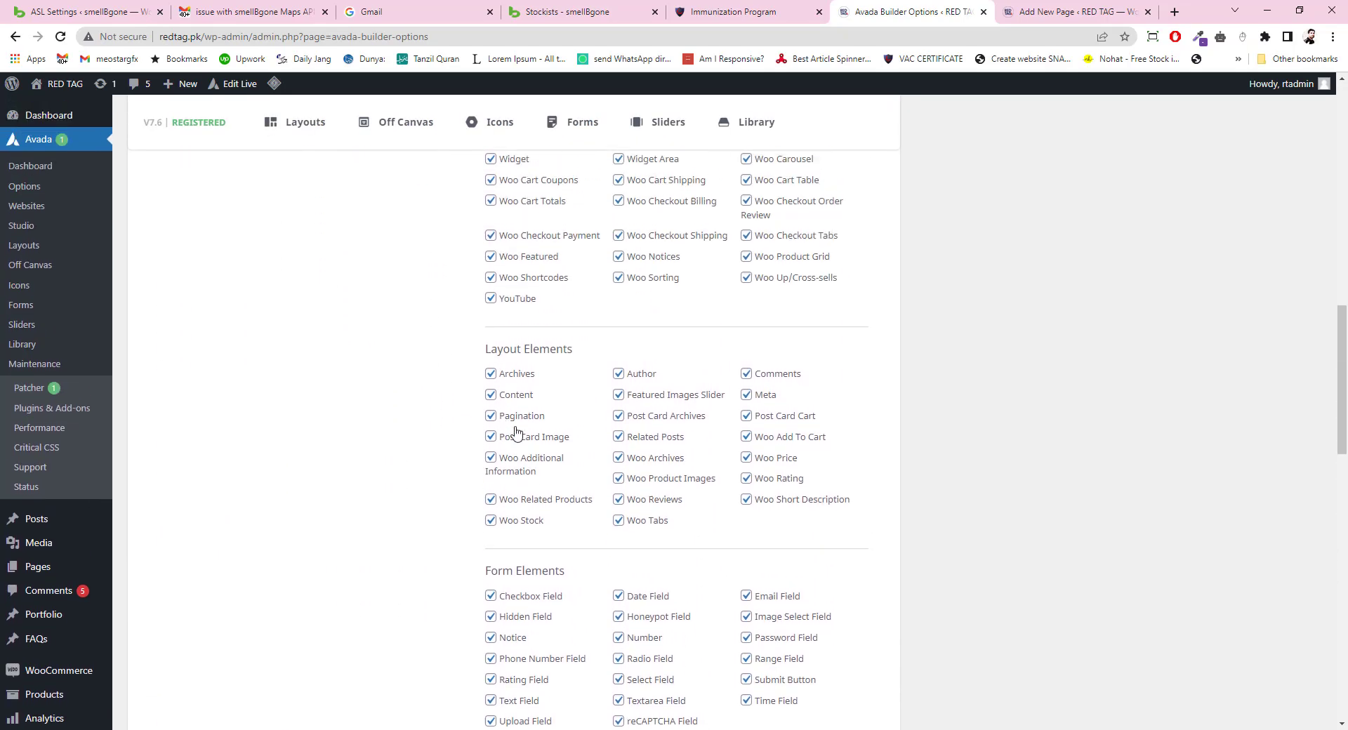
pyautogui.click(491, 522)
pyautogui.click(494, 526)
pyautogui.scroll(1, 494, 528)
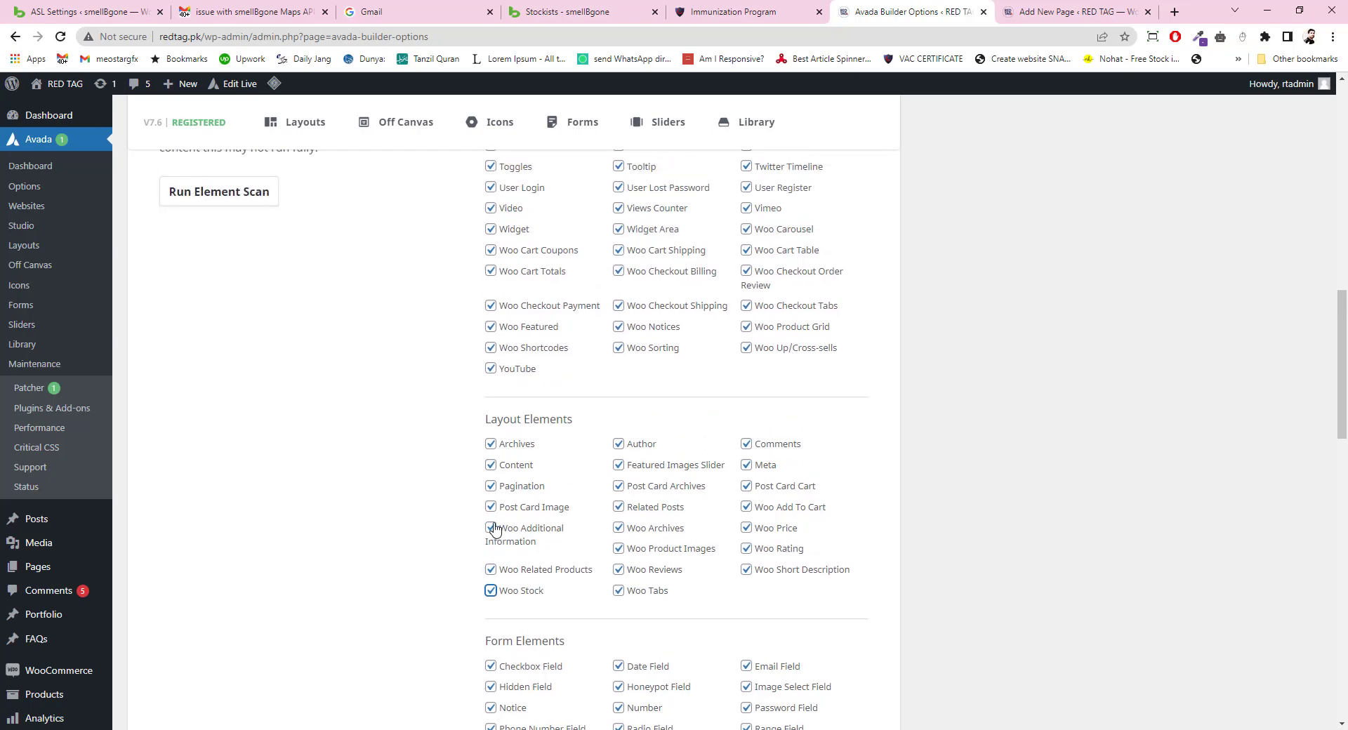
# Add a Woo Sorting element offering only Name, Price, Date and Popularity, with Rating removed.
pyautogui.click(1037, 10)
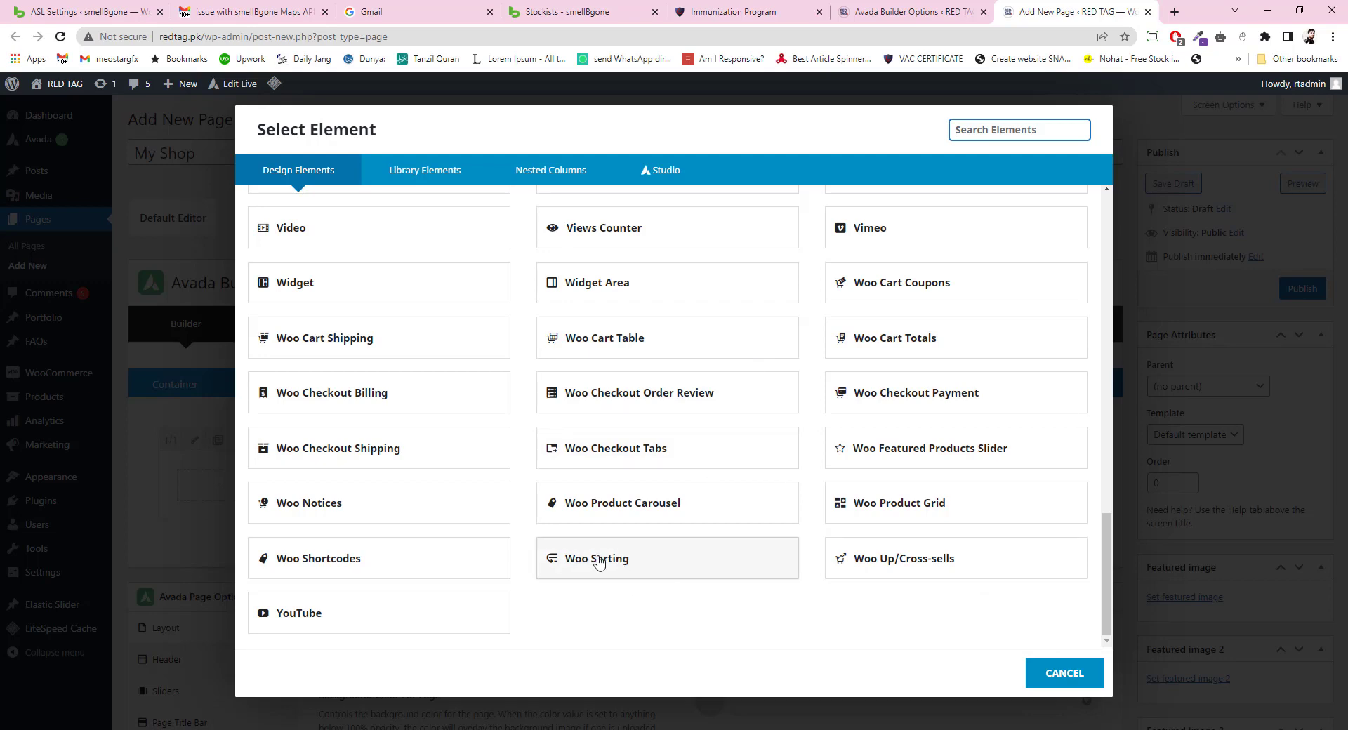
pyautogui.click(597, 559)
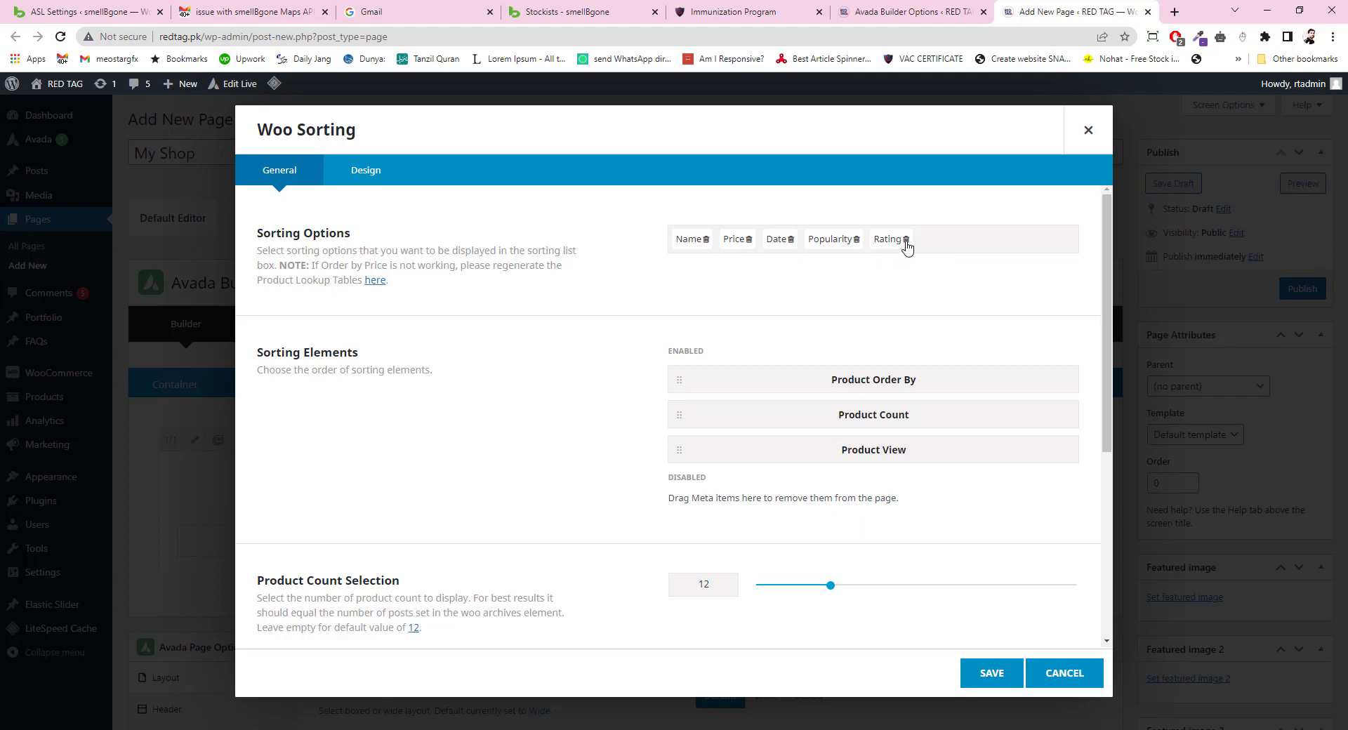
pyautogui.click(906, 239)
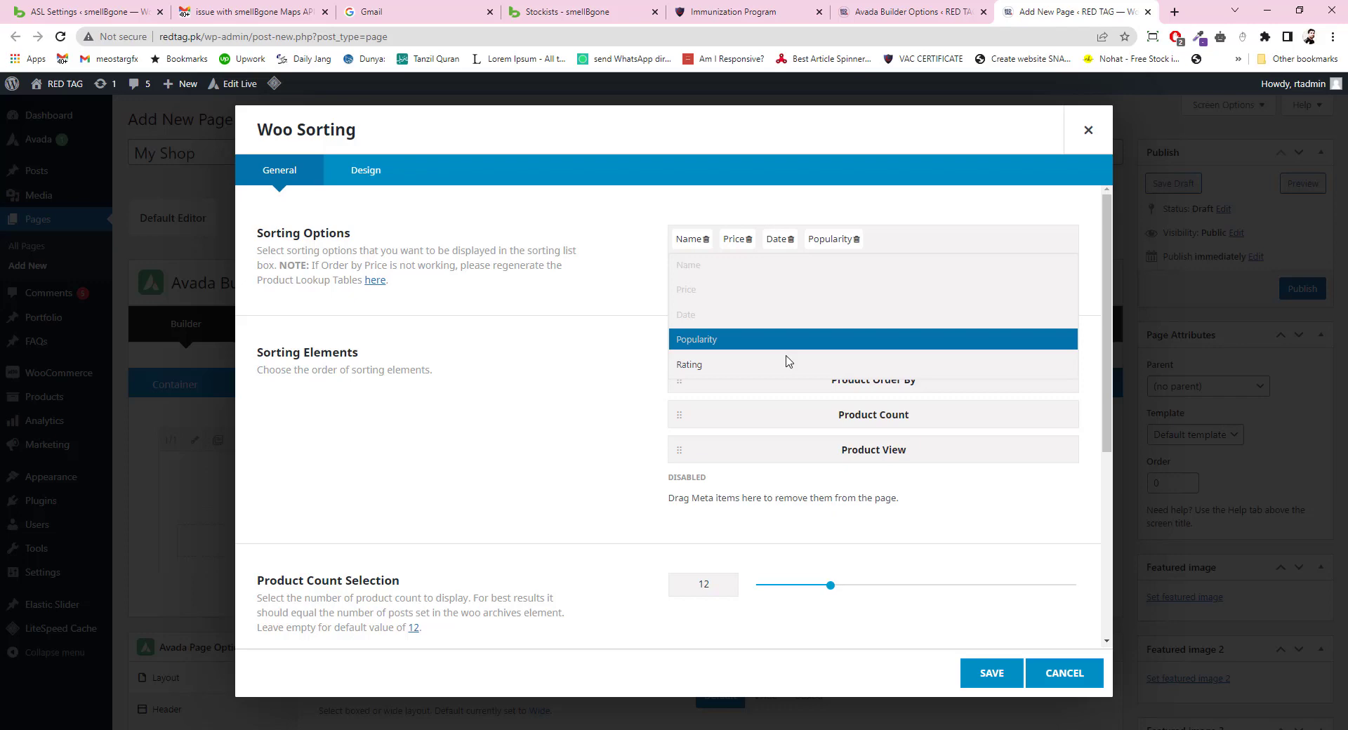
pyautogui.click(983, 672)
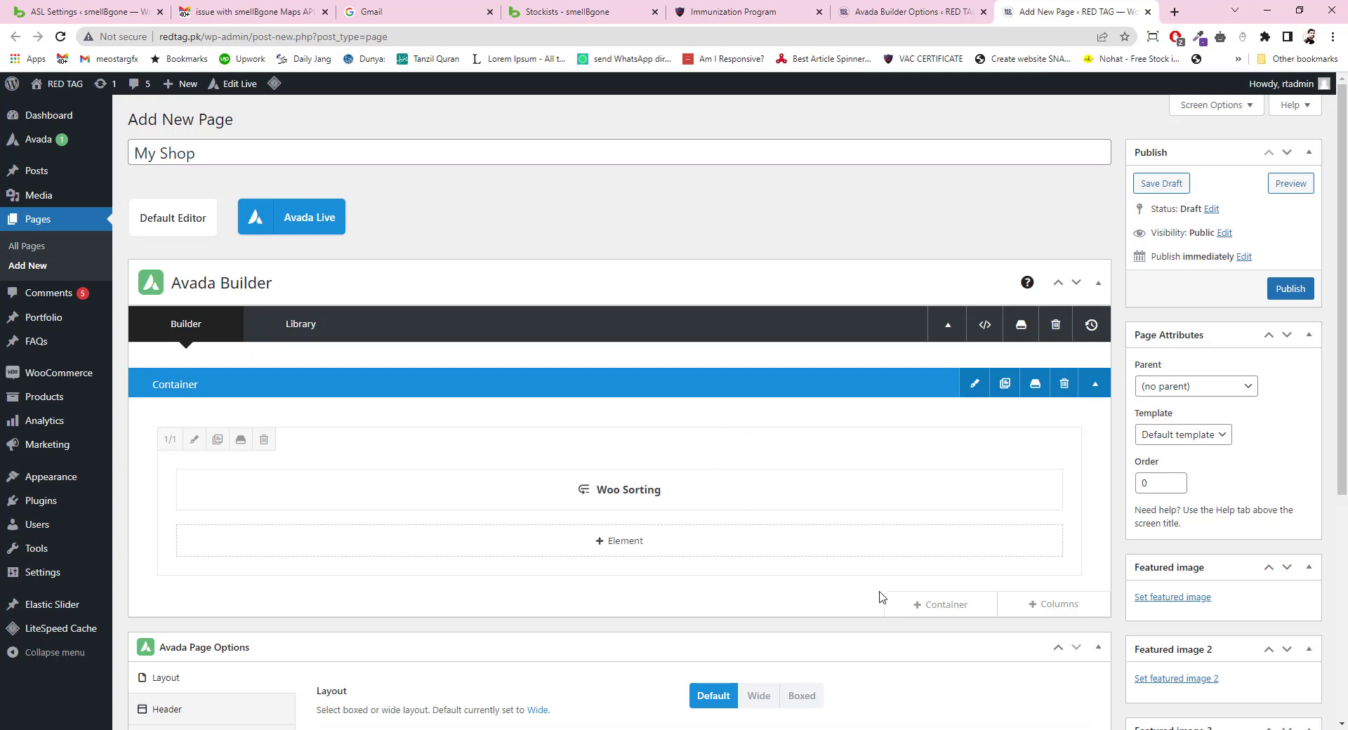
# Add a second container with 3/4 + 1/4 columns and open the element library for the 3/4 column.
pyautogui.click(1038, 605)
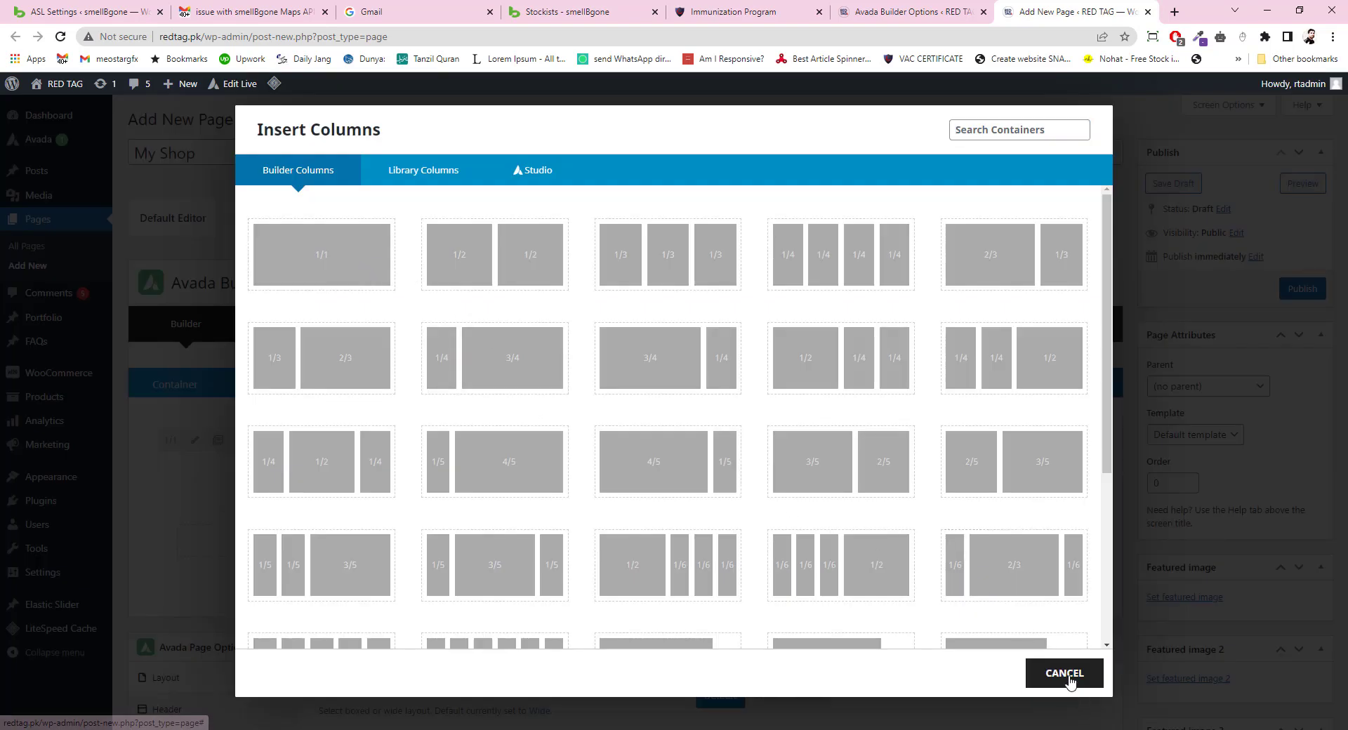
pyautogui.click(1068, 674)
pyautogui.scroll(-2, 806, 519)
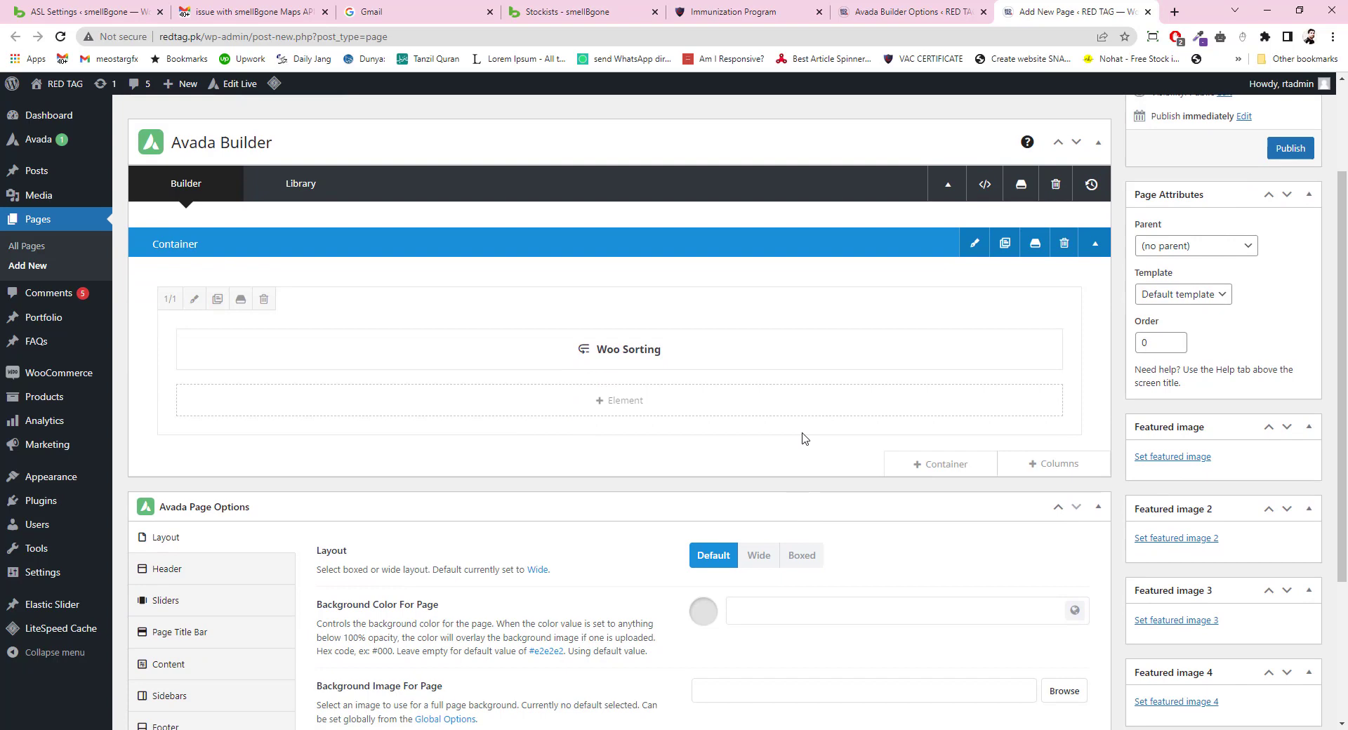
pyautogui.moveTo(619, 400)
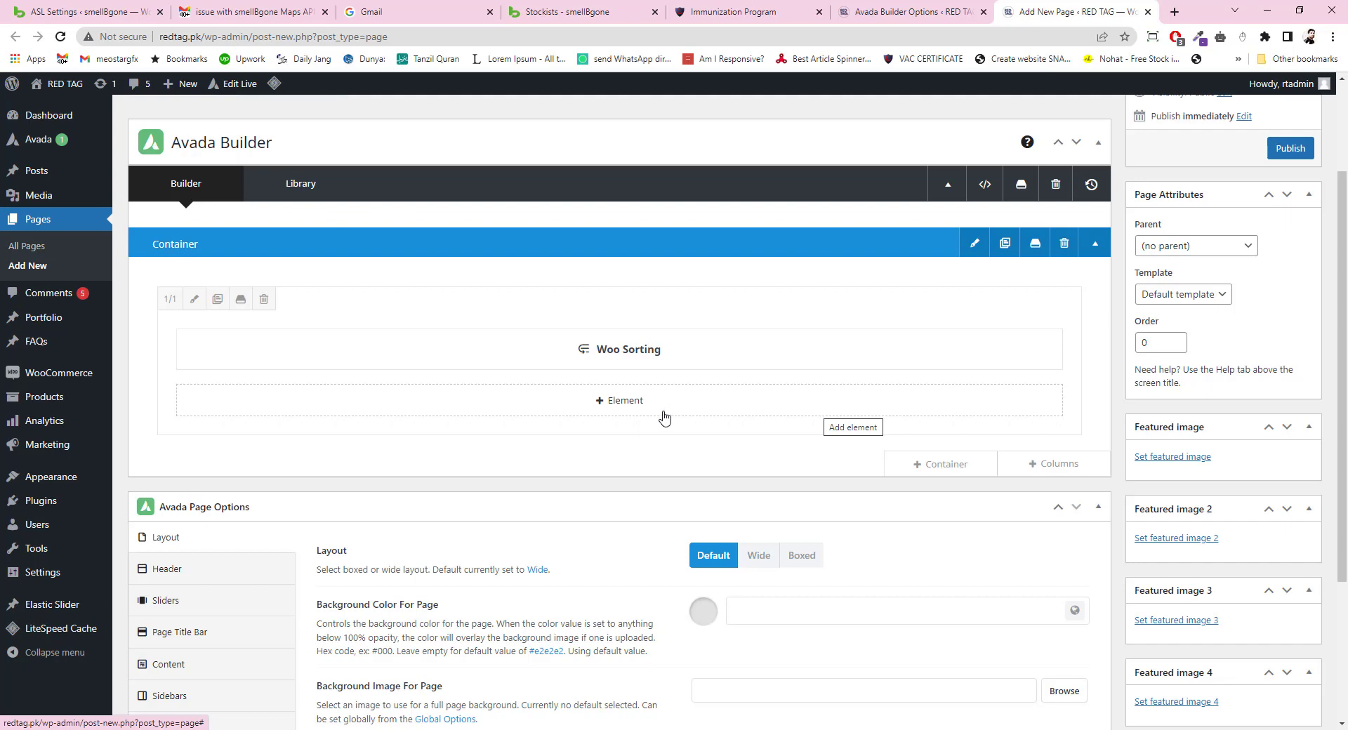
pyautogui.click(931, 467)
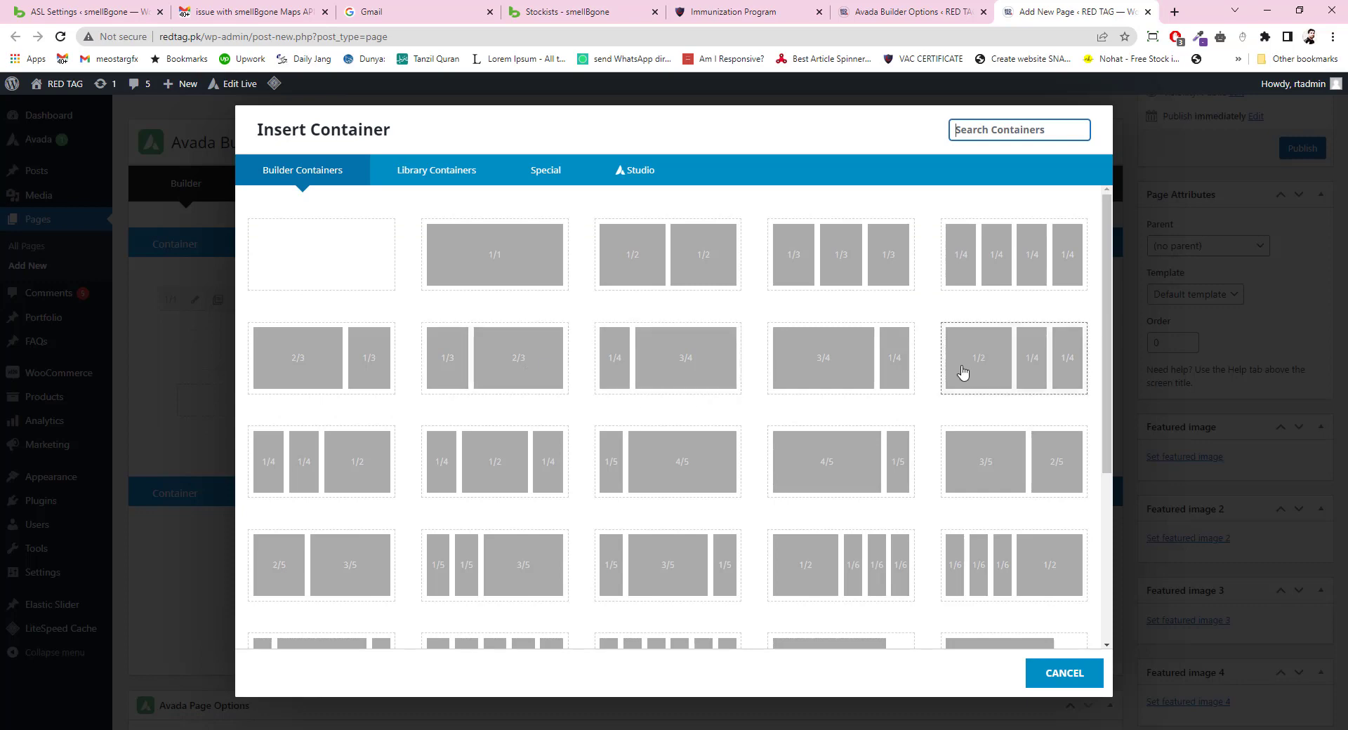
pyautogui.click(854, 372)
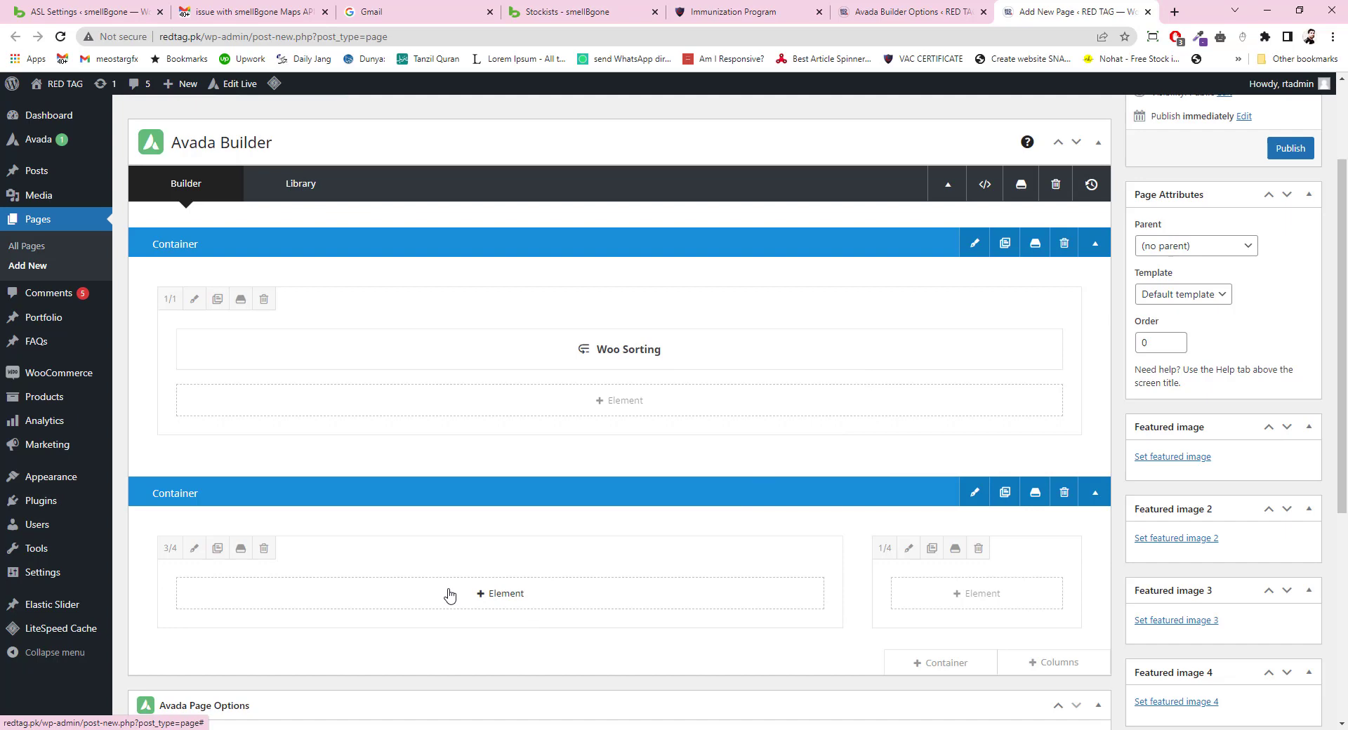
pyautogui.click(498, 595)
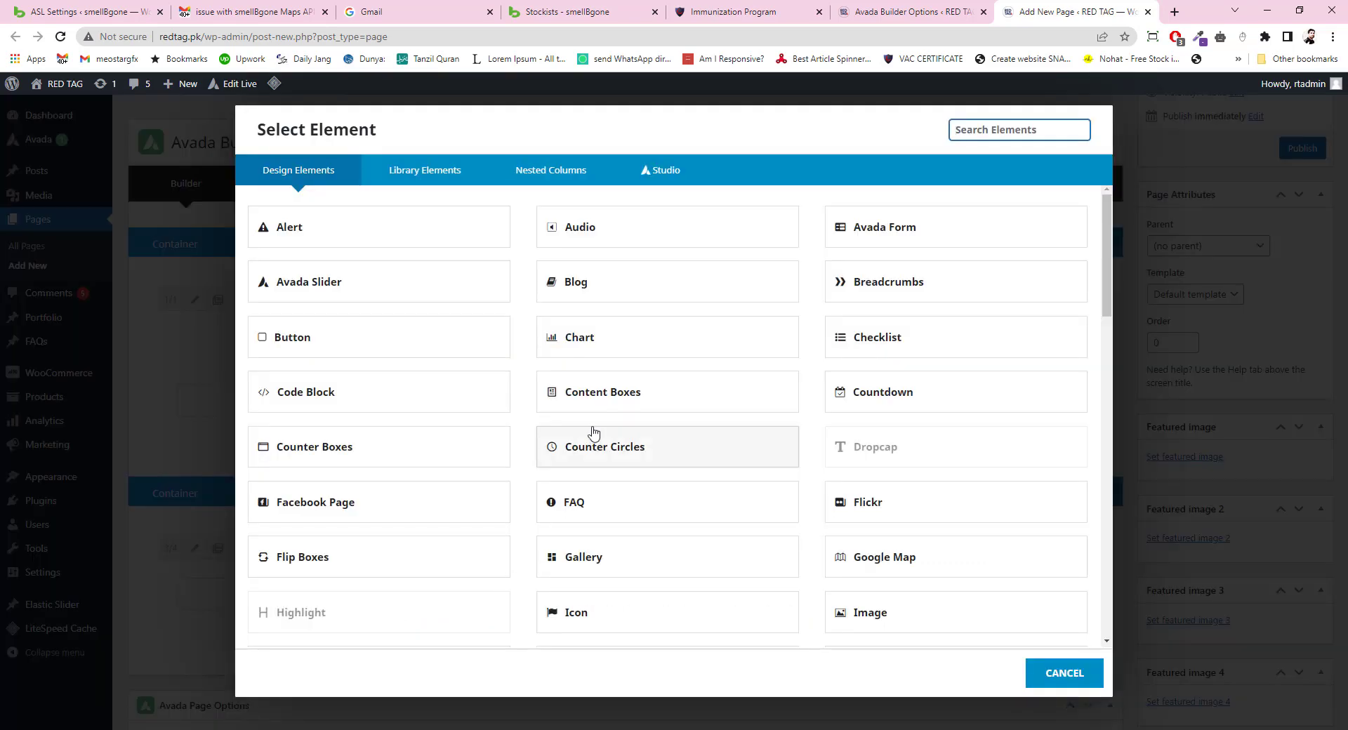
pyautogui.scroll(-5, 593, 446)
pyautogui.scroll(-8, 597, 449)
pyautogui.scroll(-5, 600, 455)
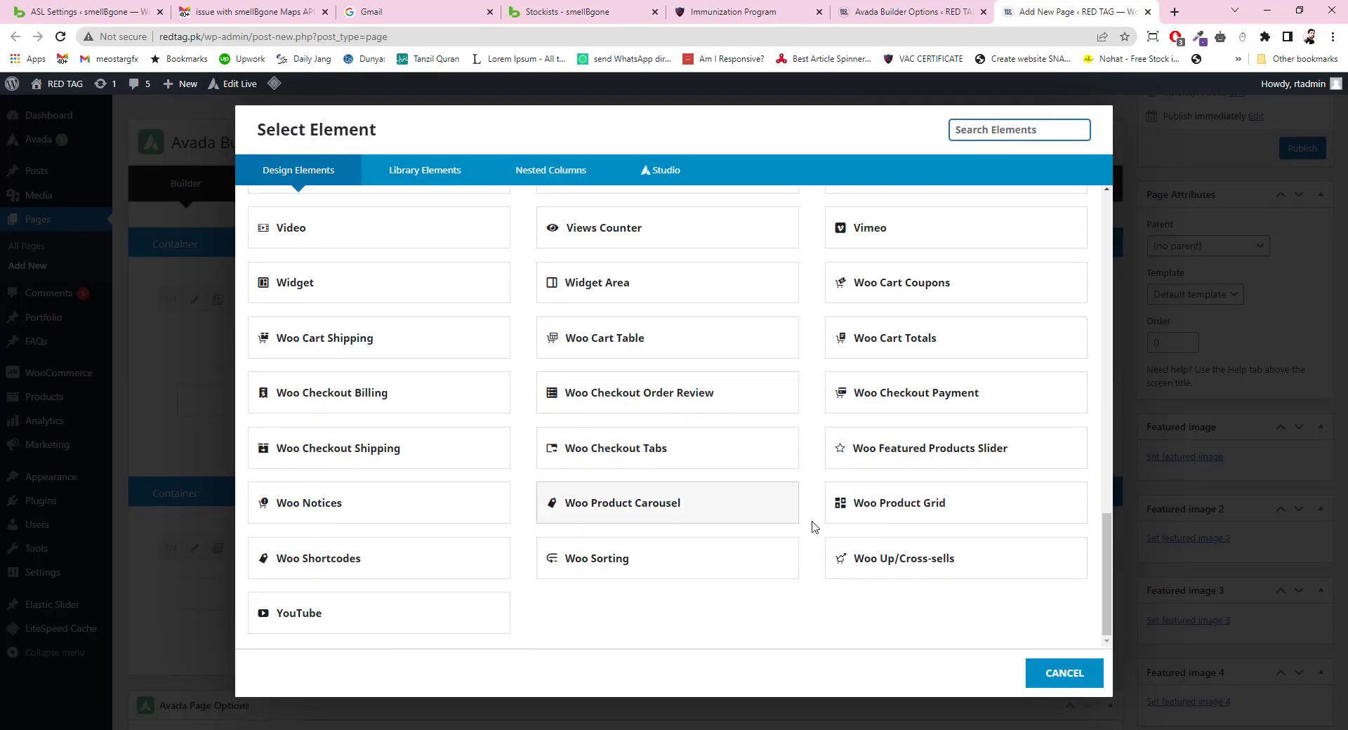
# Add a Woo Product Grid to the 3/4 column, leaving all product categories included.
pyautogui.click(872, 520)
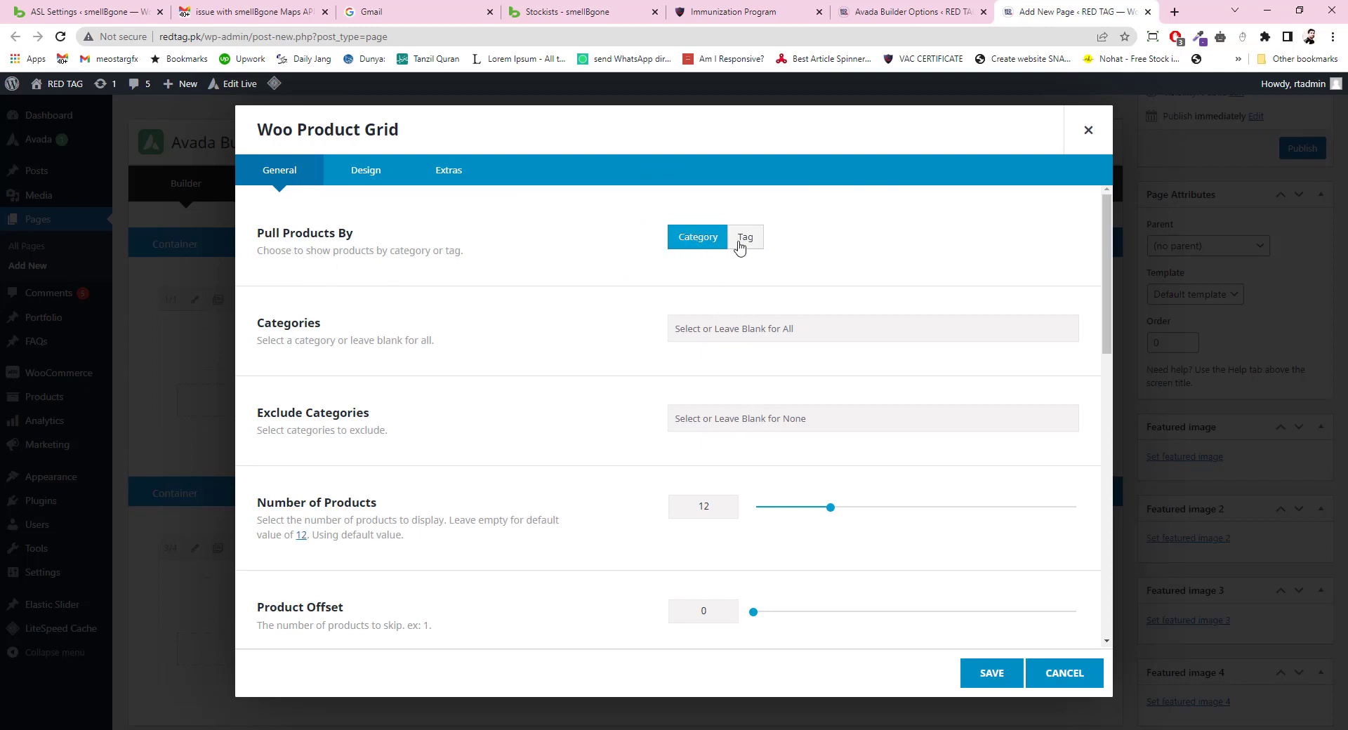
pyautogui.click(769, 329)
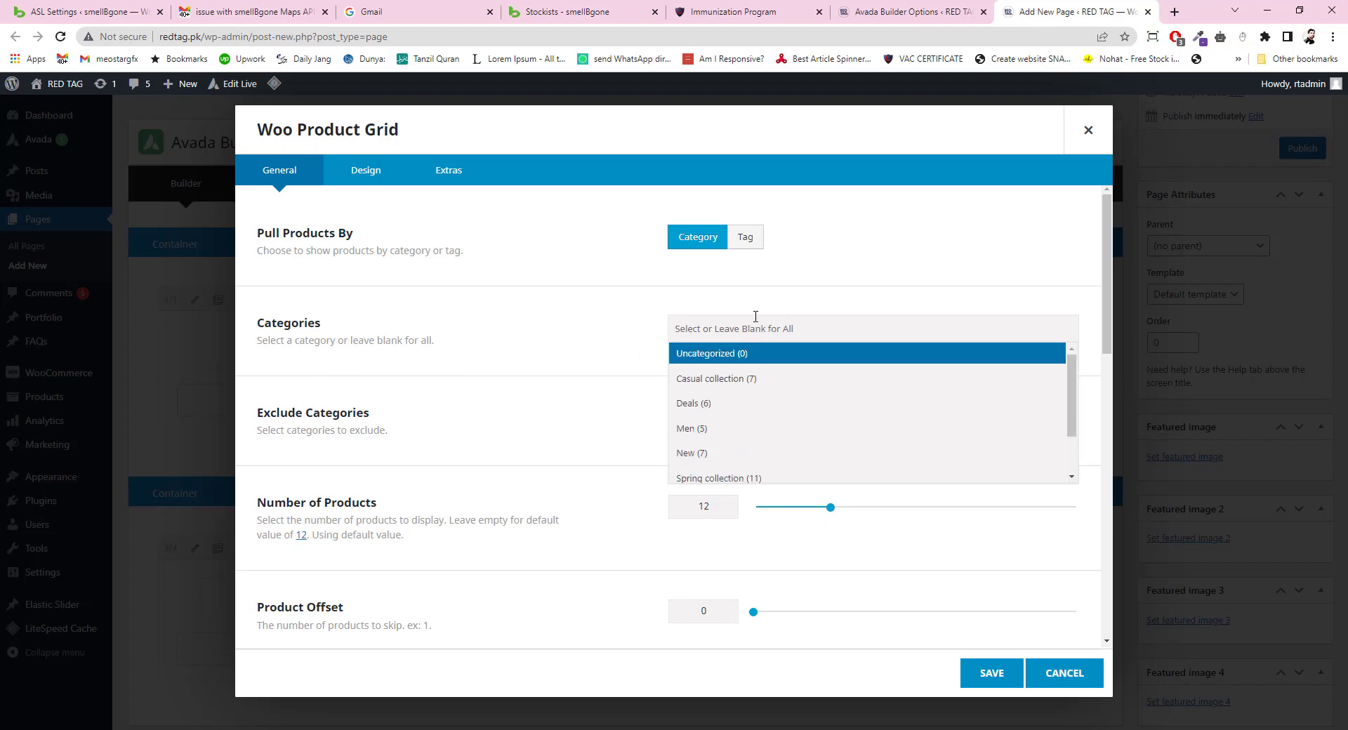
pyautogui.click(725, 309)
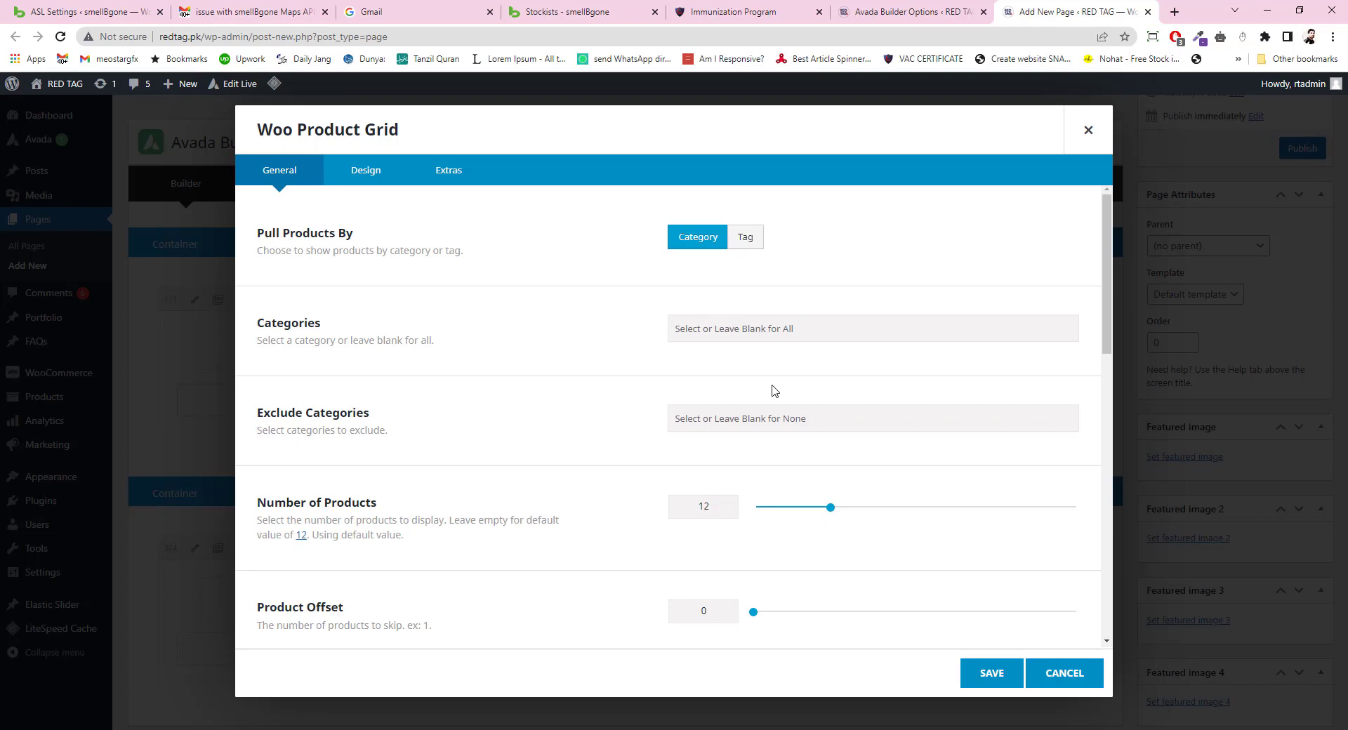
pyautogui.click(801, 328)
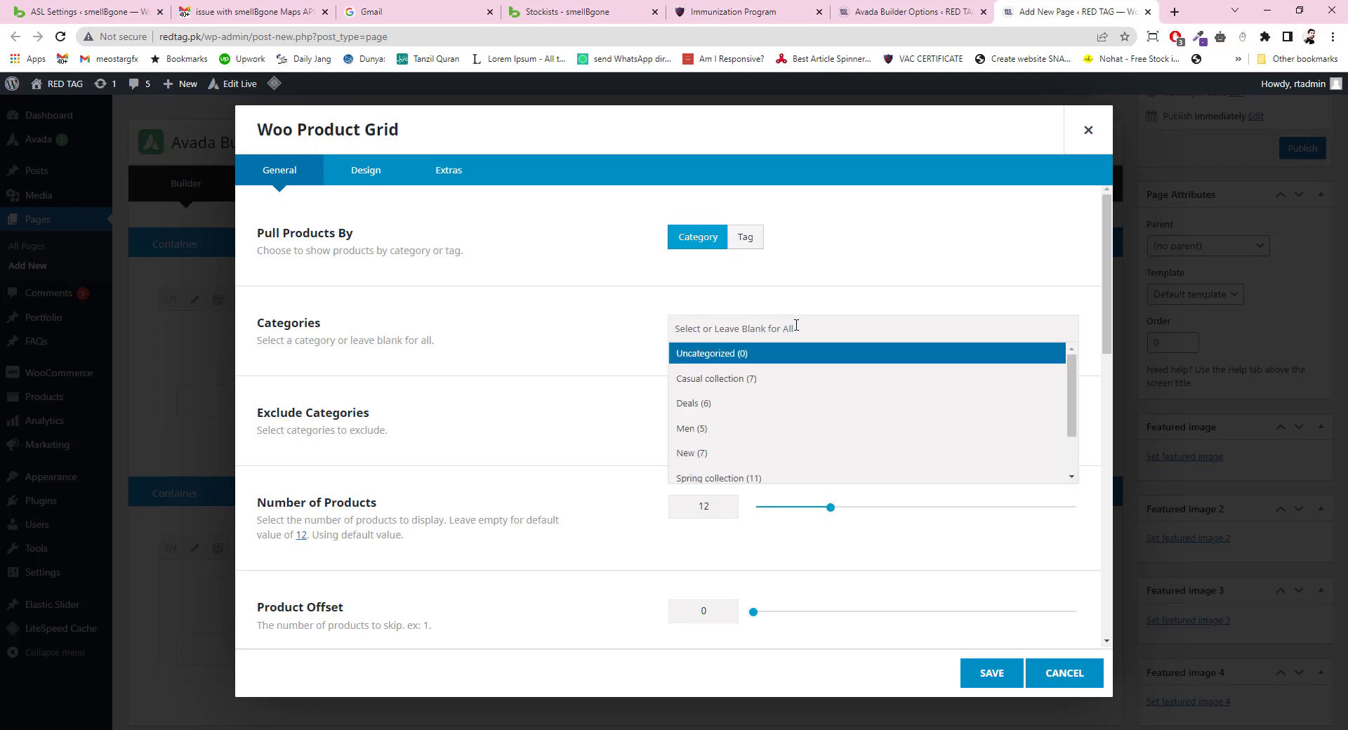
pyautogui.click(769, 300)
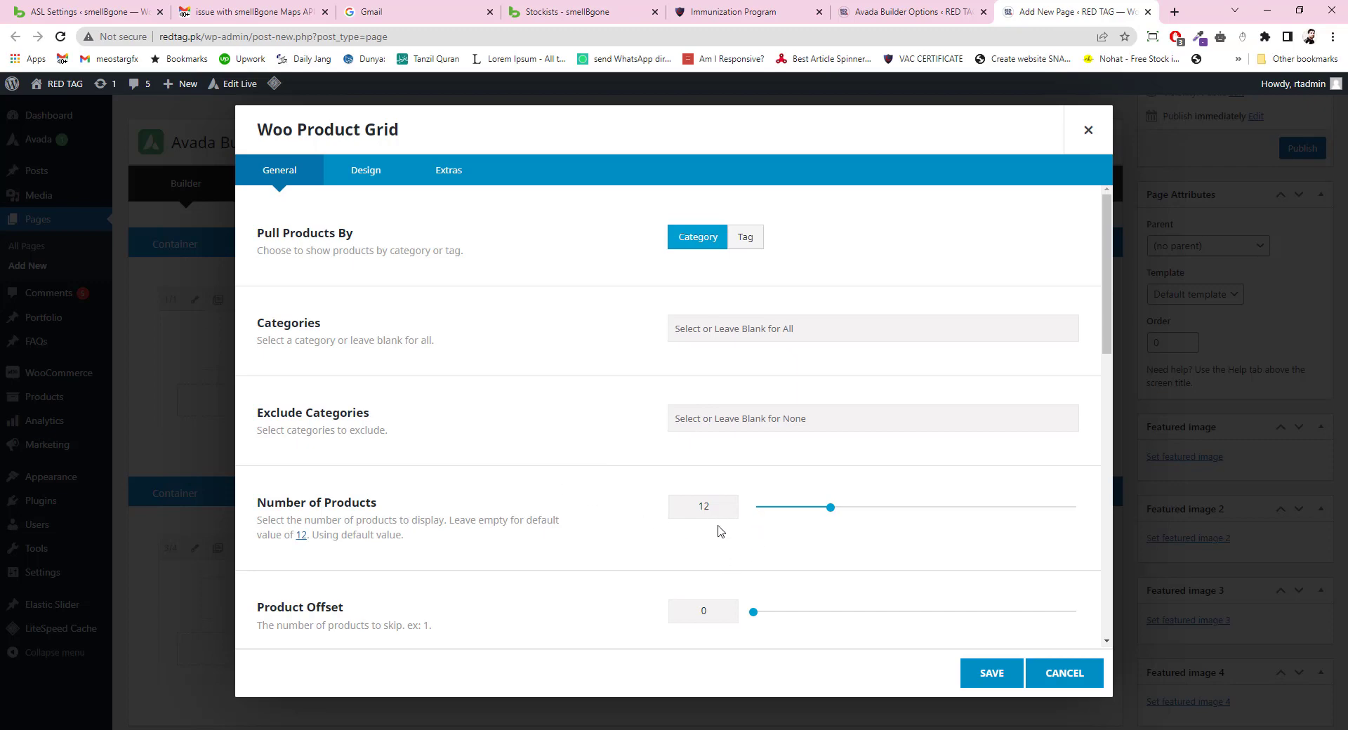
# Set the product grid's Pagination Type to Infinite Scrolling and save it.
pyautogui.scroll(-3, 719, 531)
pyautogui.scroll(-3, 710, 421)
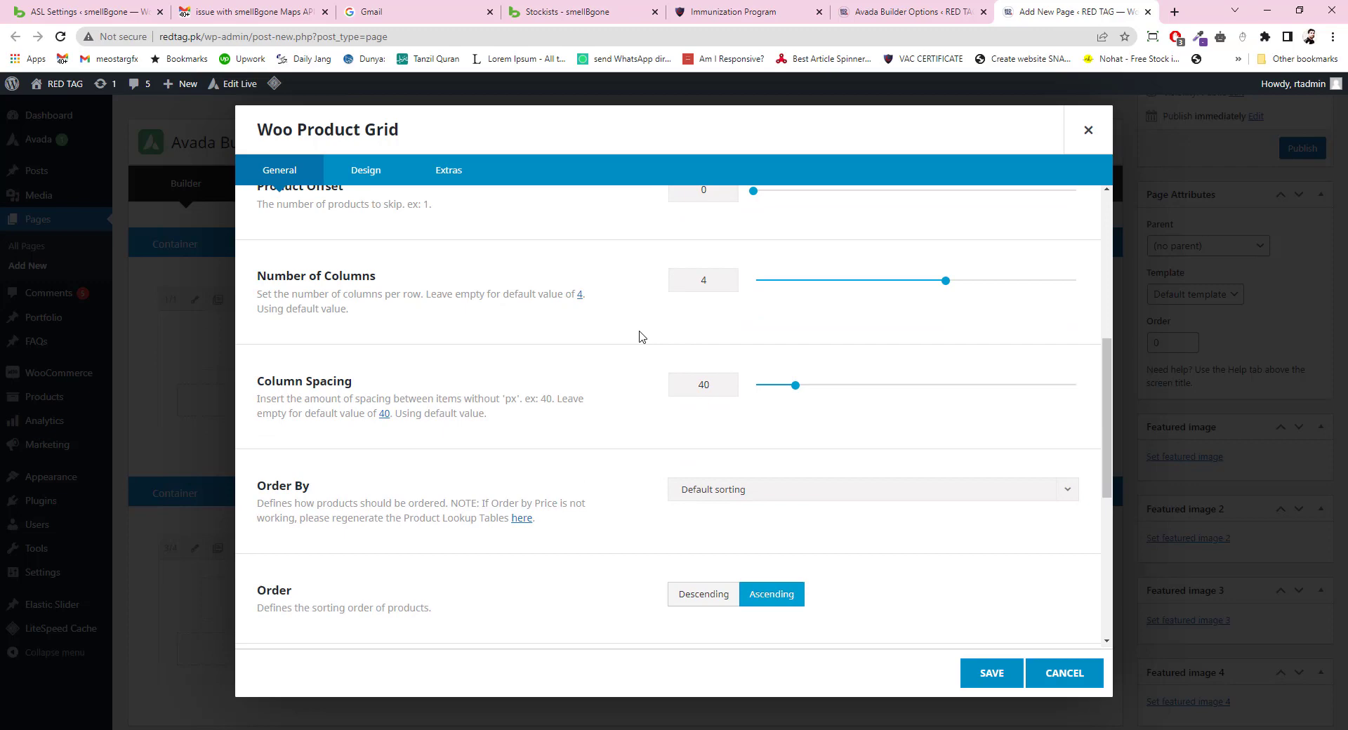
pyautogui.scroll(-3, 693, 370)
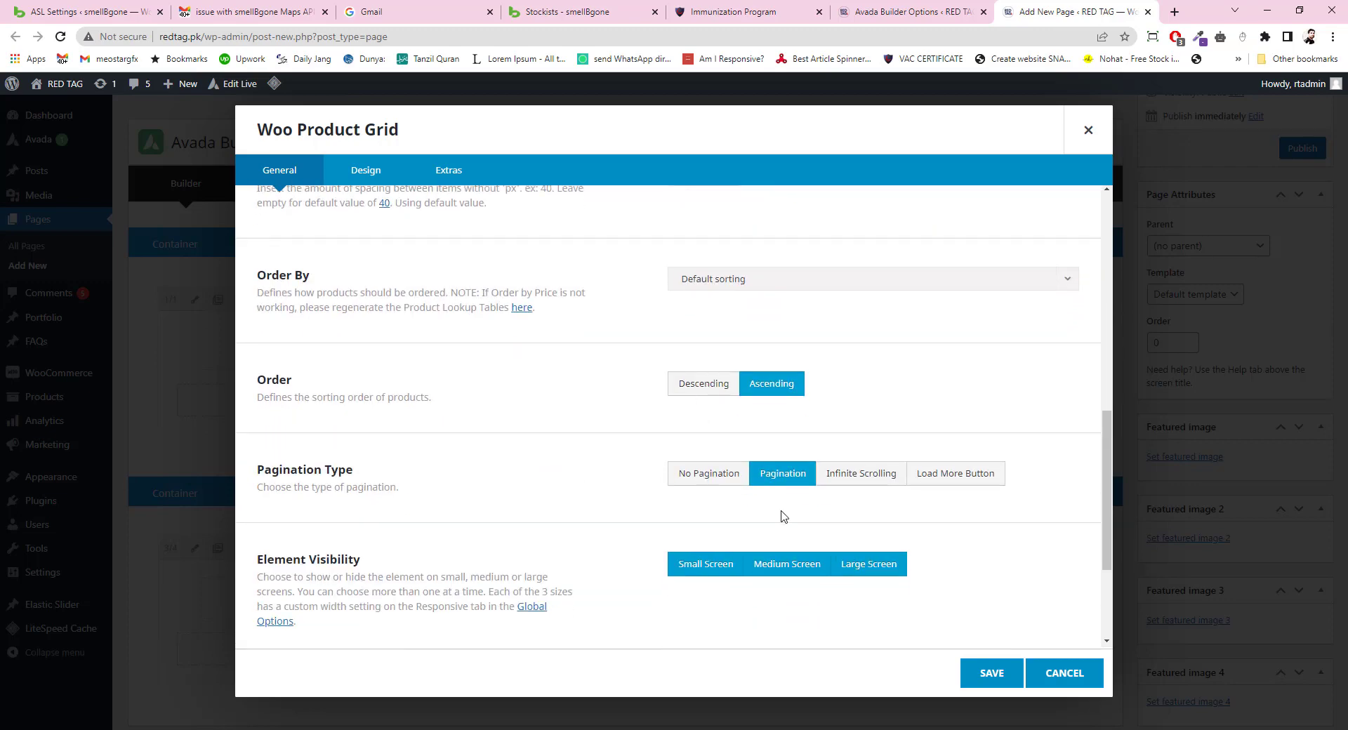
pyautogui.scroll(-3, 670, 385)
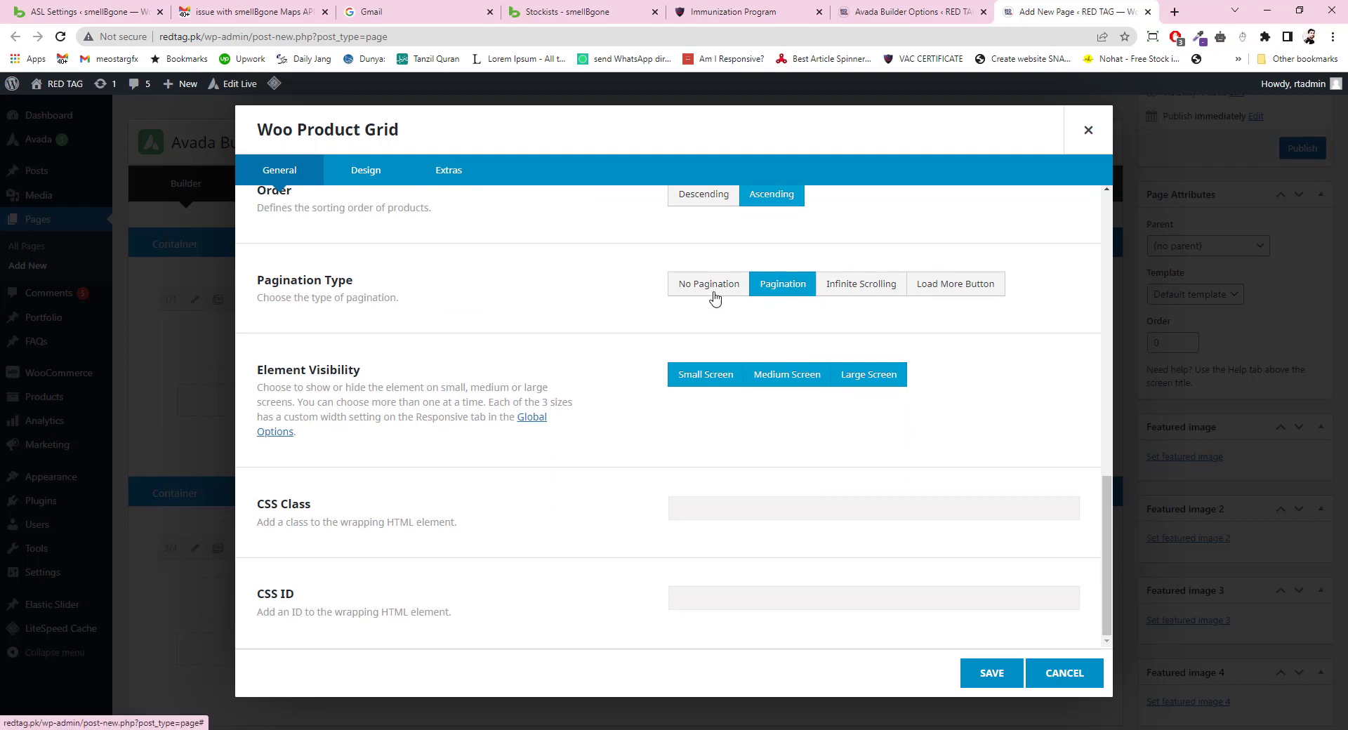
pyautogui.click(860, 291)
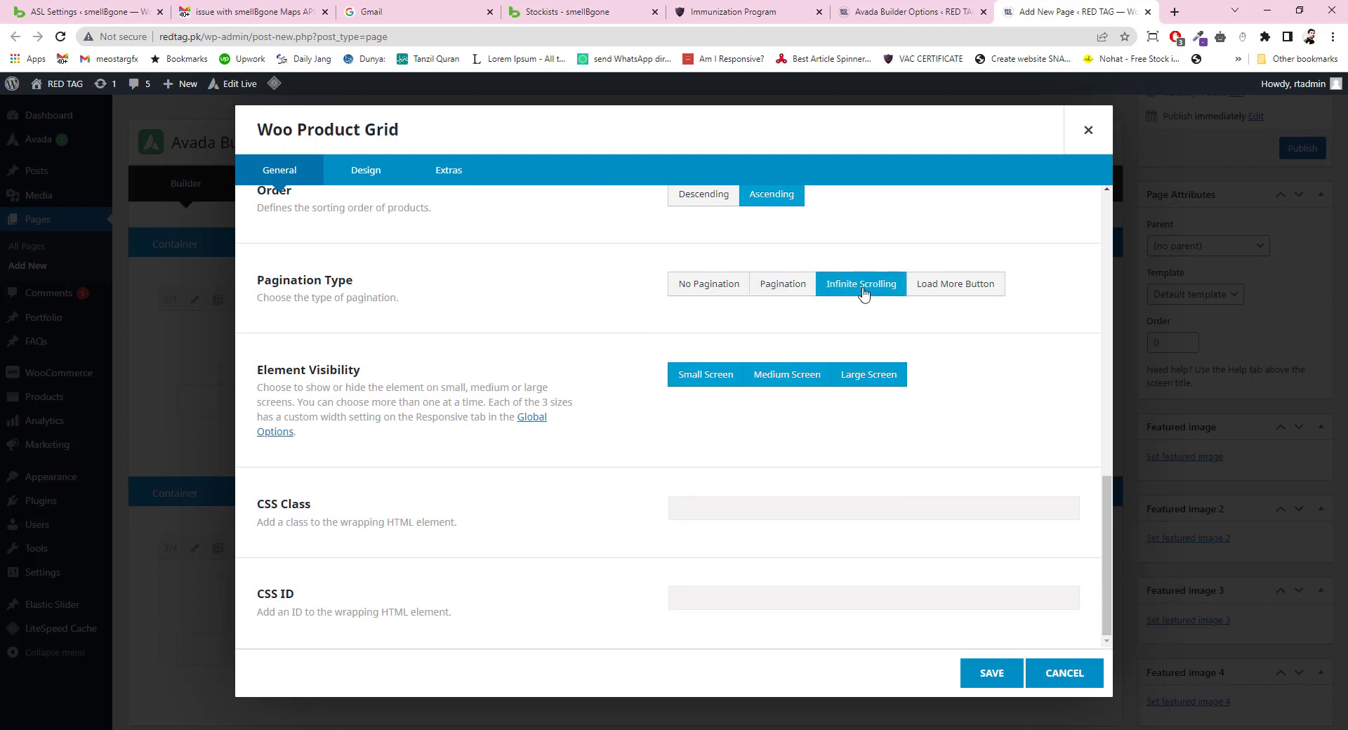
pyautogui.click(986, 674)
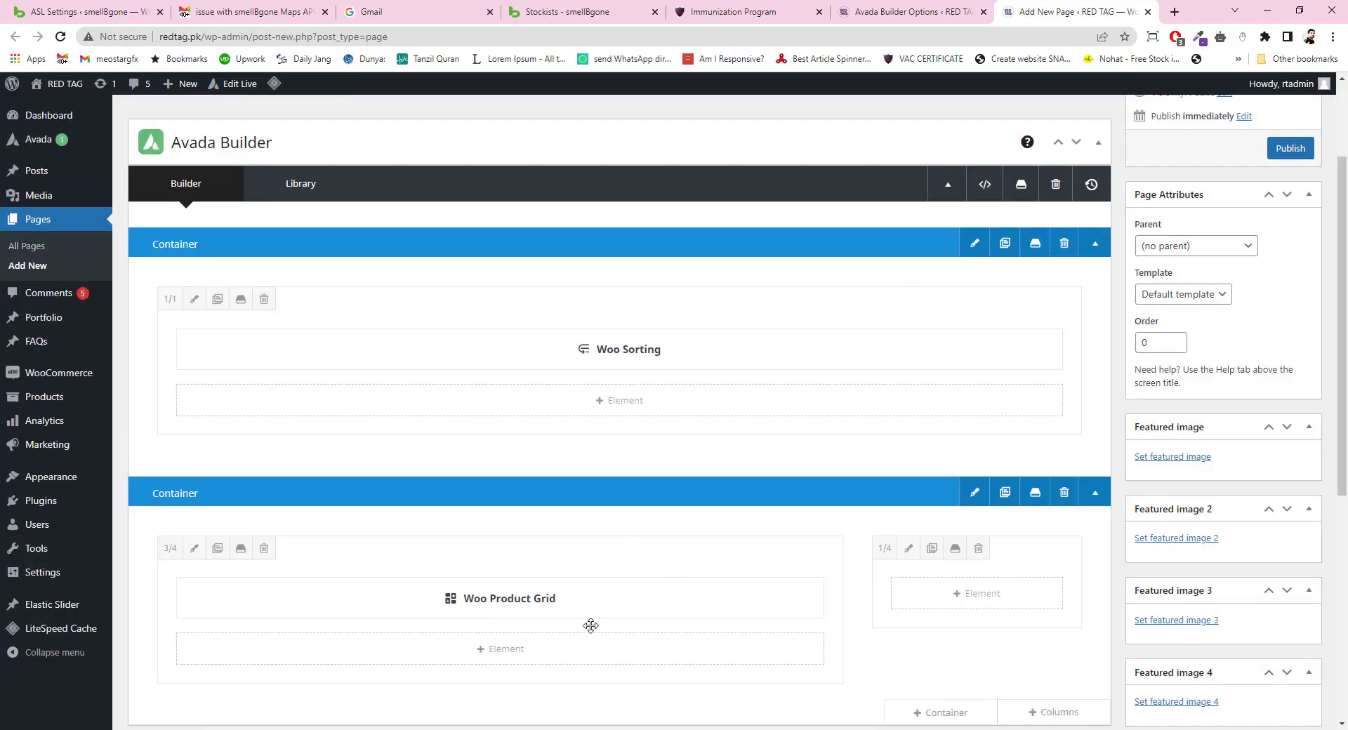
# Add a Widget Area element to the 1/4 column with Widget Area Name set to Shop Sidebar.
pyautogui.click(972, 601)
pyautogui.scroll(-6, 640, 445)
pyautogui.scroll(-5, 646, 445)
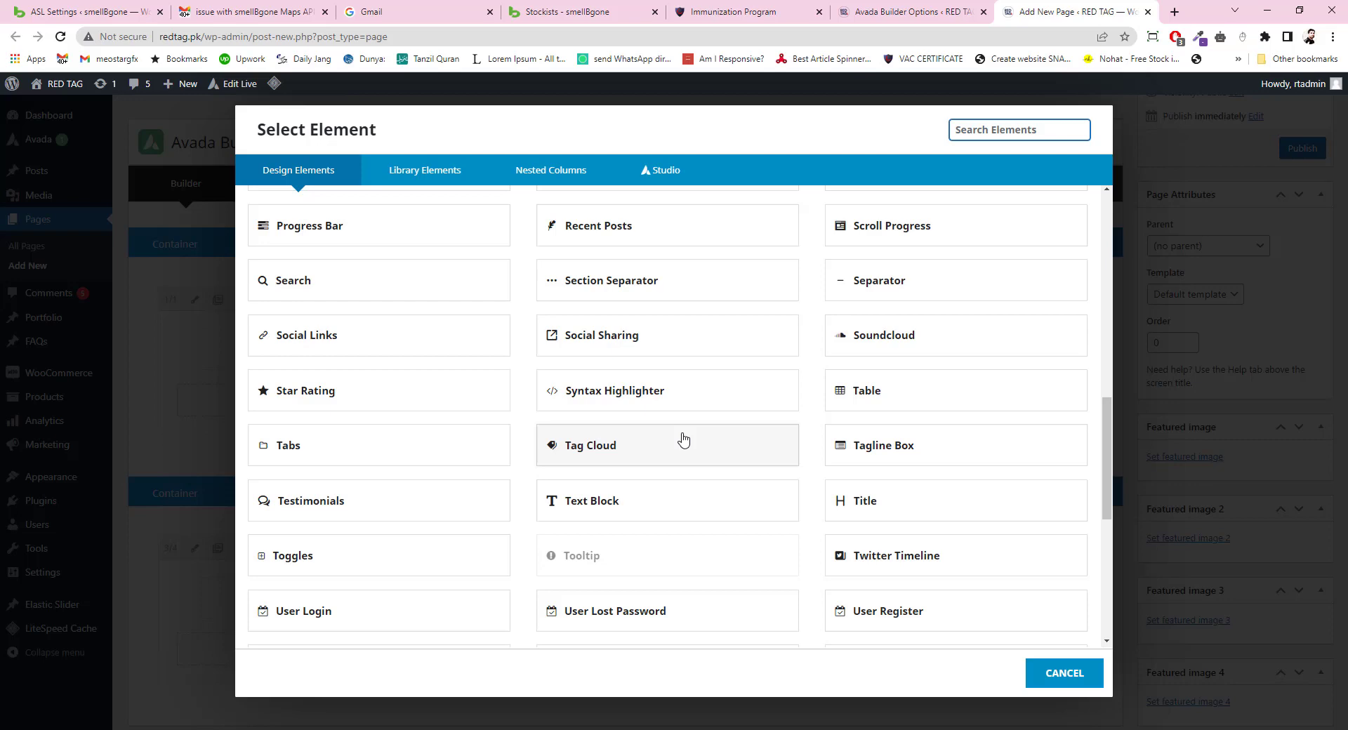
pyautogui.scroll(-1, 683, 440)
pyautogui.scroll(-3, 671, 445)
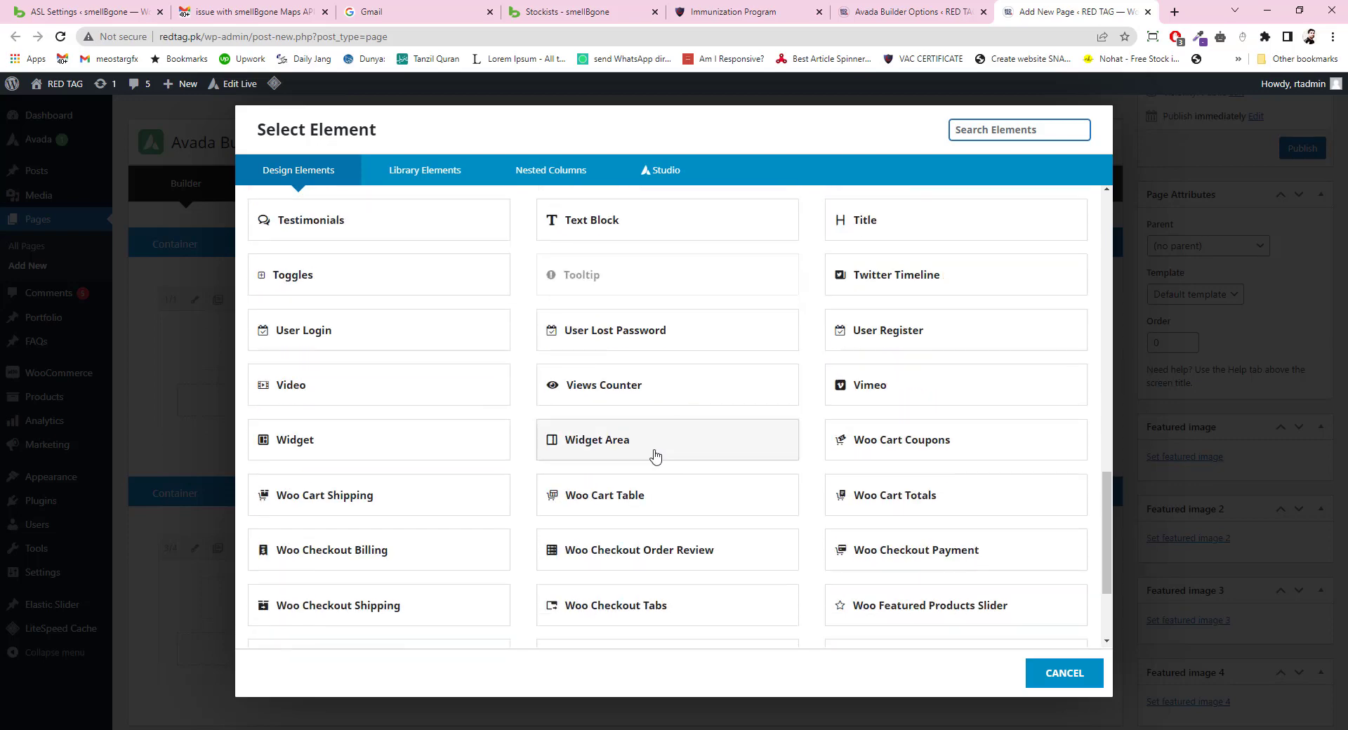
pyautogui.click(598, 447)
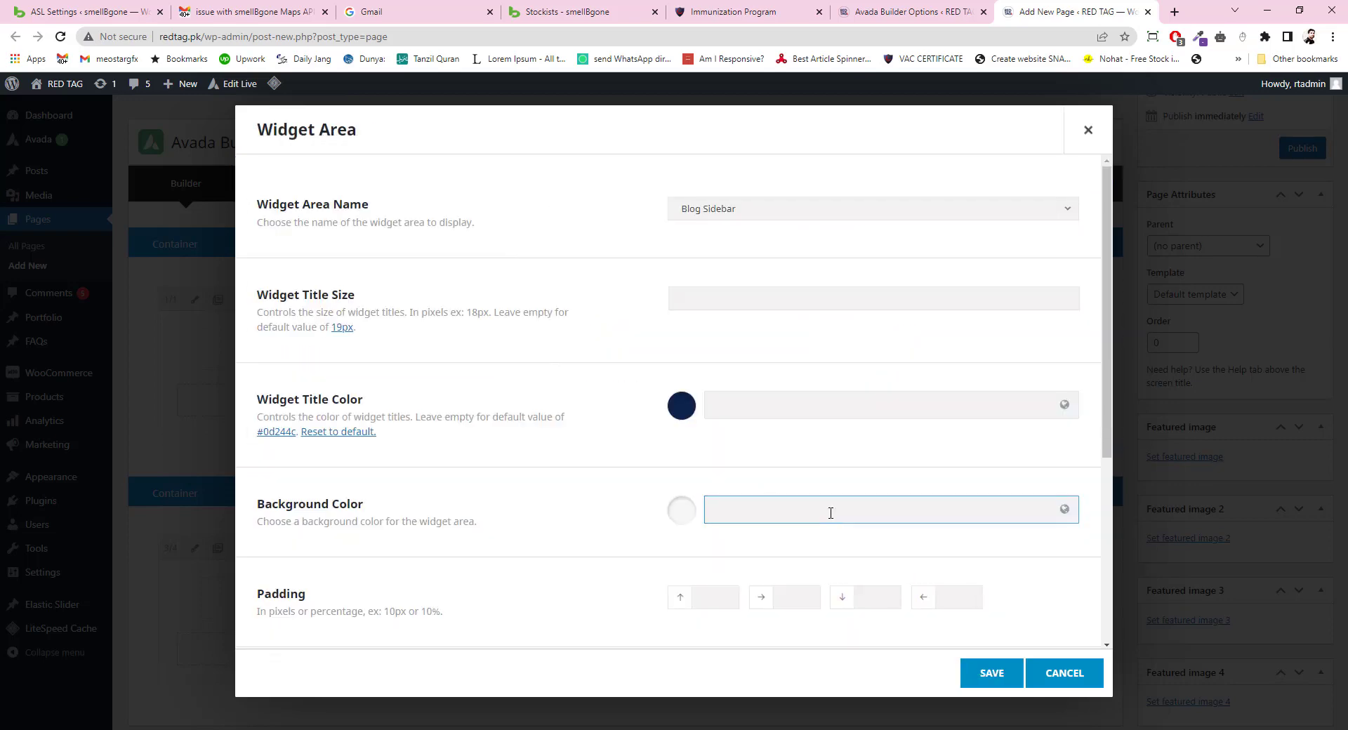
pyautogui.click(721, 213)
pyautogui.scroll(-3, 743, 318)
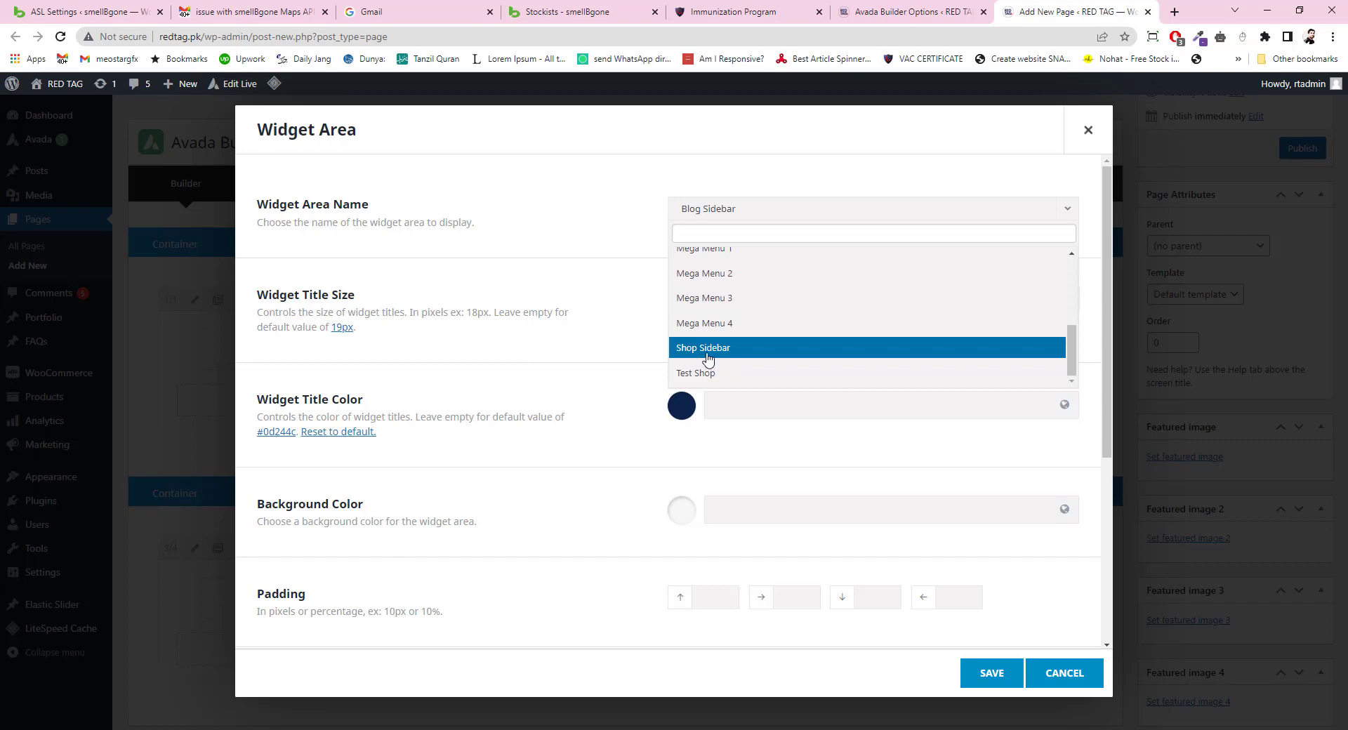
pyautogui.click(717, 352)
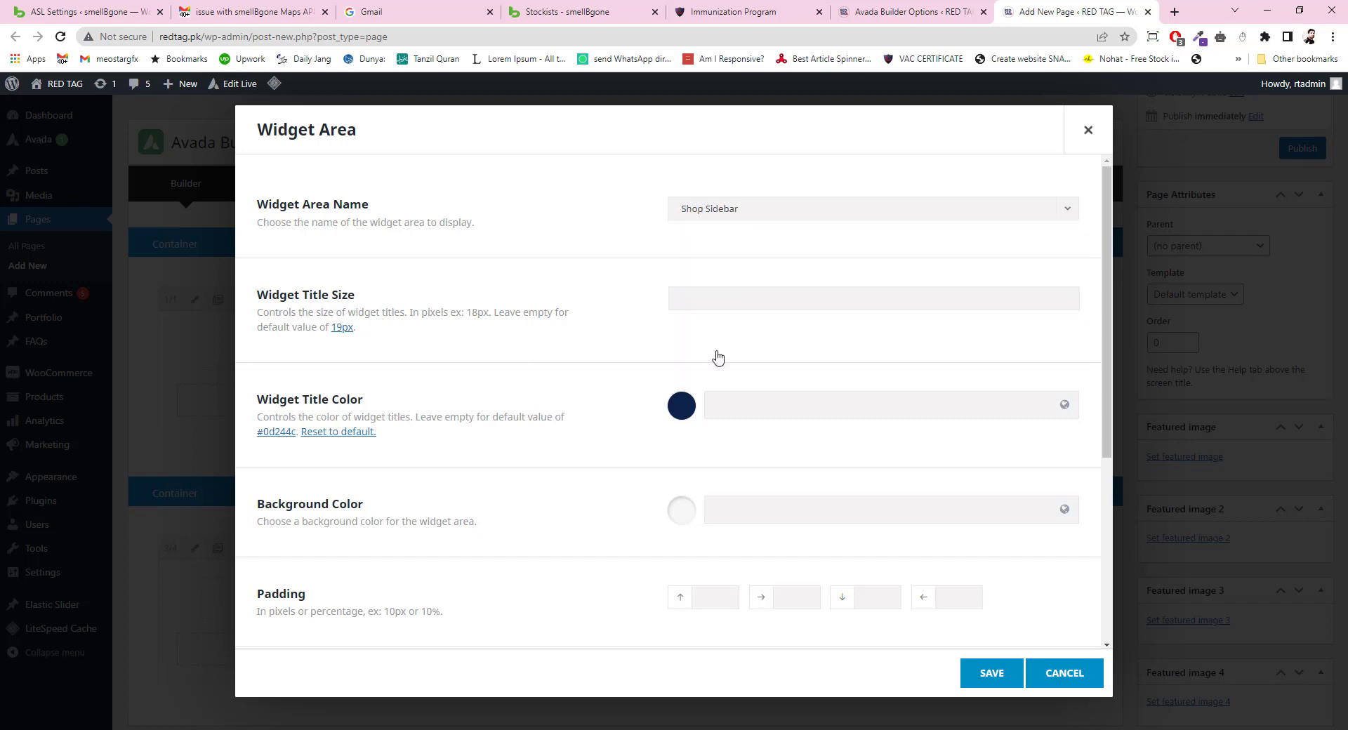
pyautogui.click(986, 682)
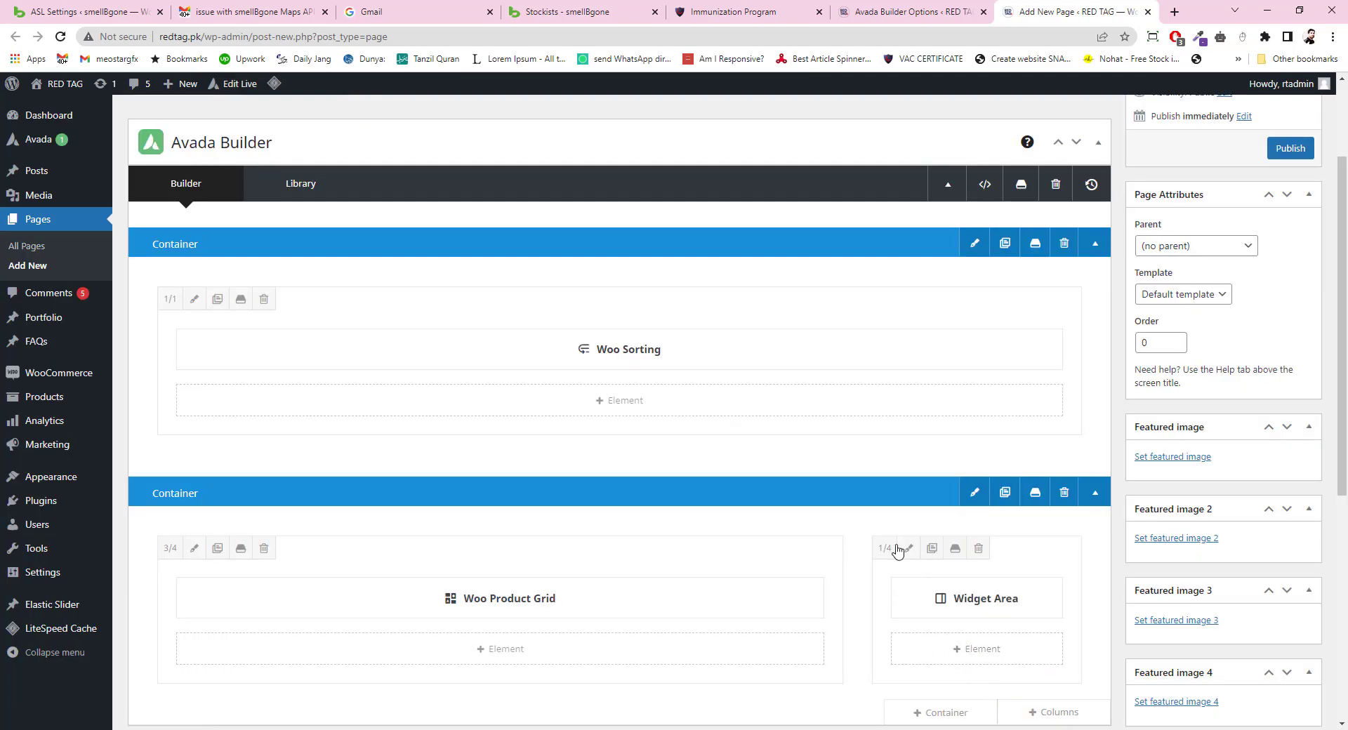
pyautogui.moveTo(984, 596)
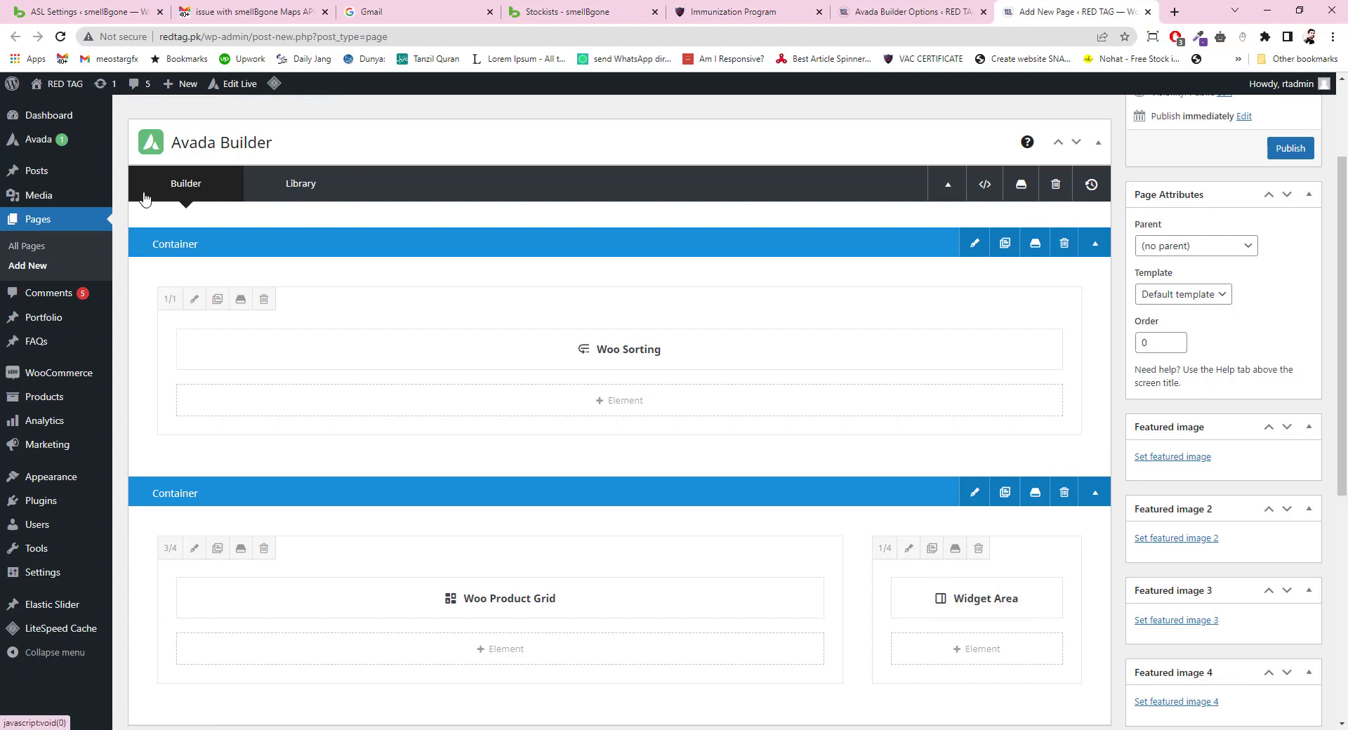
pyautogui.moveTo(51, 476)
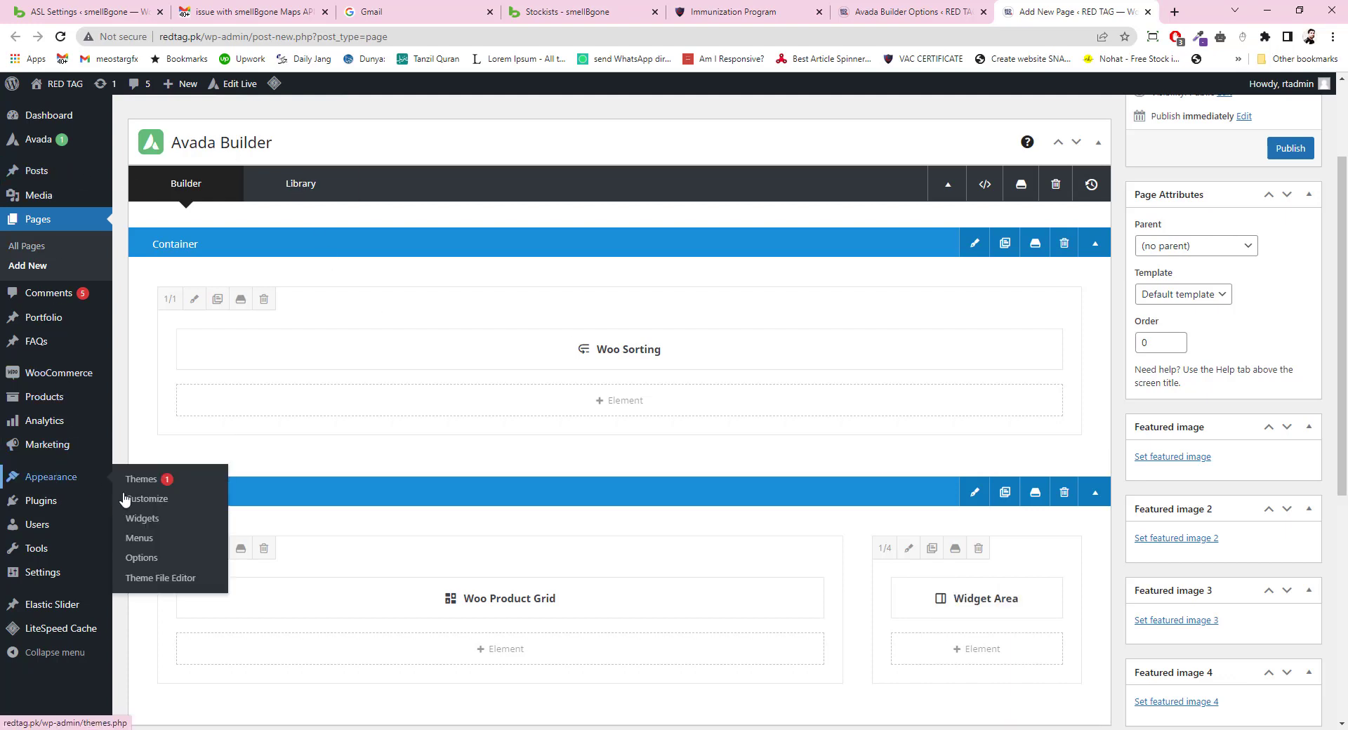
# Create a new widget area named 'My Shop' on the Widgets page in a new tab.
pyautogui.middleClick(142, 526)
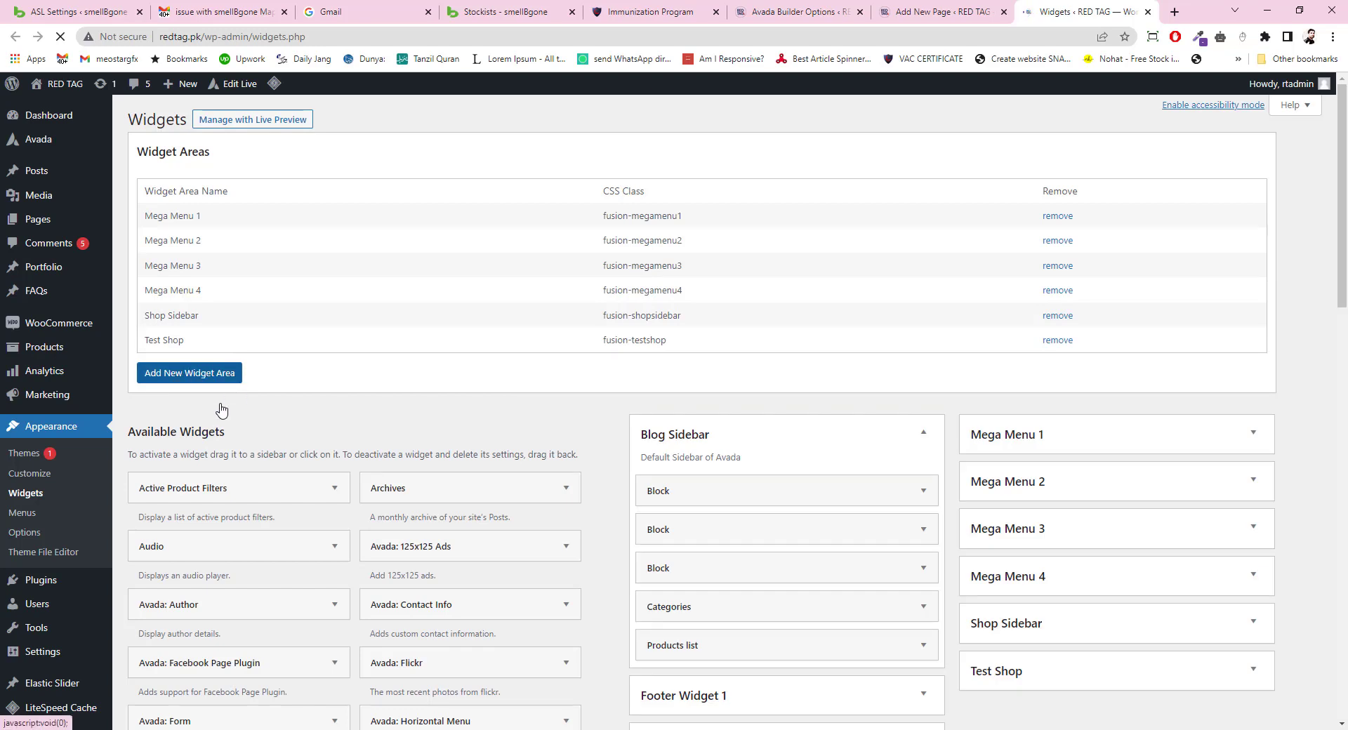
pyautogui.click(204, 379)
pyautogui.write('My Shop')
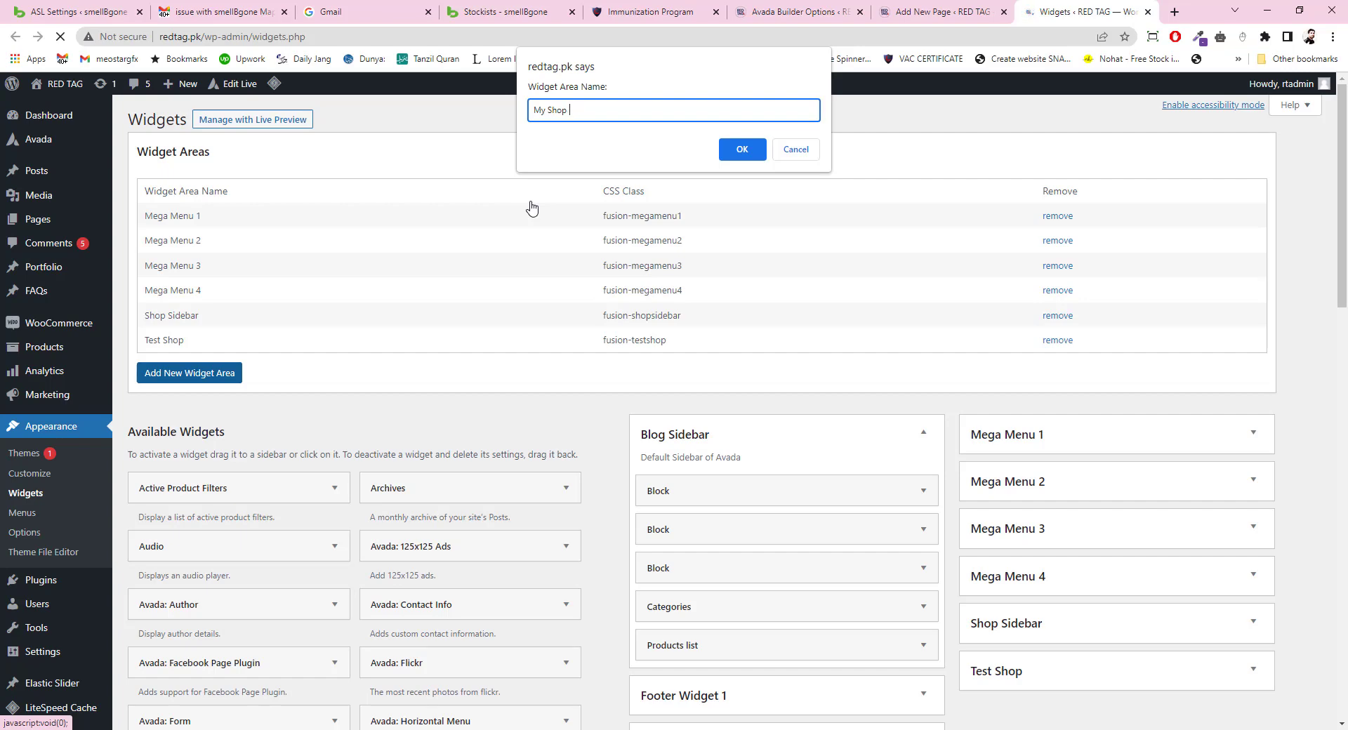
pyautogui.click(742, 149)
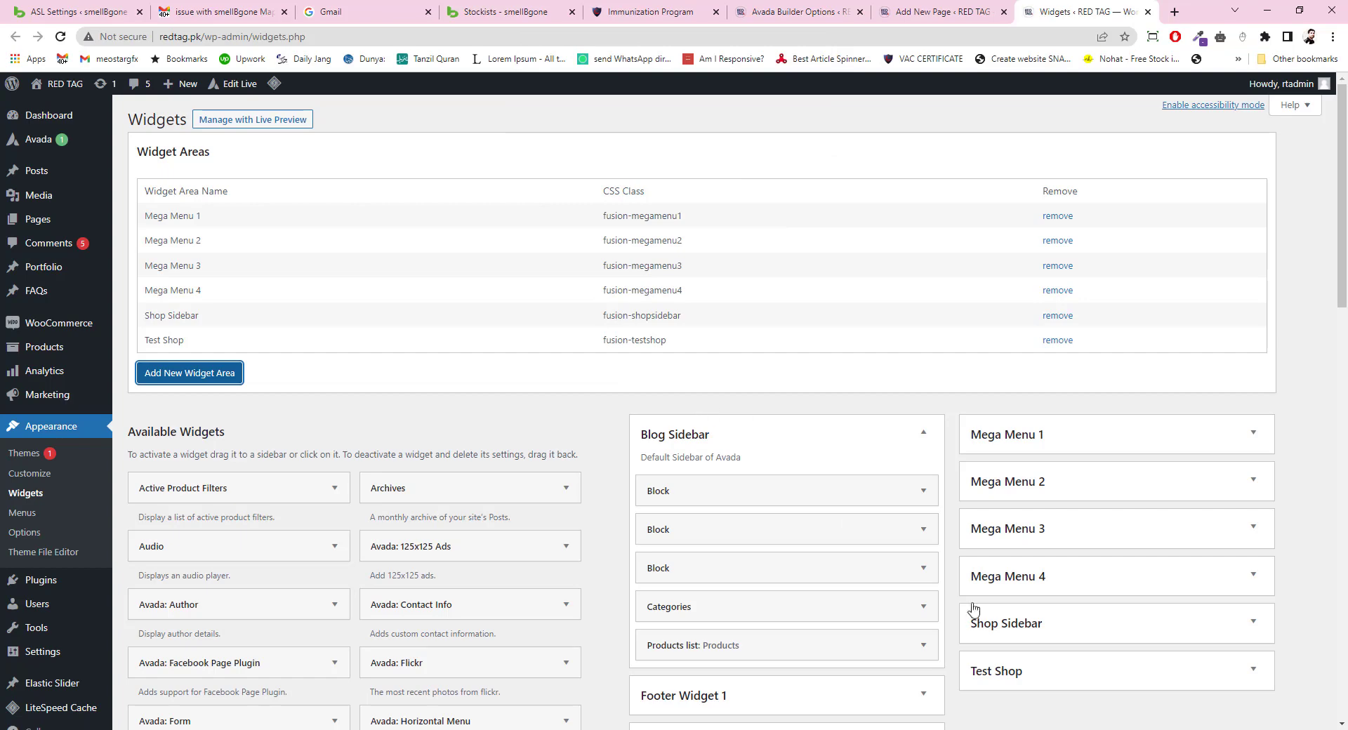
# Inspect the empty My Shop widget area, then expand Test Shop to see its widgets.
pyautogui.scroll(-1, 1018, 656)
pyautogui.scroll(-1, 1017, 656)
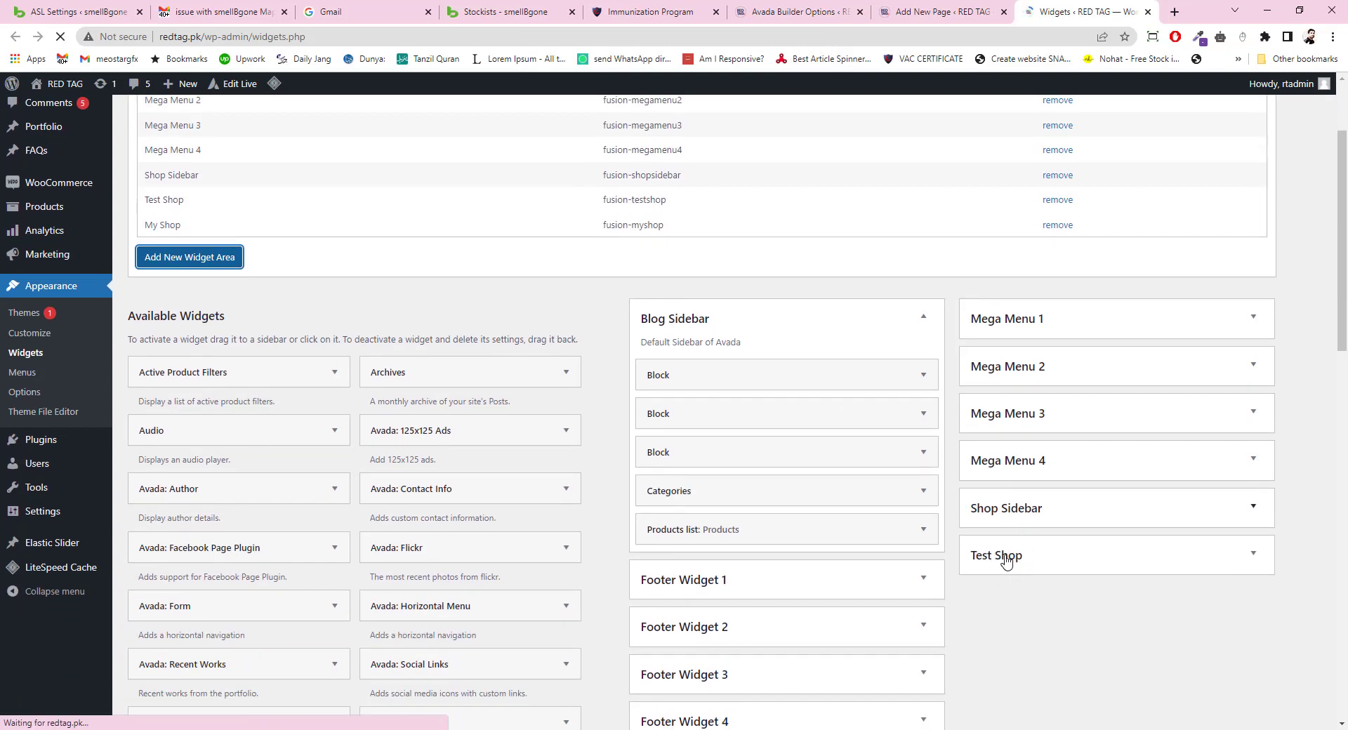
pyautogui.scroll(-1, 1038, 535)
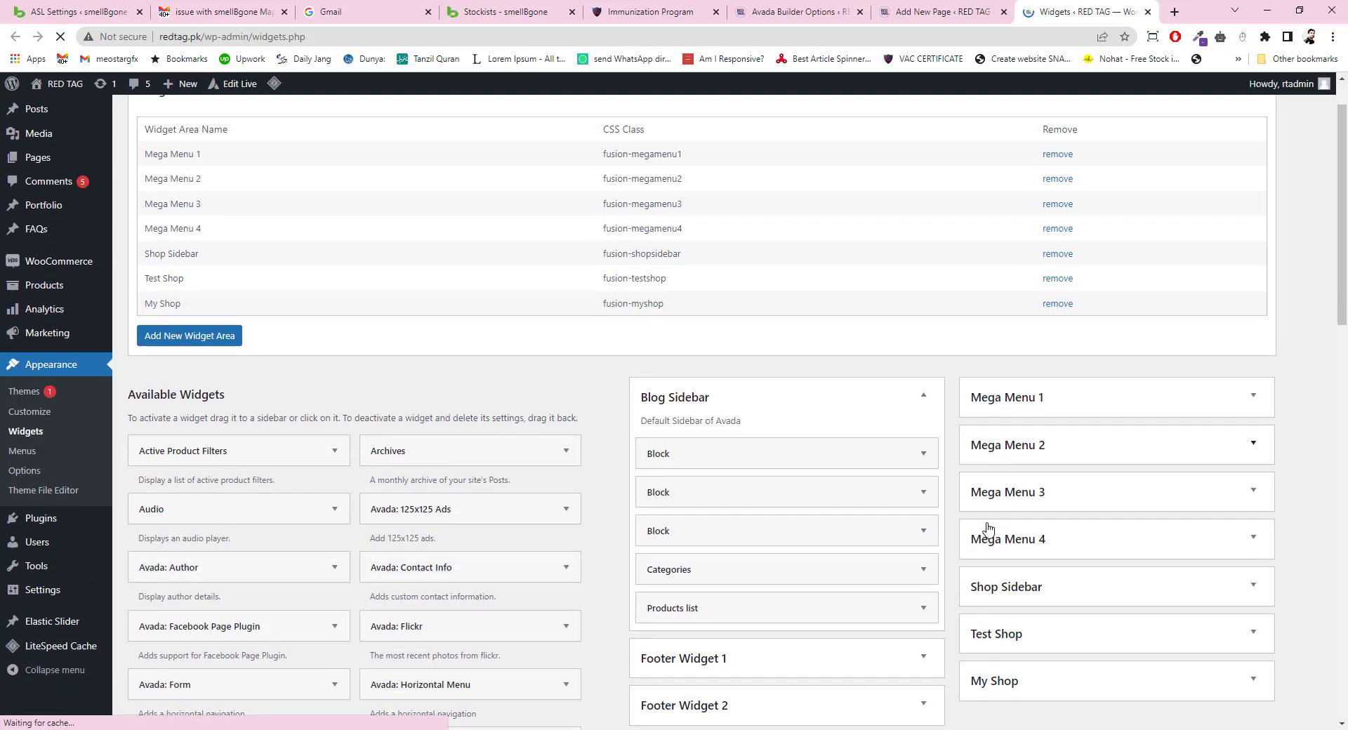
pyautogui.scroll(-6, 1027, 548)
pyautogui.scroll(2, 1024, 520)
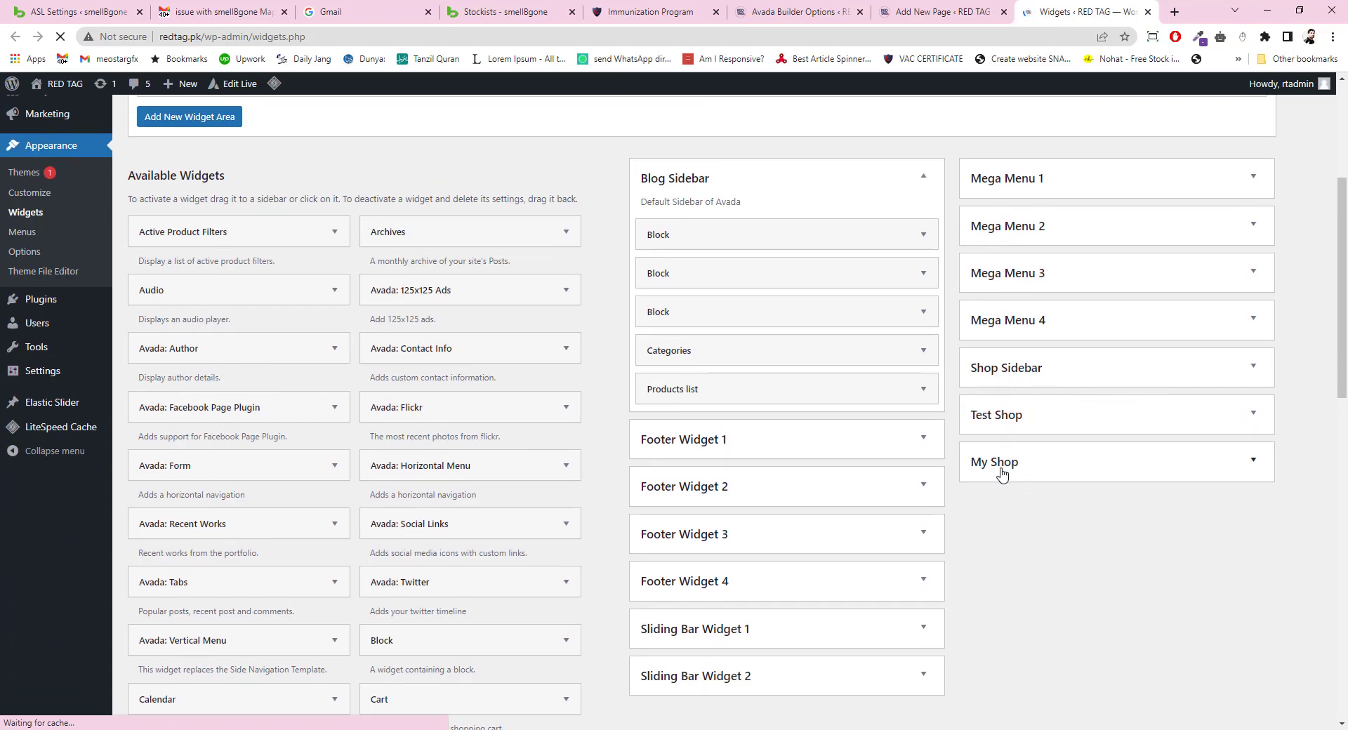
pyautogui.click(1107, 479)
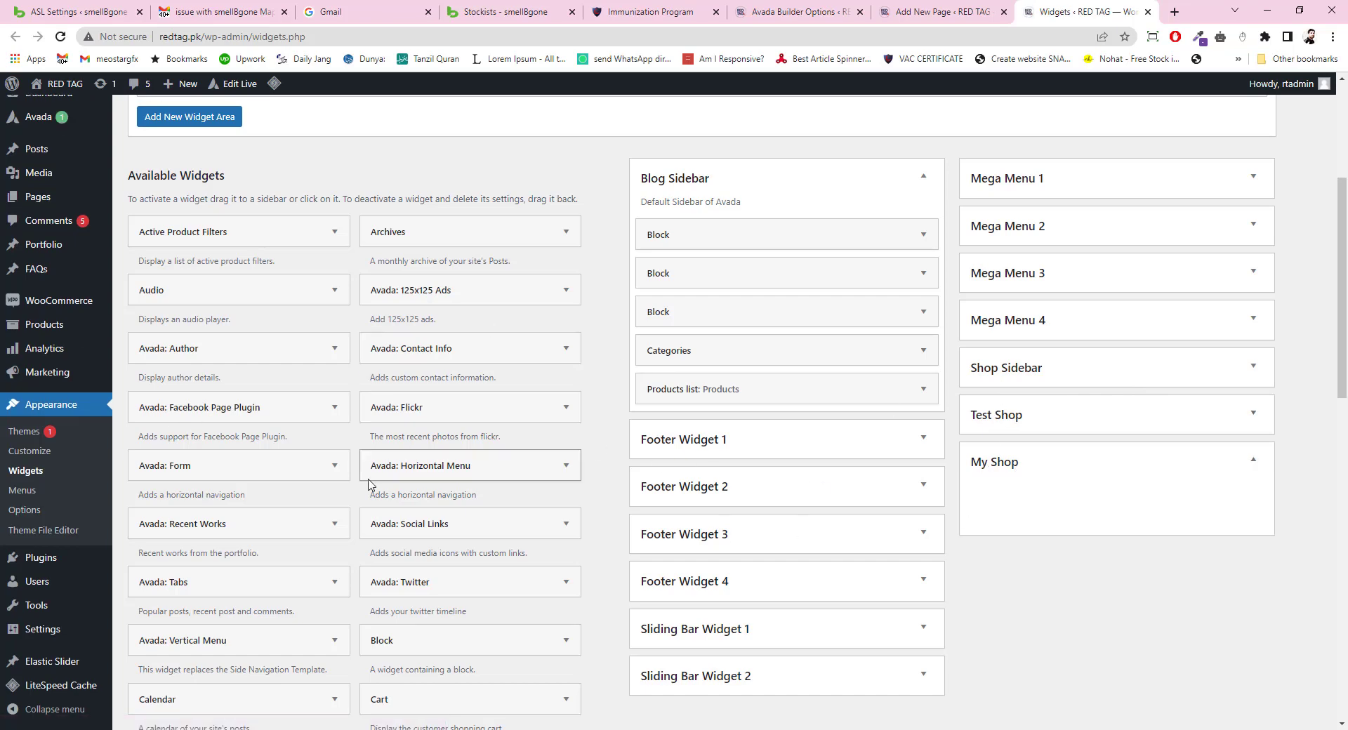
pyautogui.scroll(-4, 341, 537)
pyautogui.scroll(-3, 294, 502)
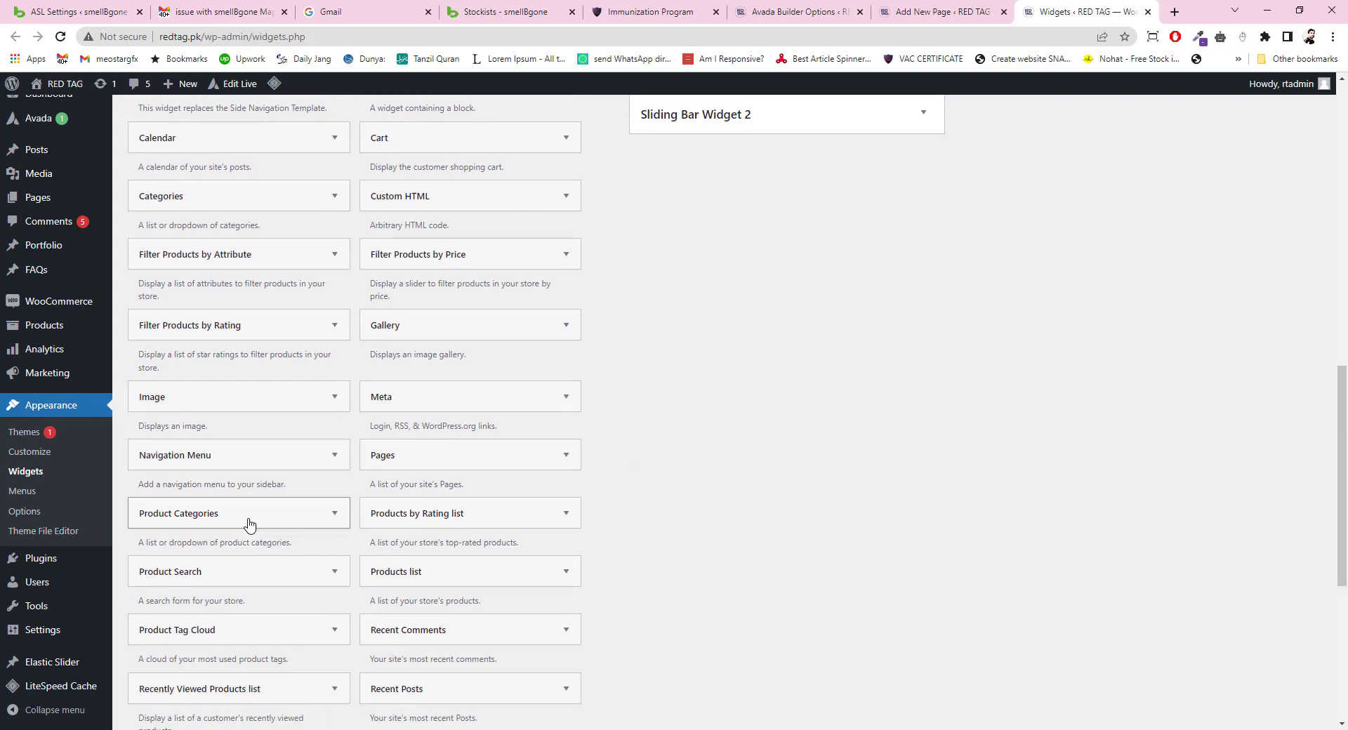
pyautogui.scroll(5, 247, 512)
pyautogui.scroll(5, 250, 502)
pyautogui.scroll(-2, 253, 467)
pyautogui.scroll(-5, 253, 463)
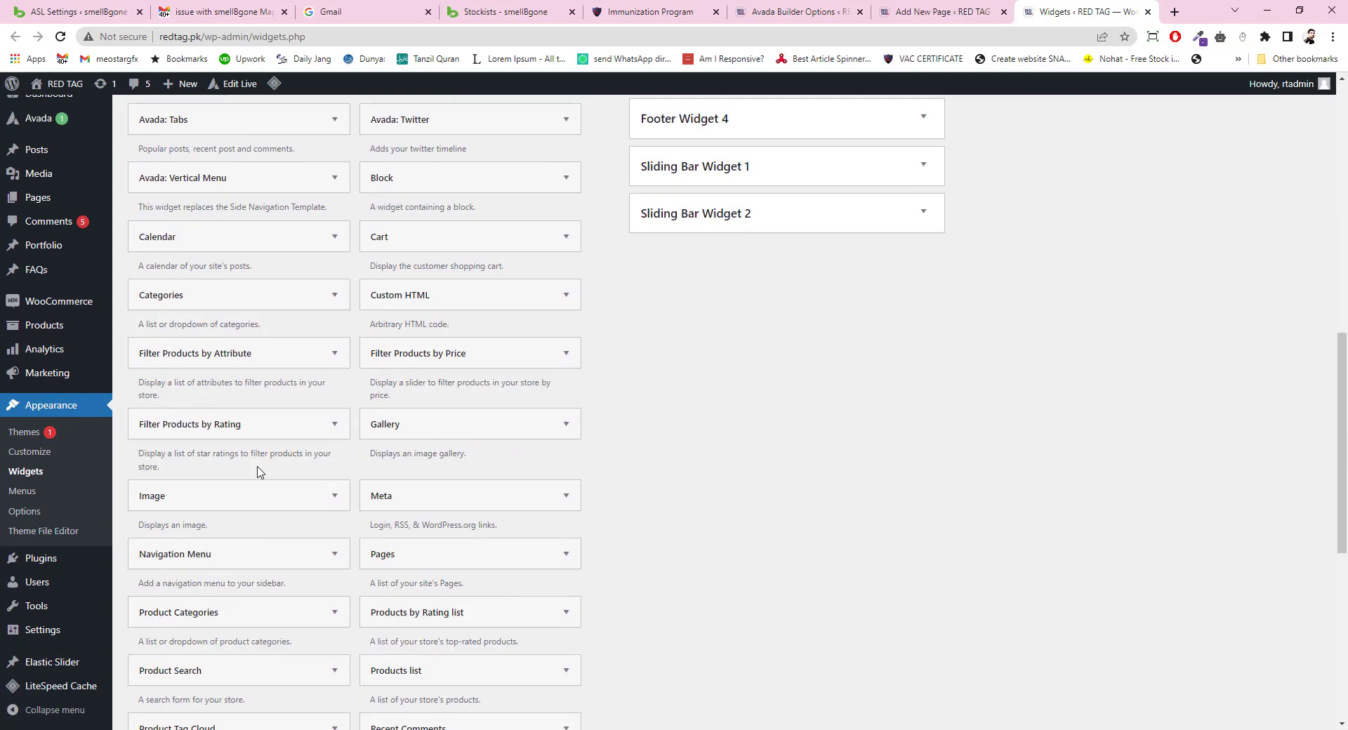
pyautogui.scroll(-1, 256, 491)
pyautogui.scroll(-1, 249, 529)
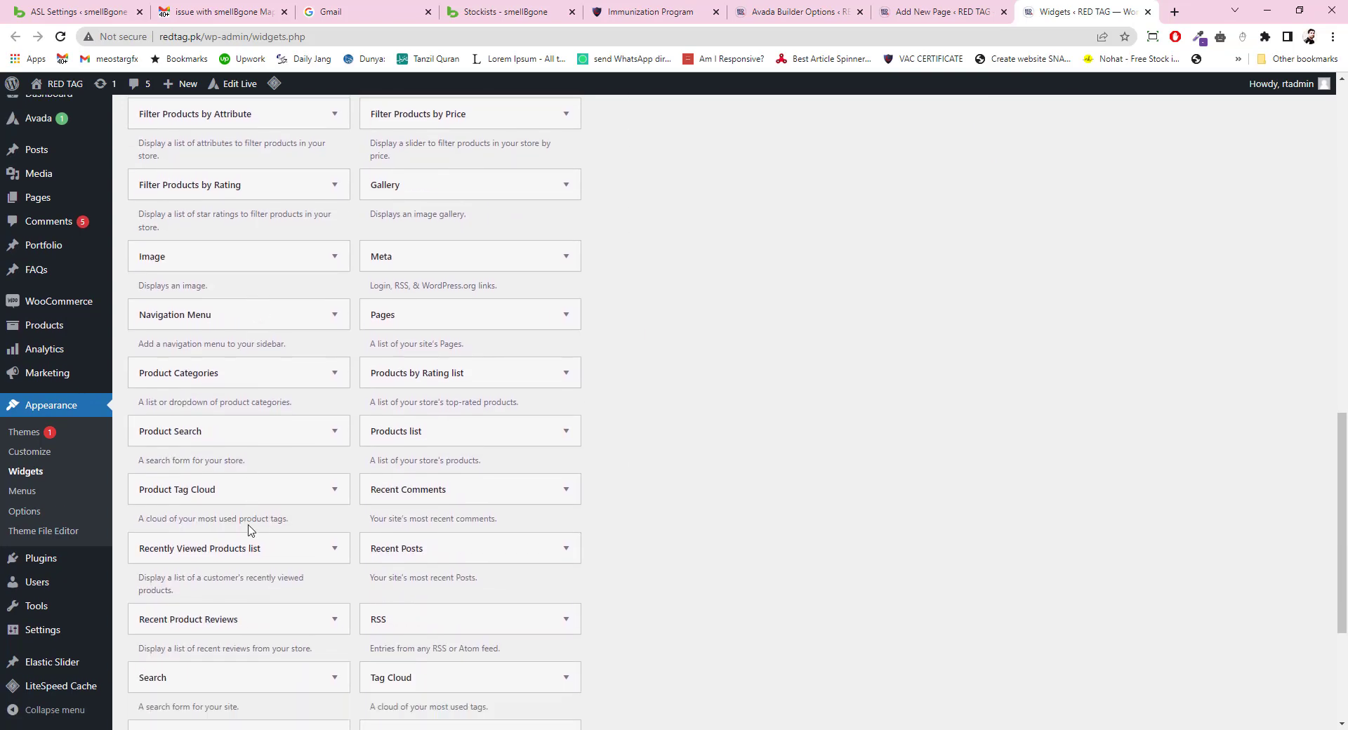
pyautogui.scroll(-2, 250, 528)
pyautogui.scroll(9, 758, 491)
pyautogui.scroll(3, 912, 467)
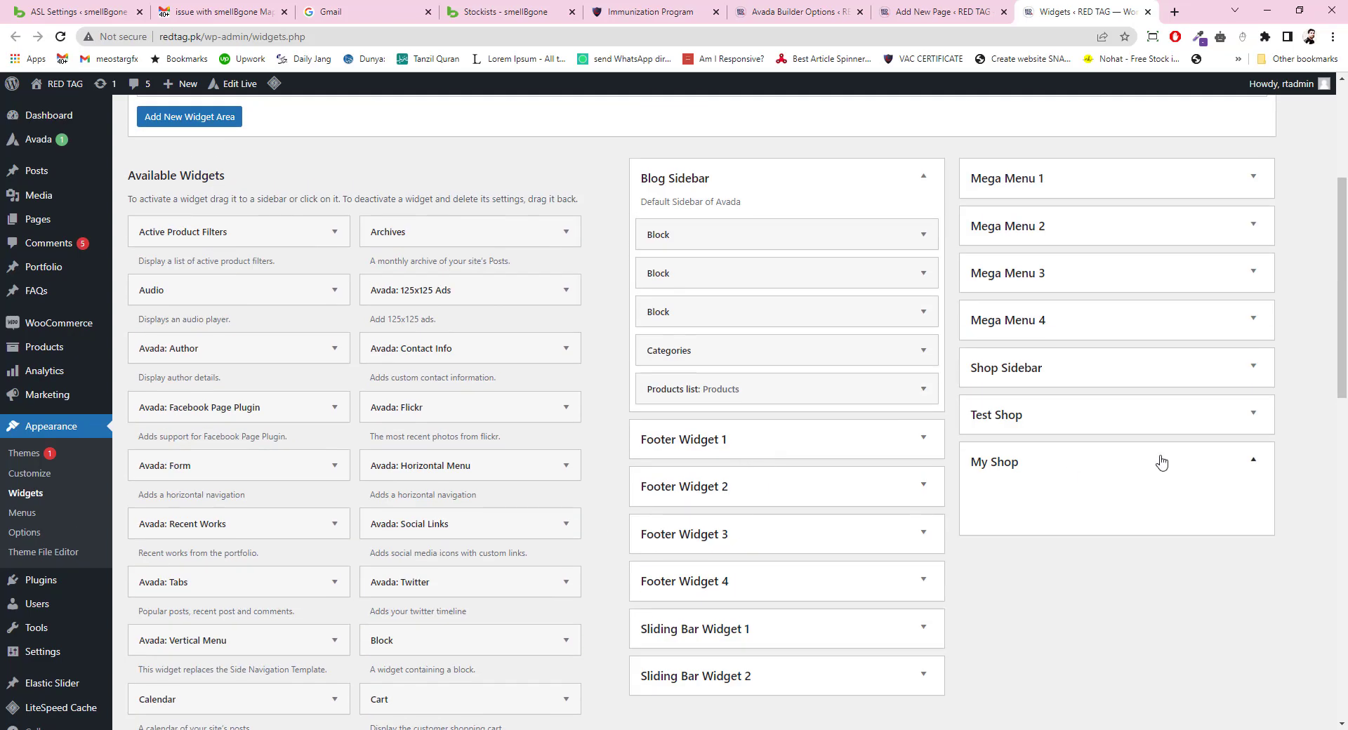
pyautogui.click(1253, 460)
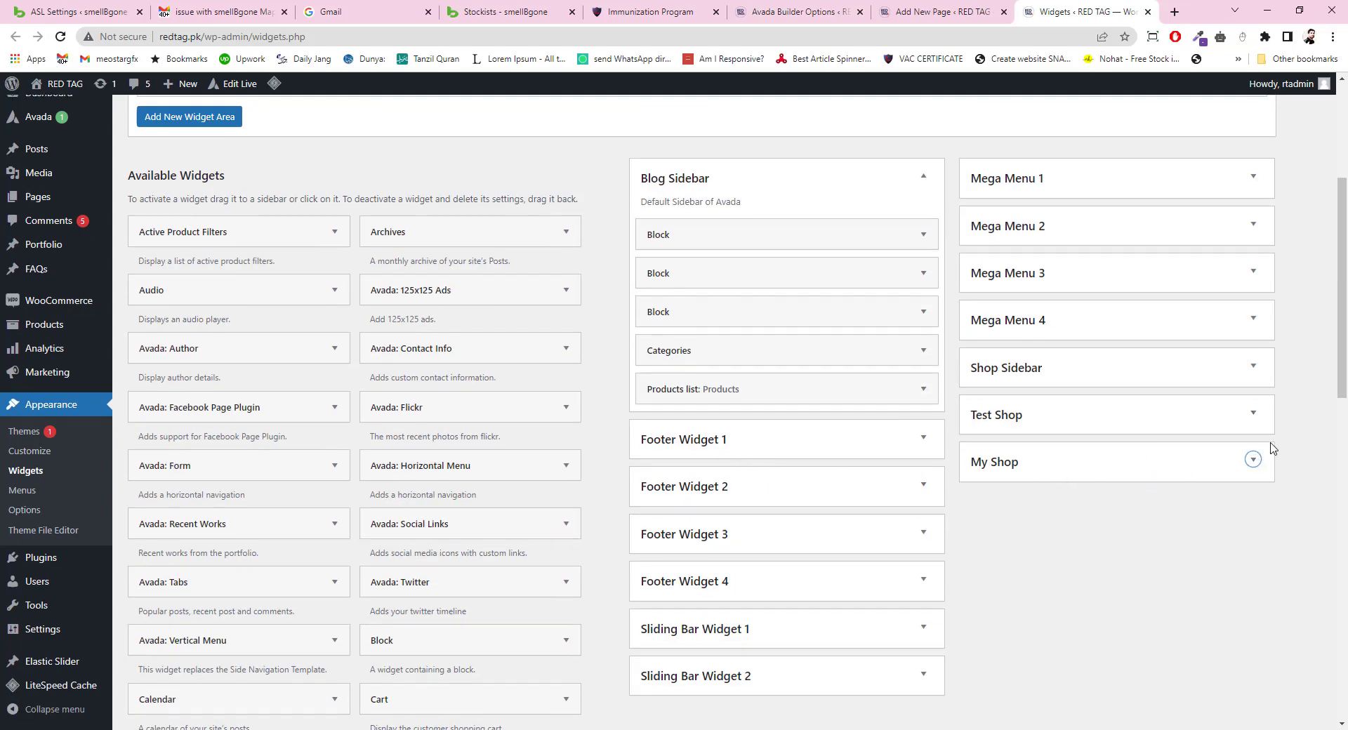
pyautogui.click(1254, 414)
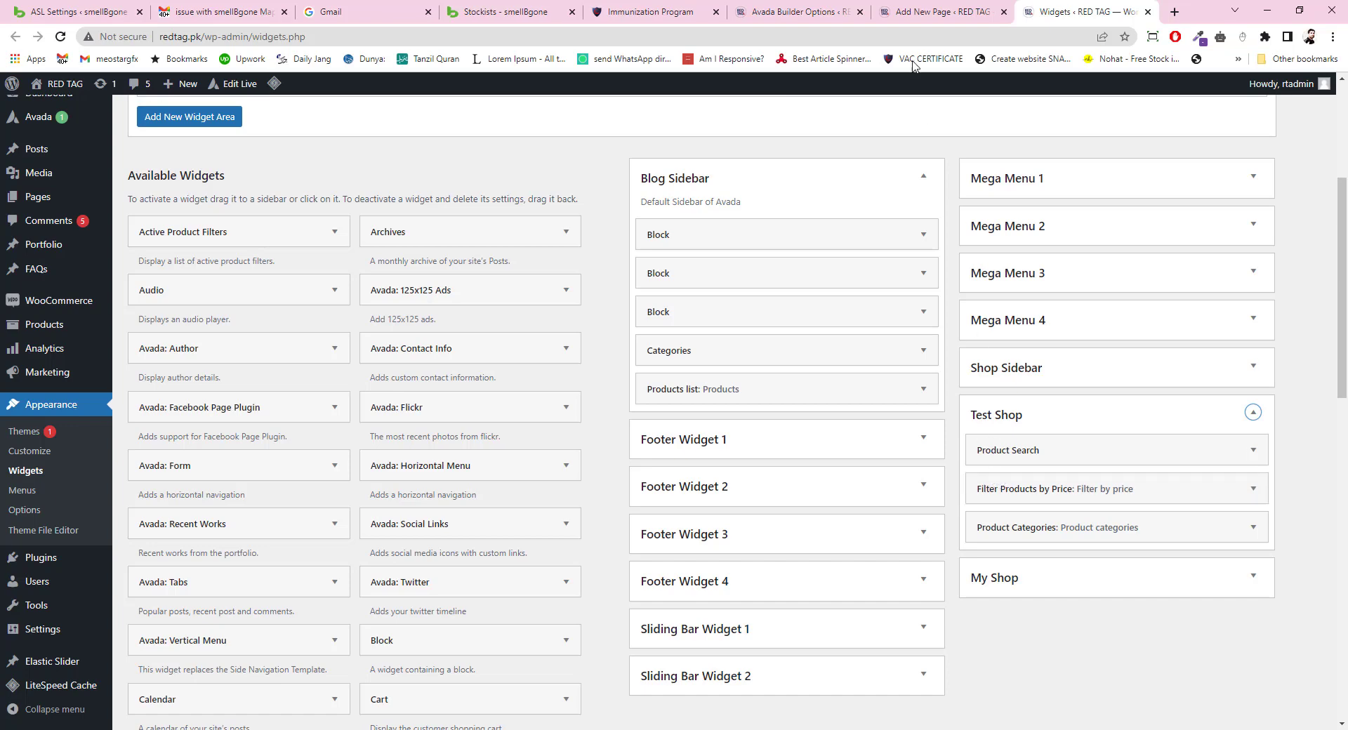
# Return to the My Shop page and view its sorting bar, product grid and sidebar.
pyautogui.click(937, 12)
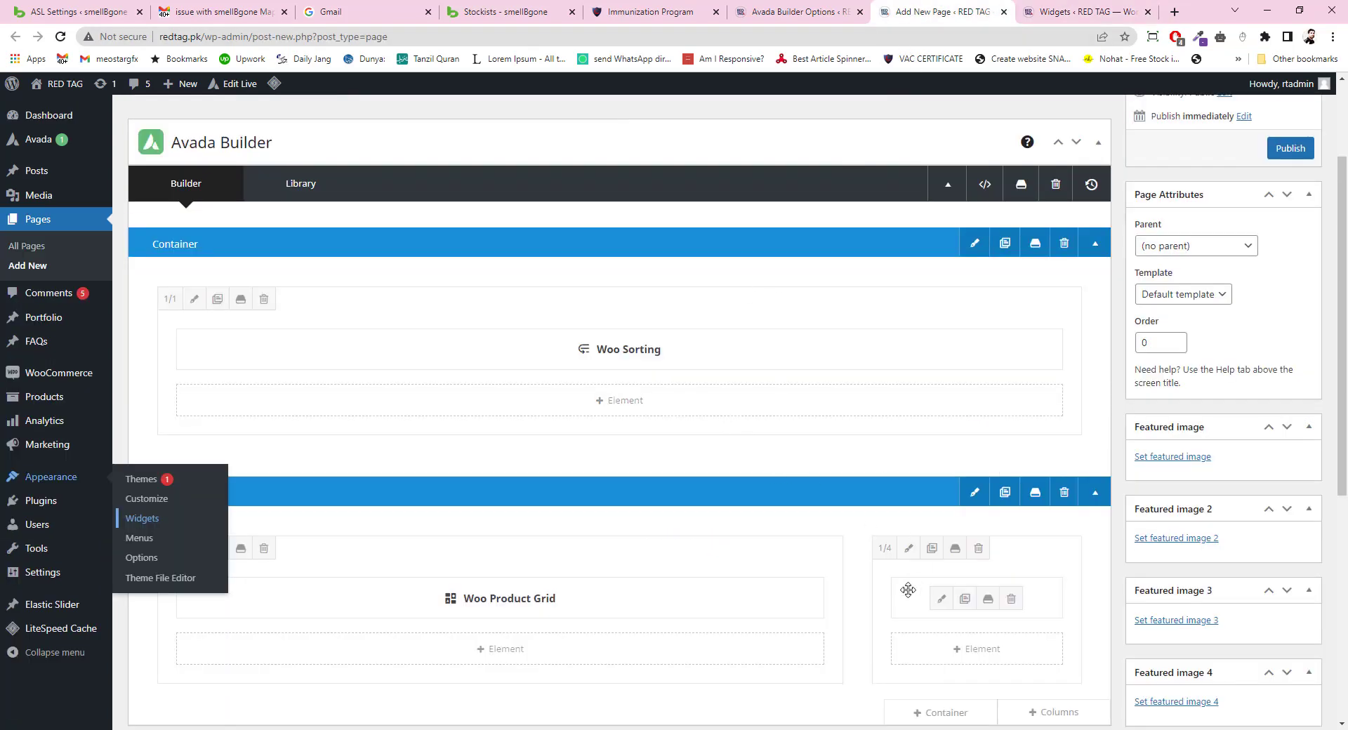
pyautogui.scroll(1, 730, 538)
pyautogui.scroll(1, 772, 465)
pyautogui.scroll(-5, 772, 465)
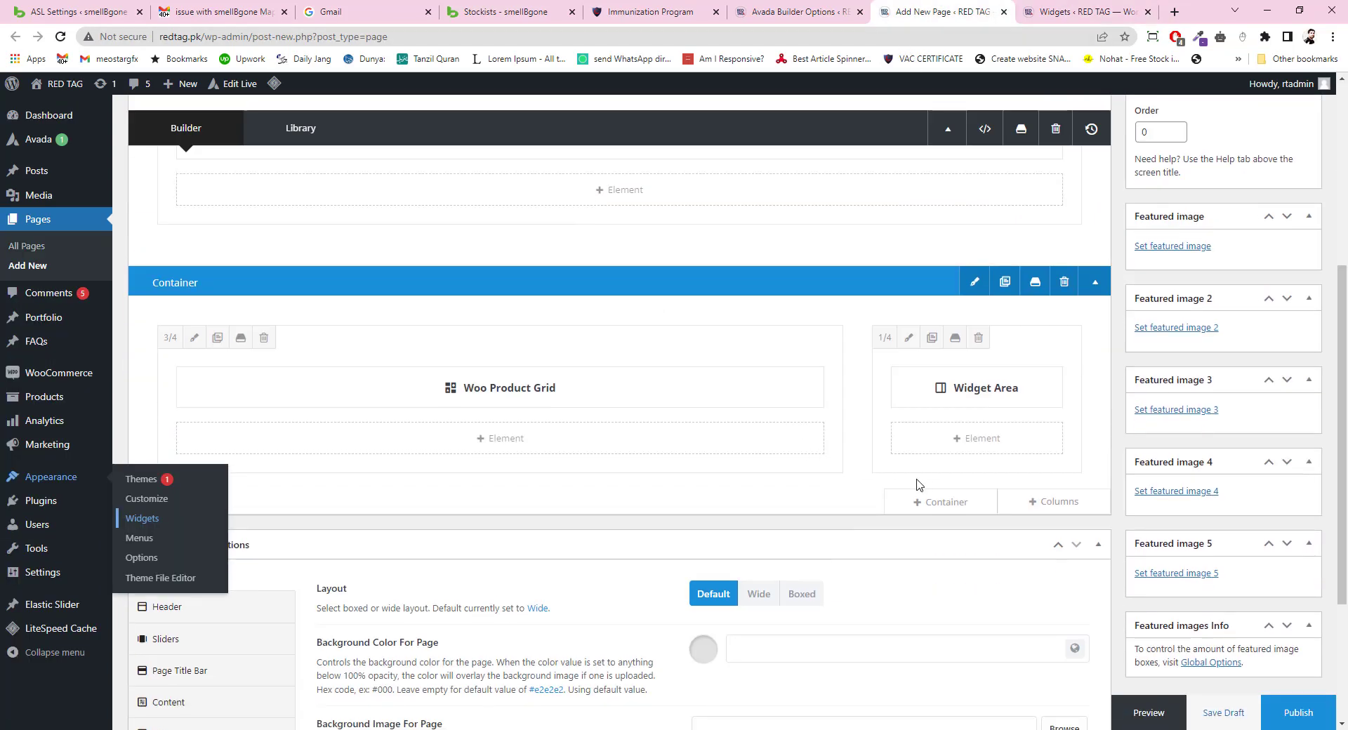
pyautogui.scroll(1, 927, 474)
pyautogui.scroll(3, 934, 469)
pyautogui.scroll(1, 1180, 310)
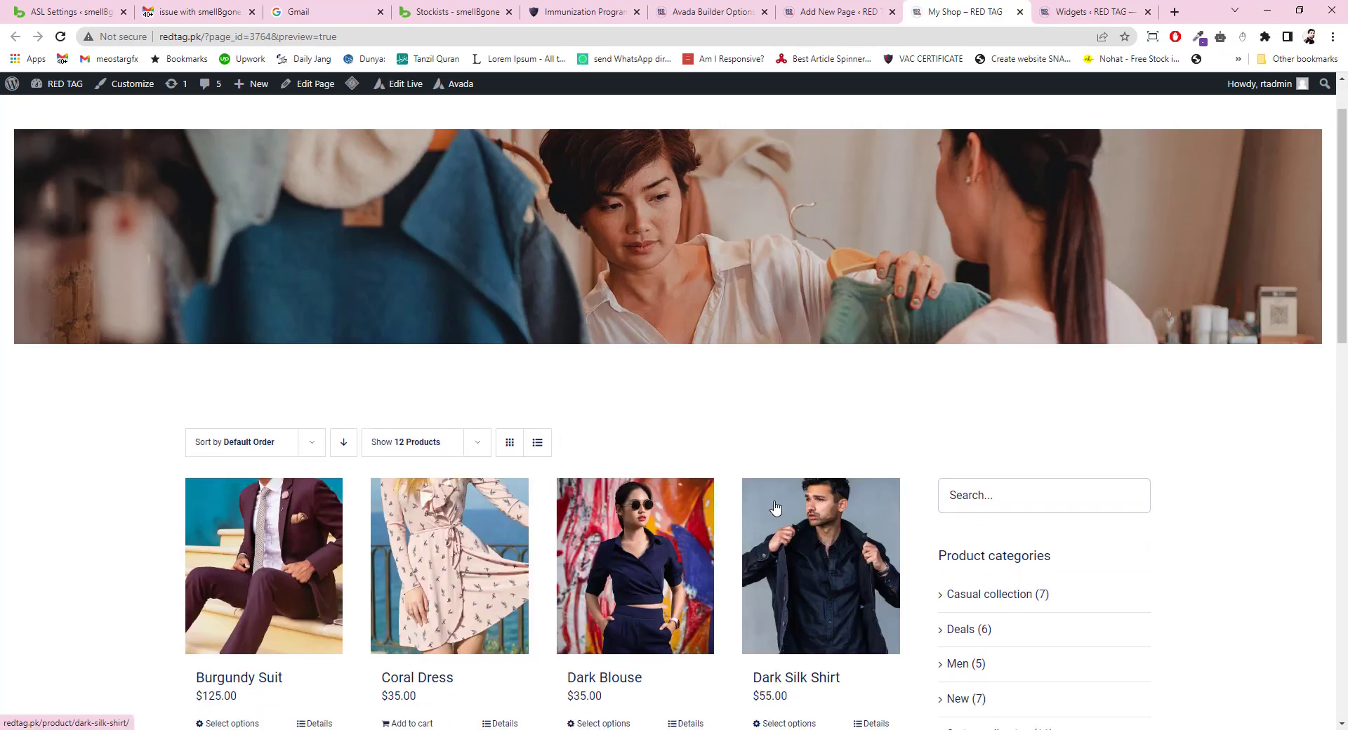
pyautogui.scroll(-4, 465, 471)
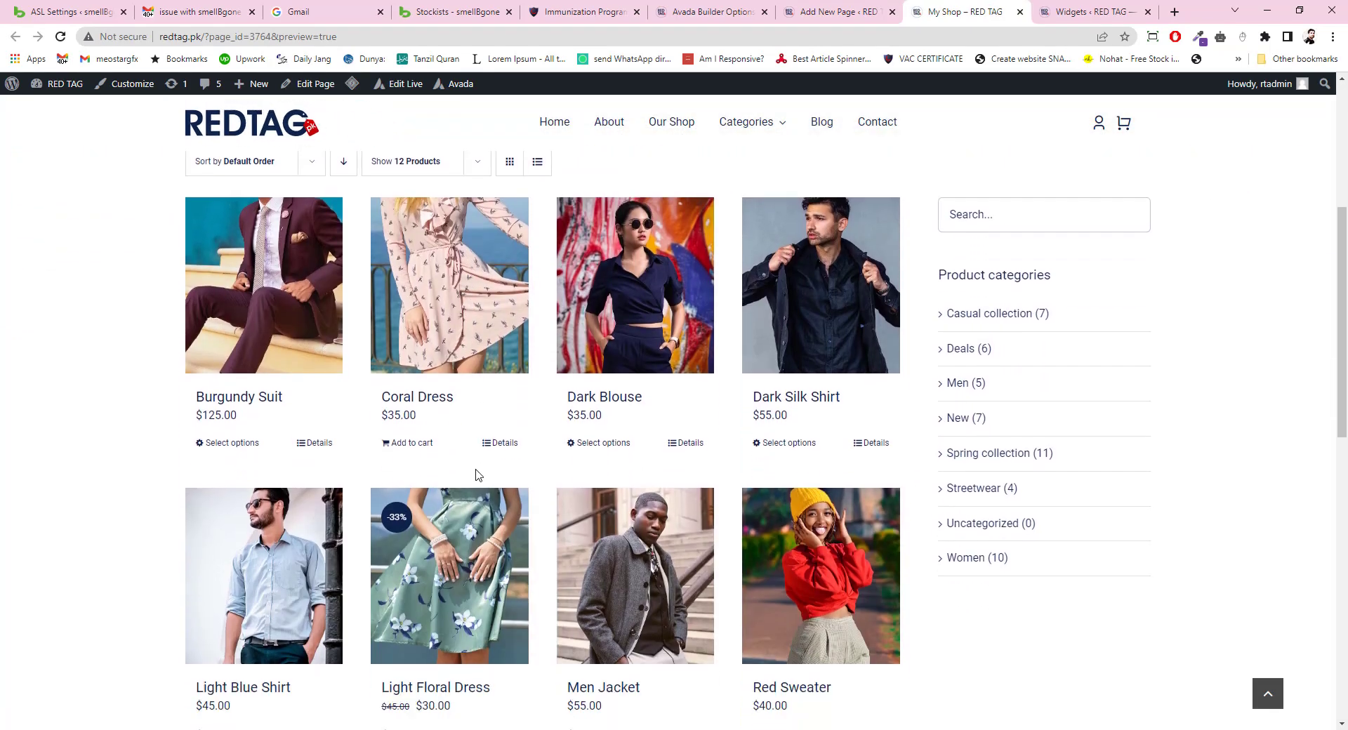
pyautogui.scroll(1, 477, 475)
pyautogui.scroll(1, 475, 476)
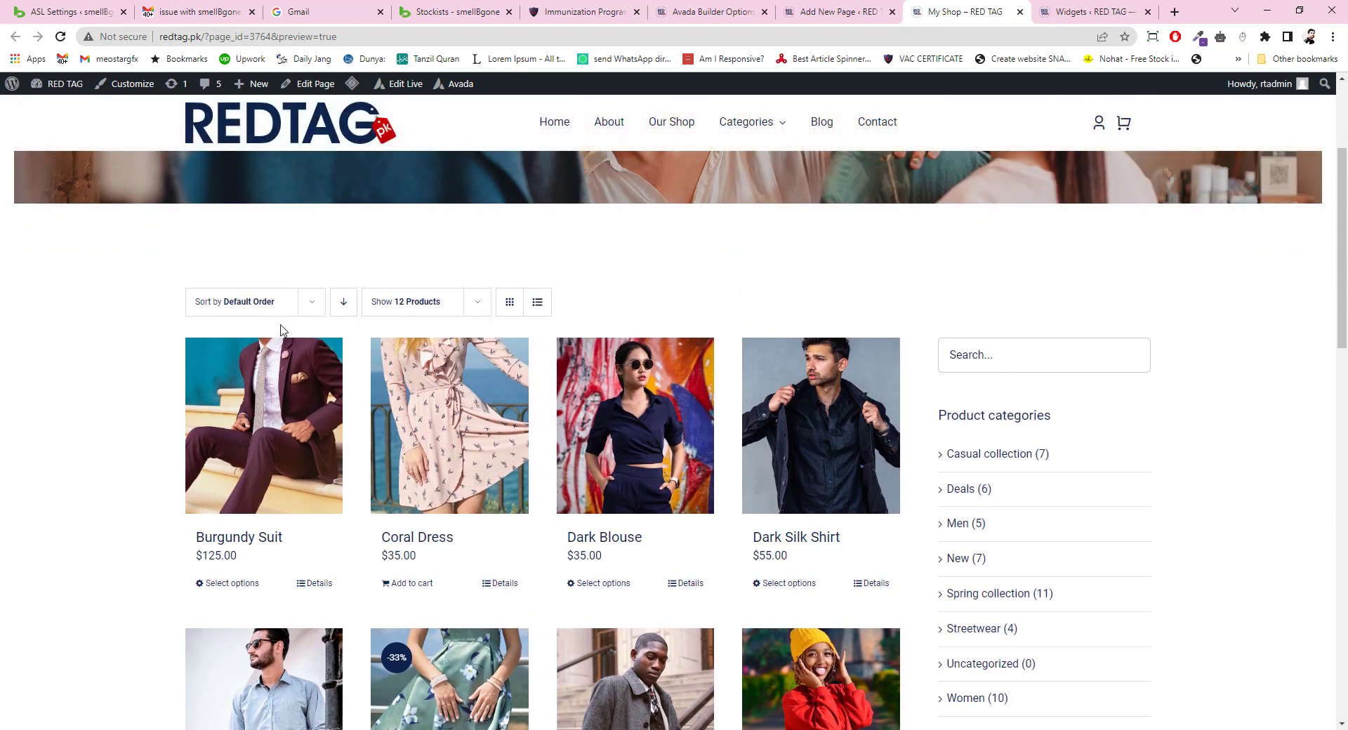
# Give the sorting bar's container 40px bottom padding and preview the shop page.
pyautogui.moveTo(416, 301)
pyautogui.click(842, 12)
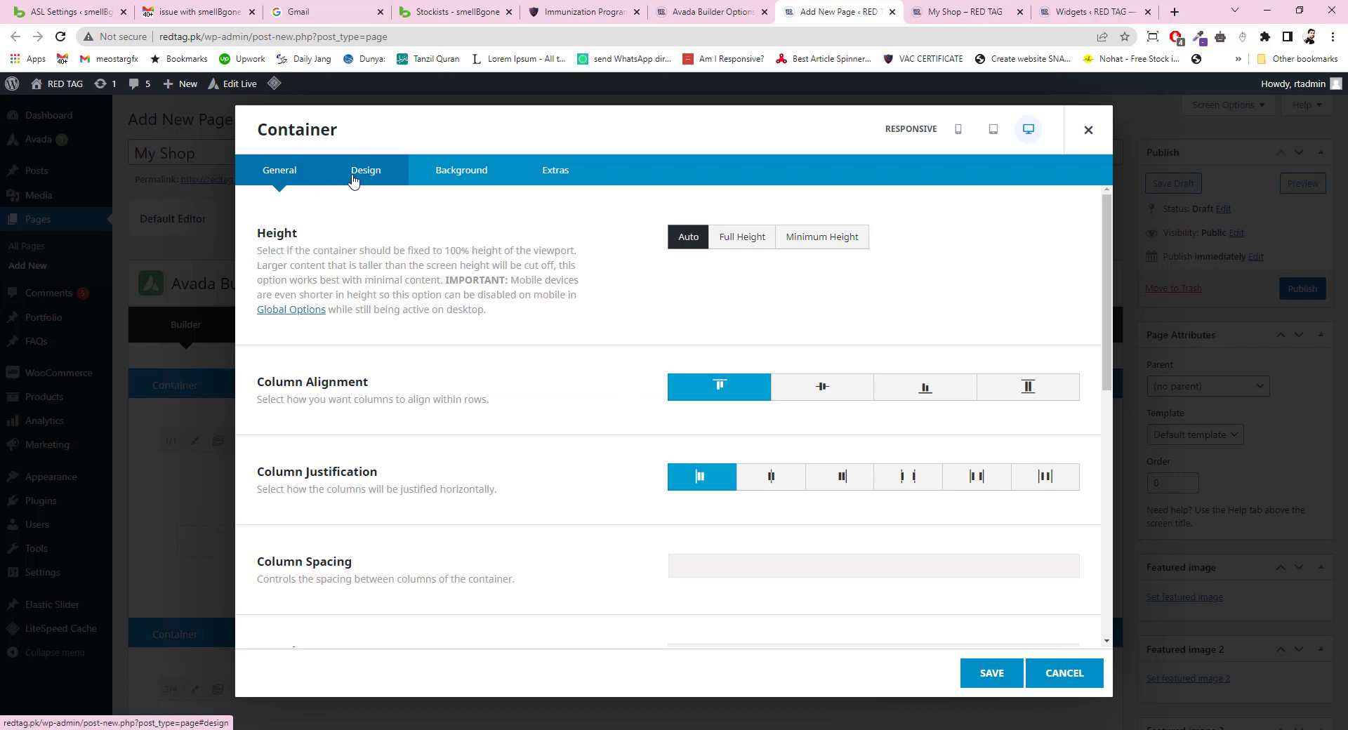
pyautogui.click(351, 176)
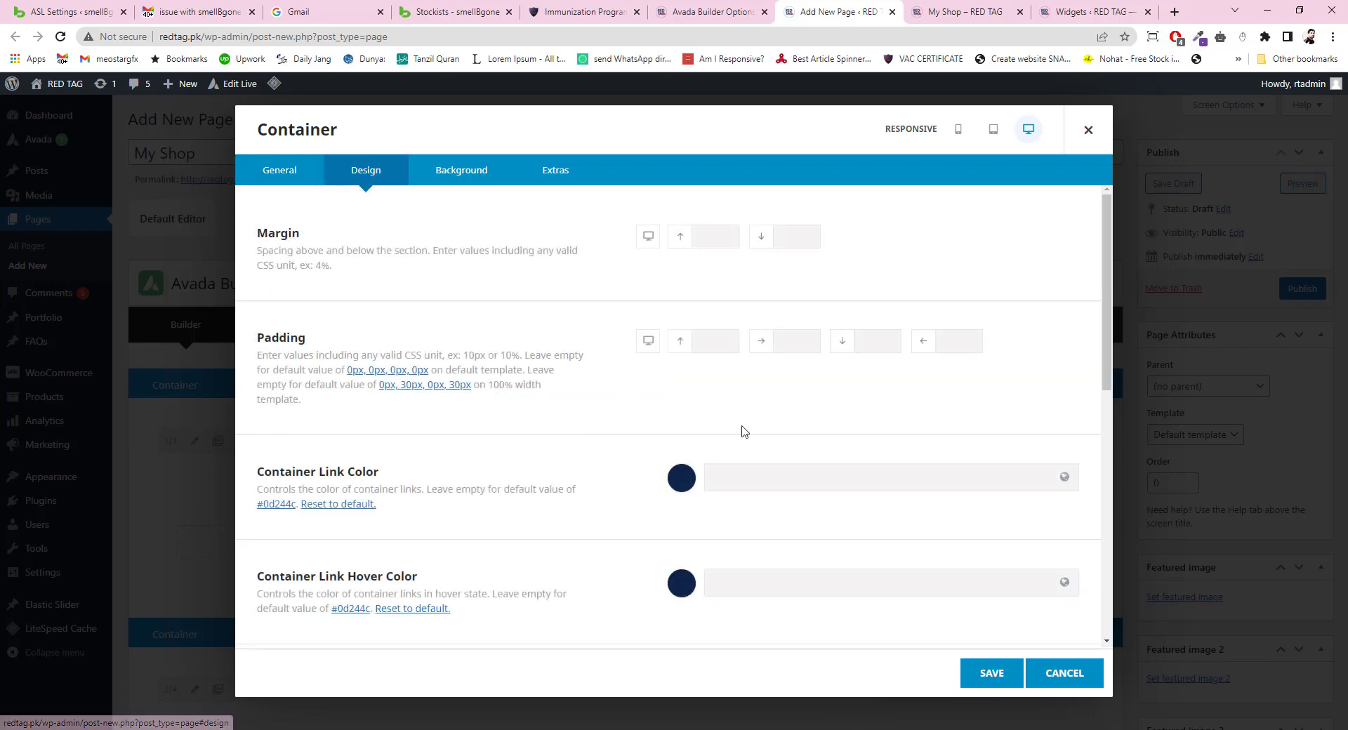
pyautogui.click(892, 340)
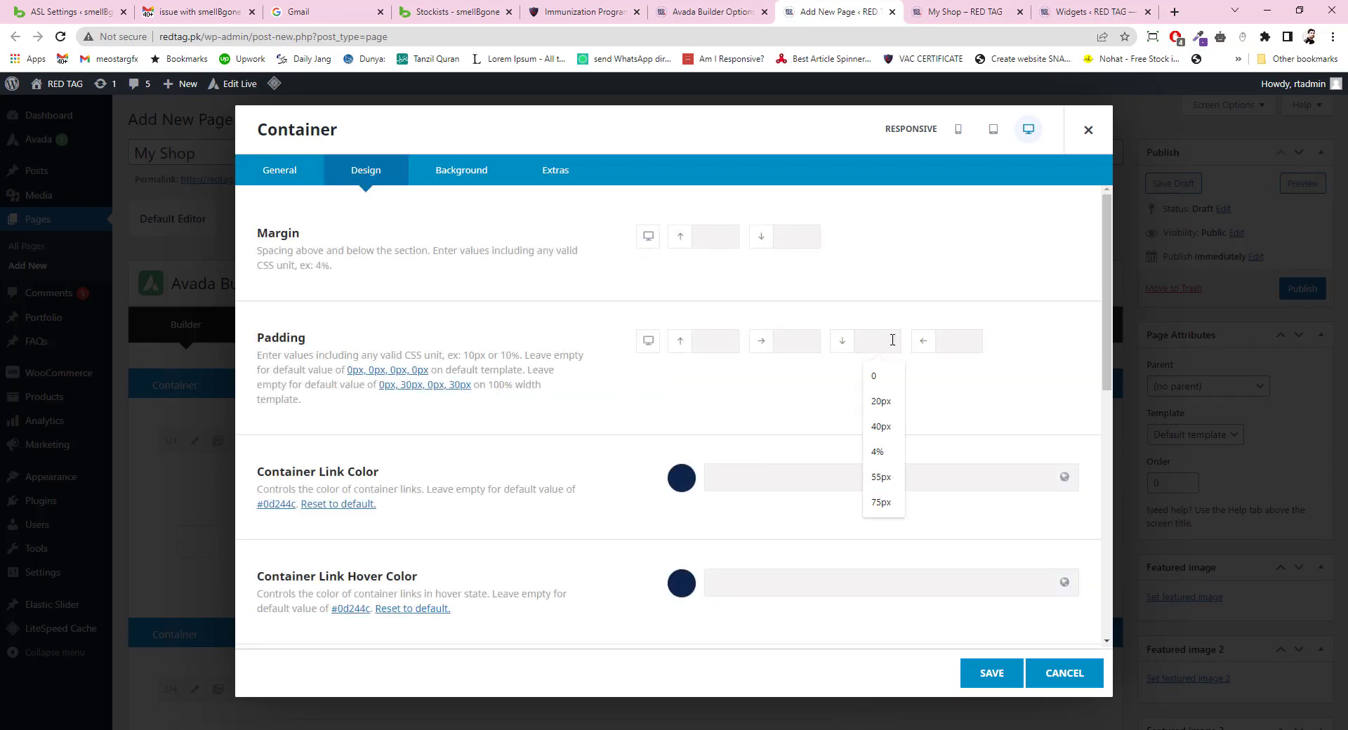
pyautogui.click(881, 426)
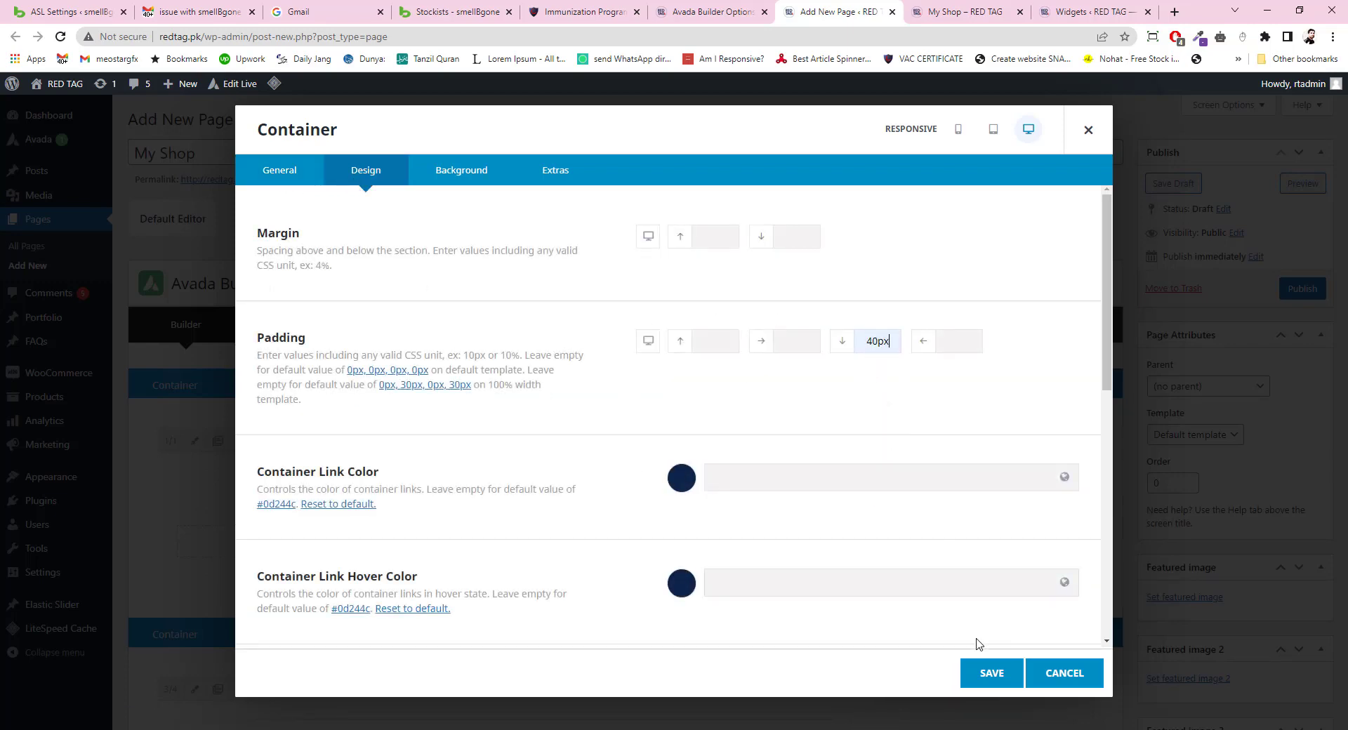
pyautogui.click(977, 670)
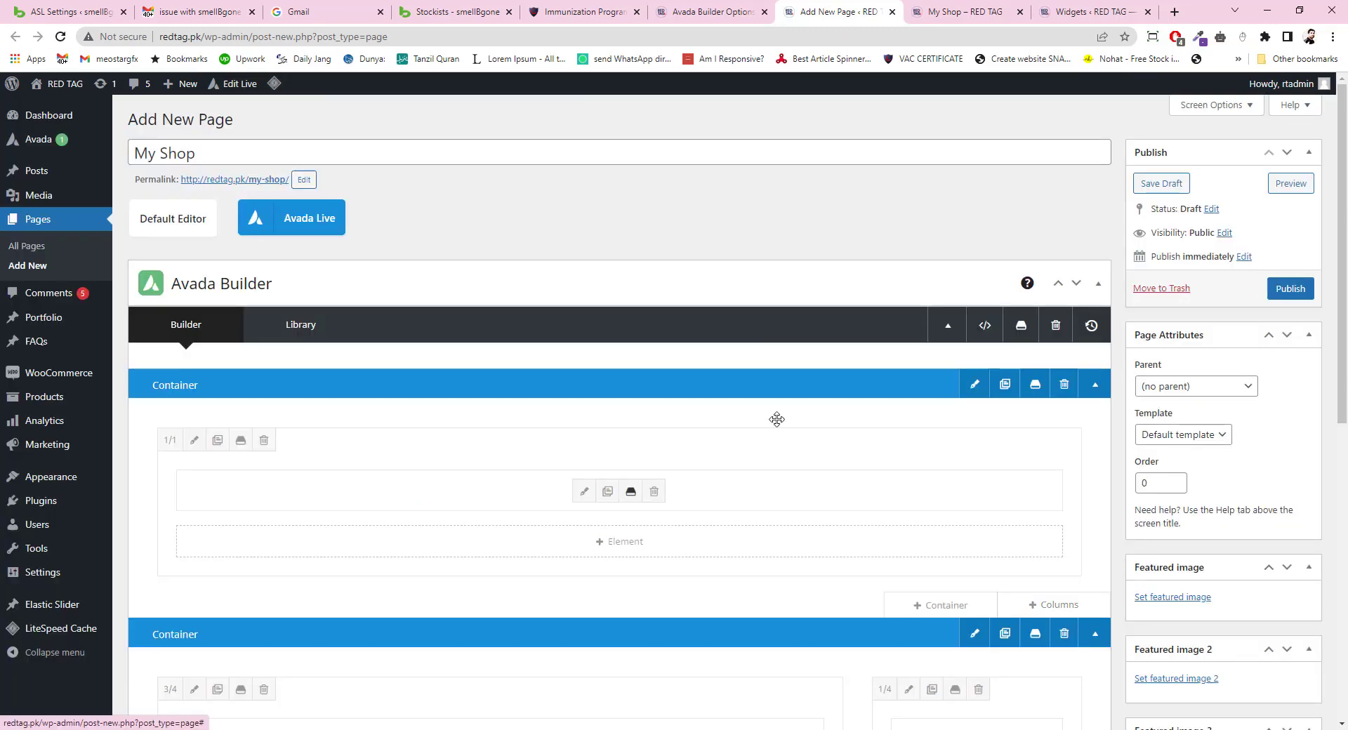
pyautogui.click(1279, 185)
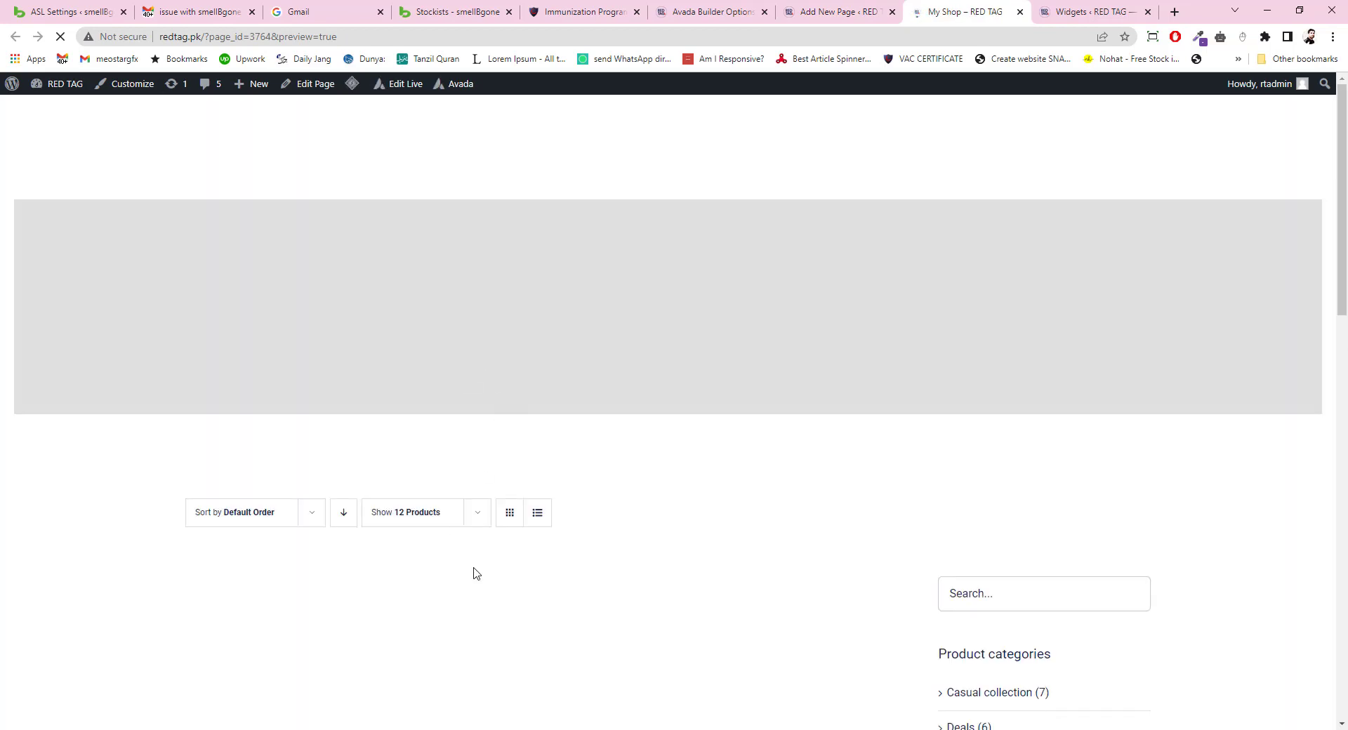
pyautogui.scroll(-2, 340, 422)
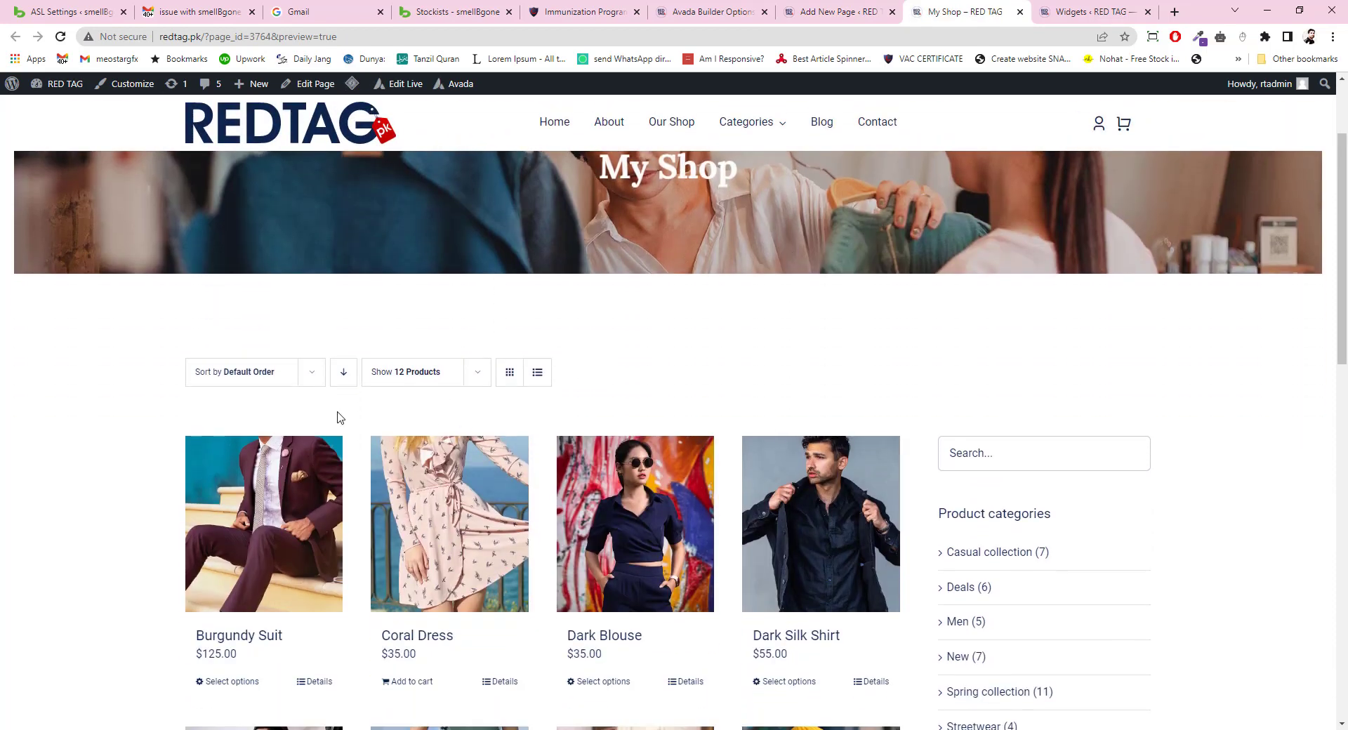
# Set the same container's top margin to 0px and check the updated shop preview.
pyautogui.click(876, 8)
pyautogui.click(965, 384)
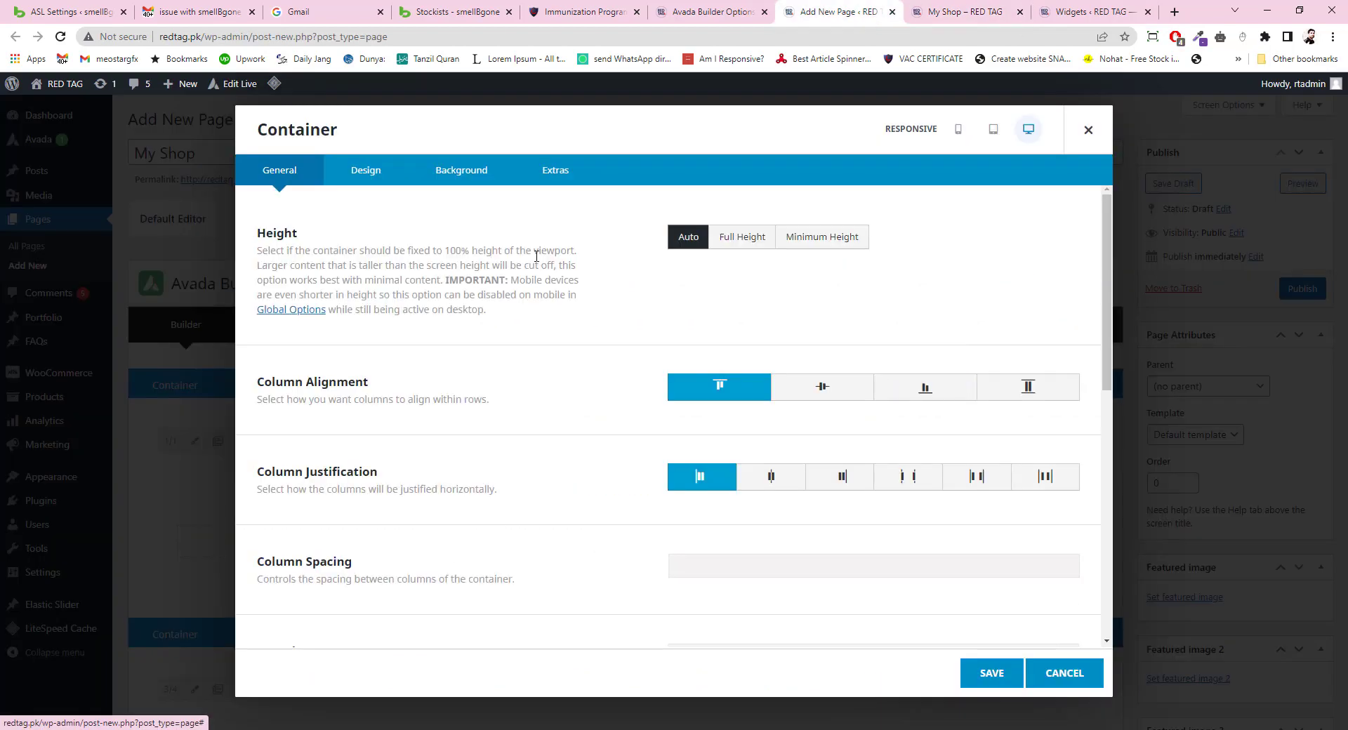
pyautogui.click(367, 183)
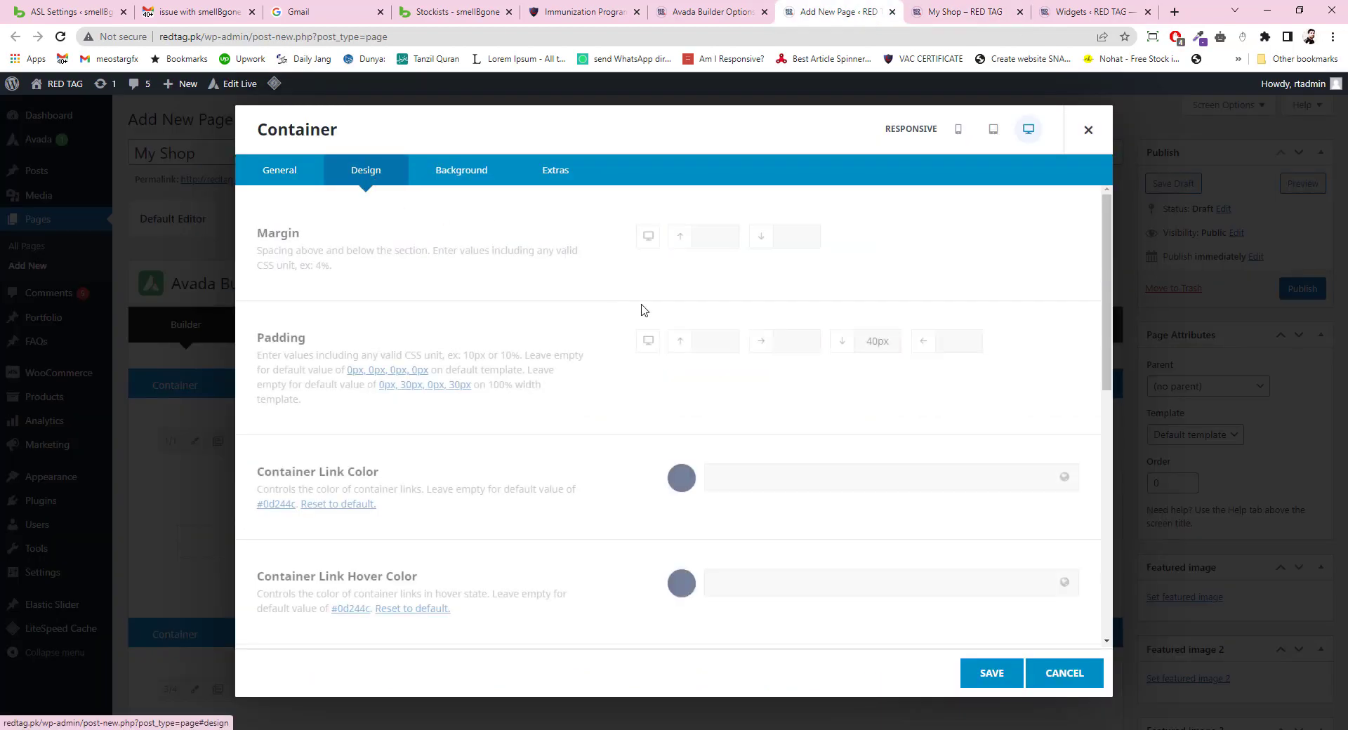
pyautogui.click(699, 236)
pyautogui.write('0')
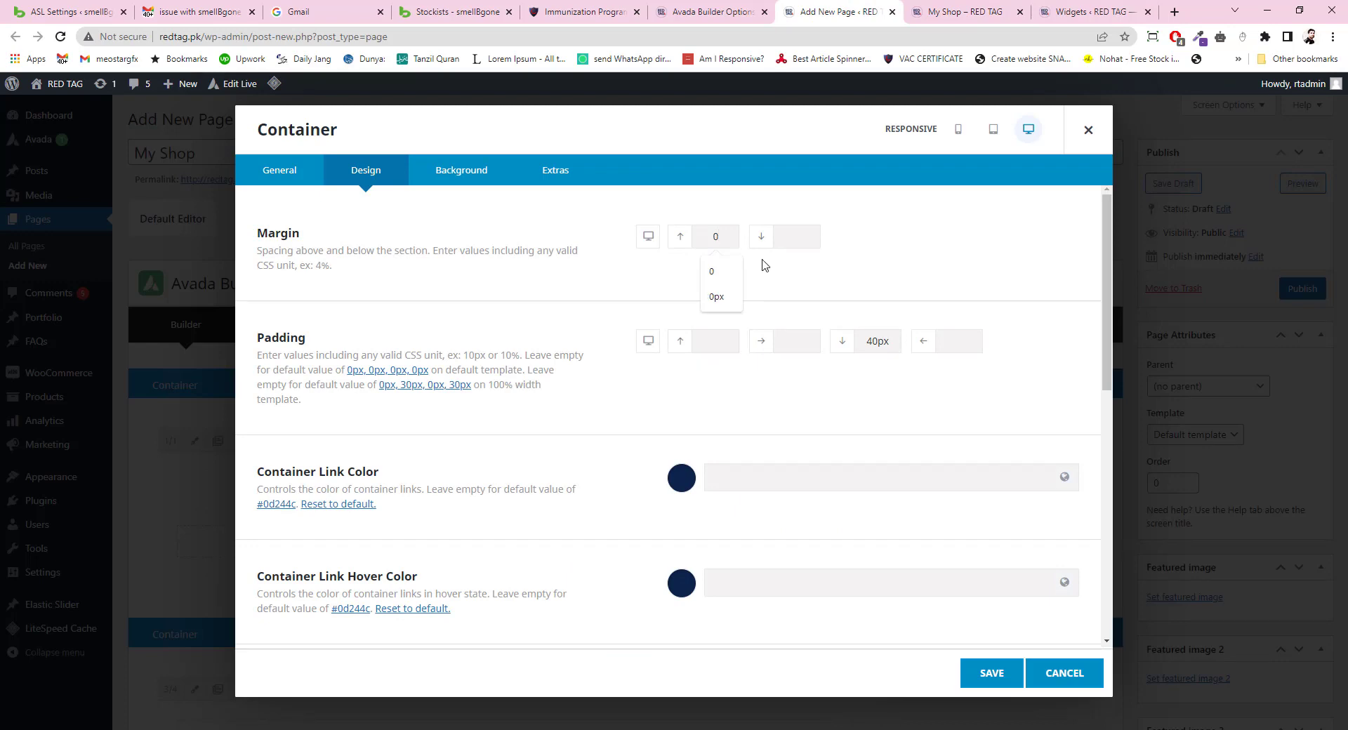
pyautogui.click(716, 296)
pyautogui.click(991, 673)
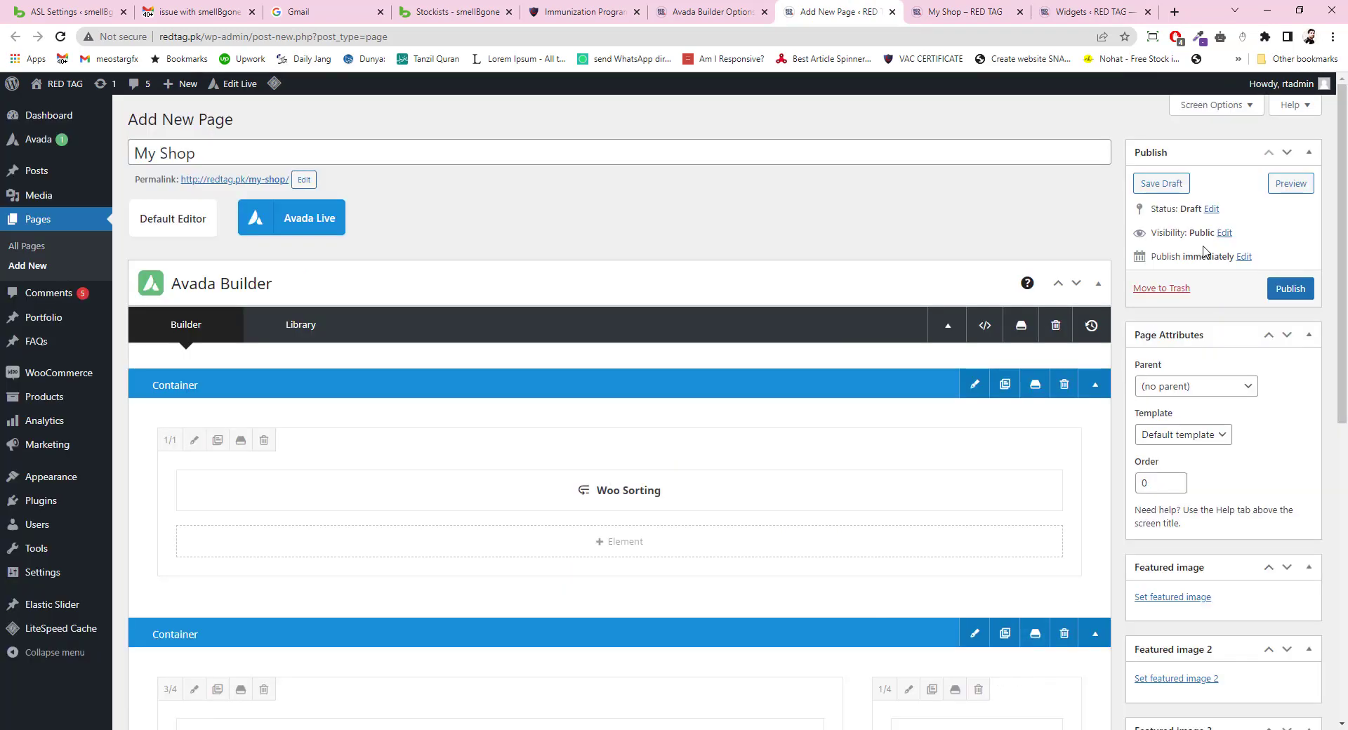
pyautogui.click(1290, 184)
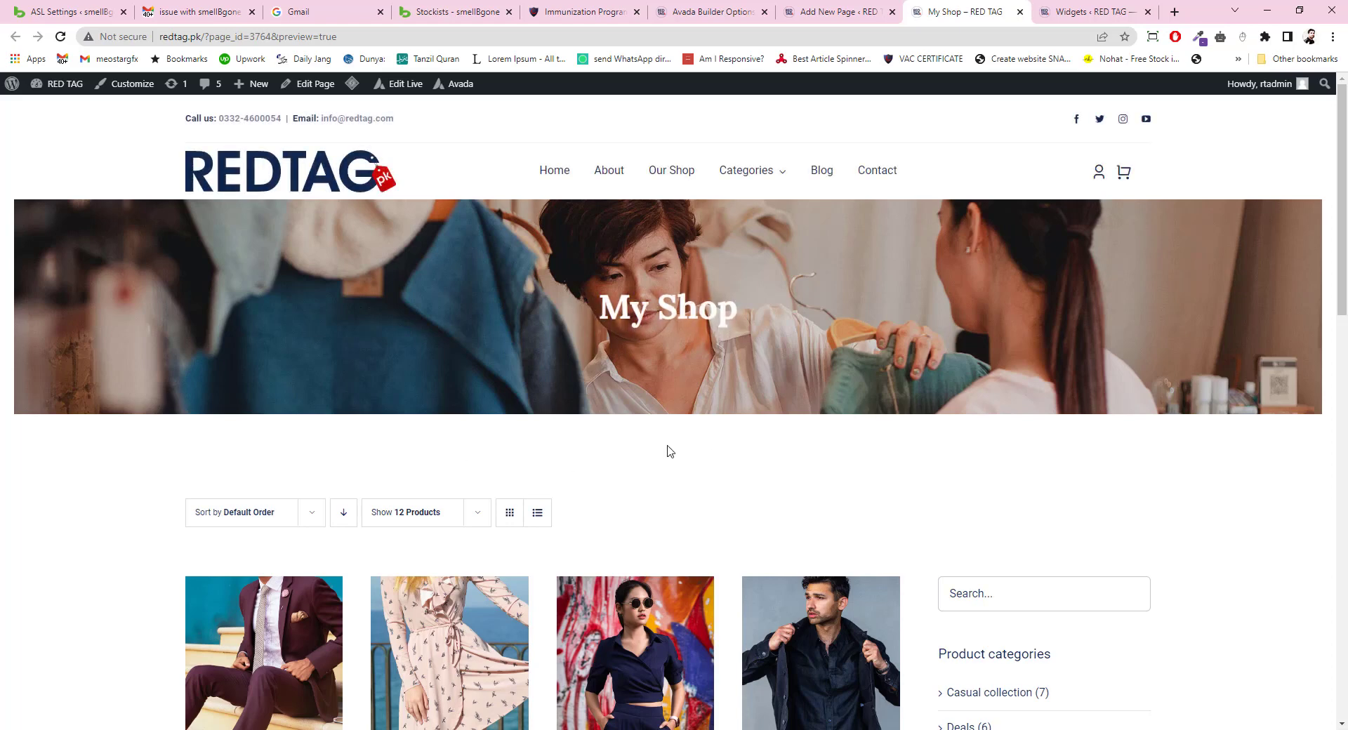
pyautogui.scroll(-2, 663, 449)
pyautogui.scroll(-2, 638, 512)
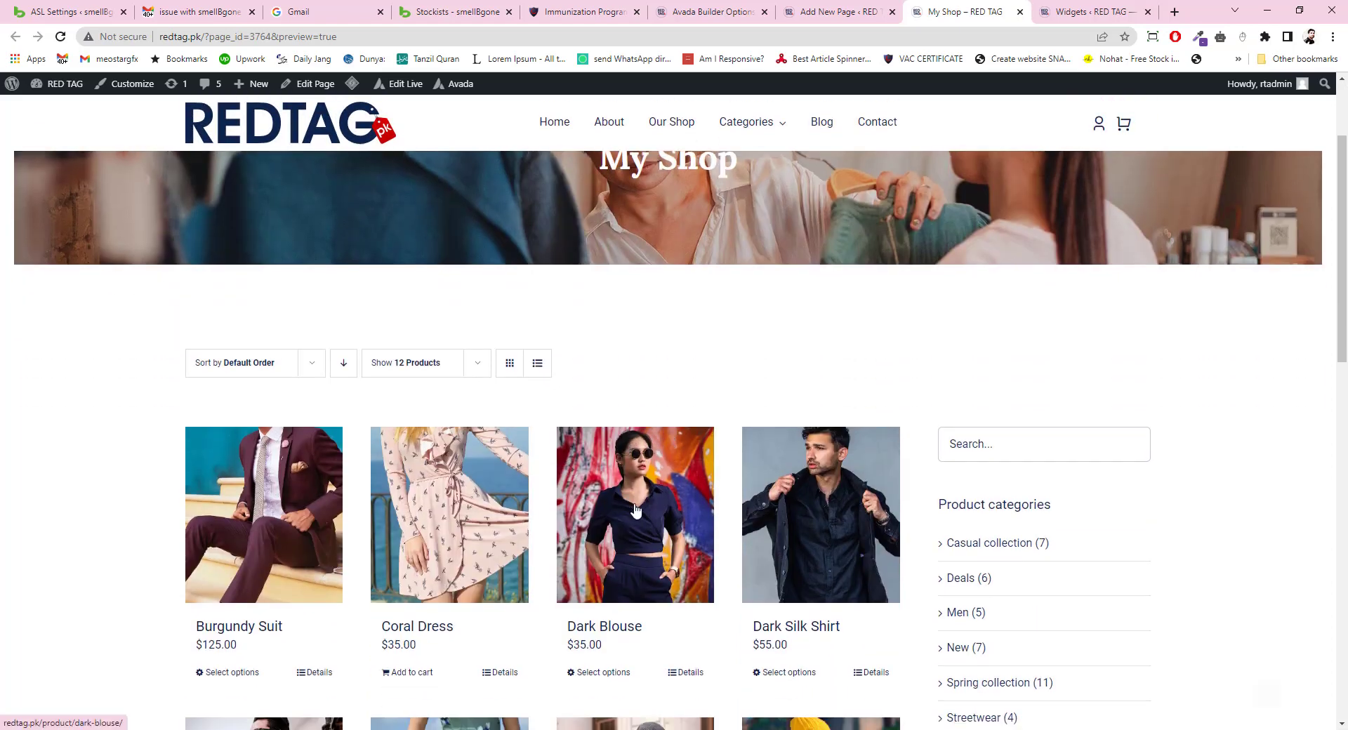
pyautogui.scroll(-2, 954, 501)
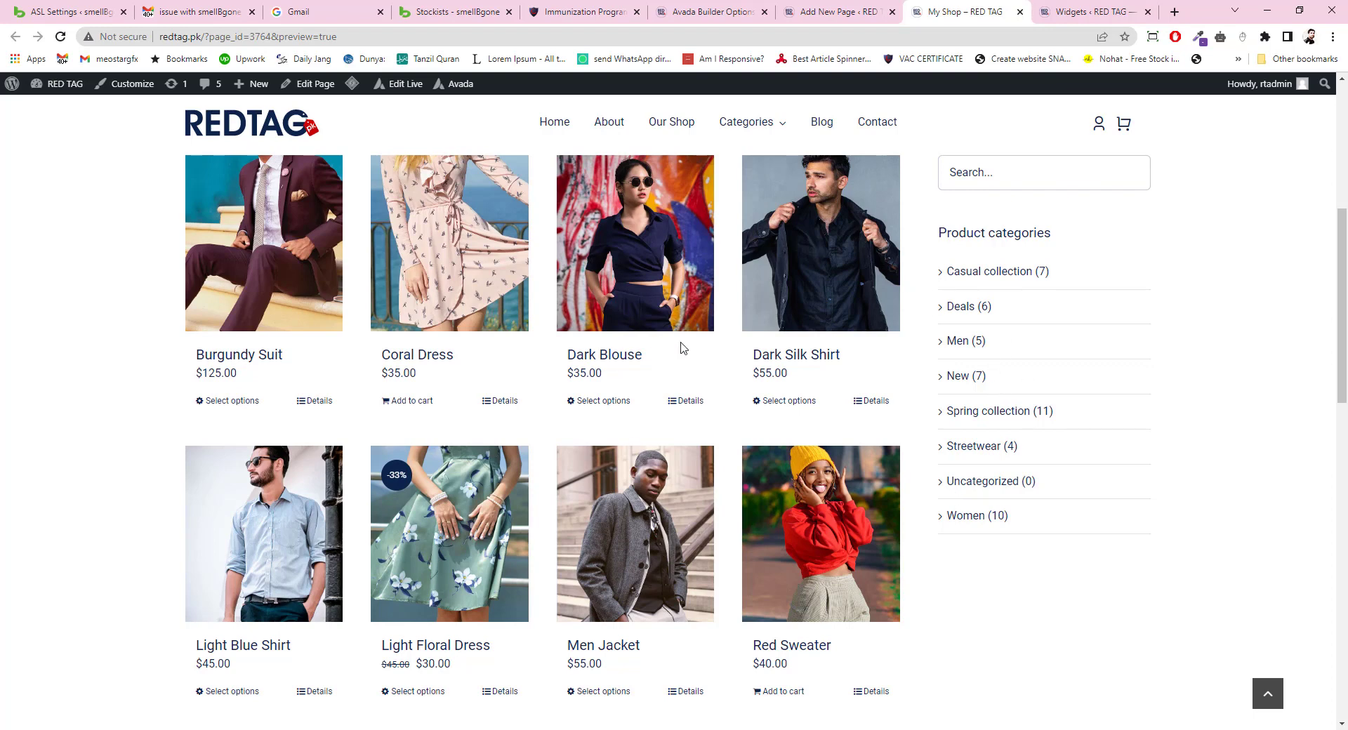
pyautogui.scroll(2, 681, 348)
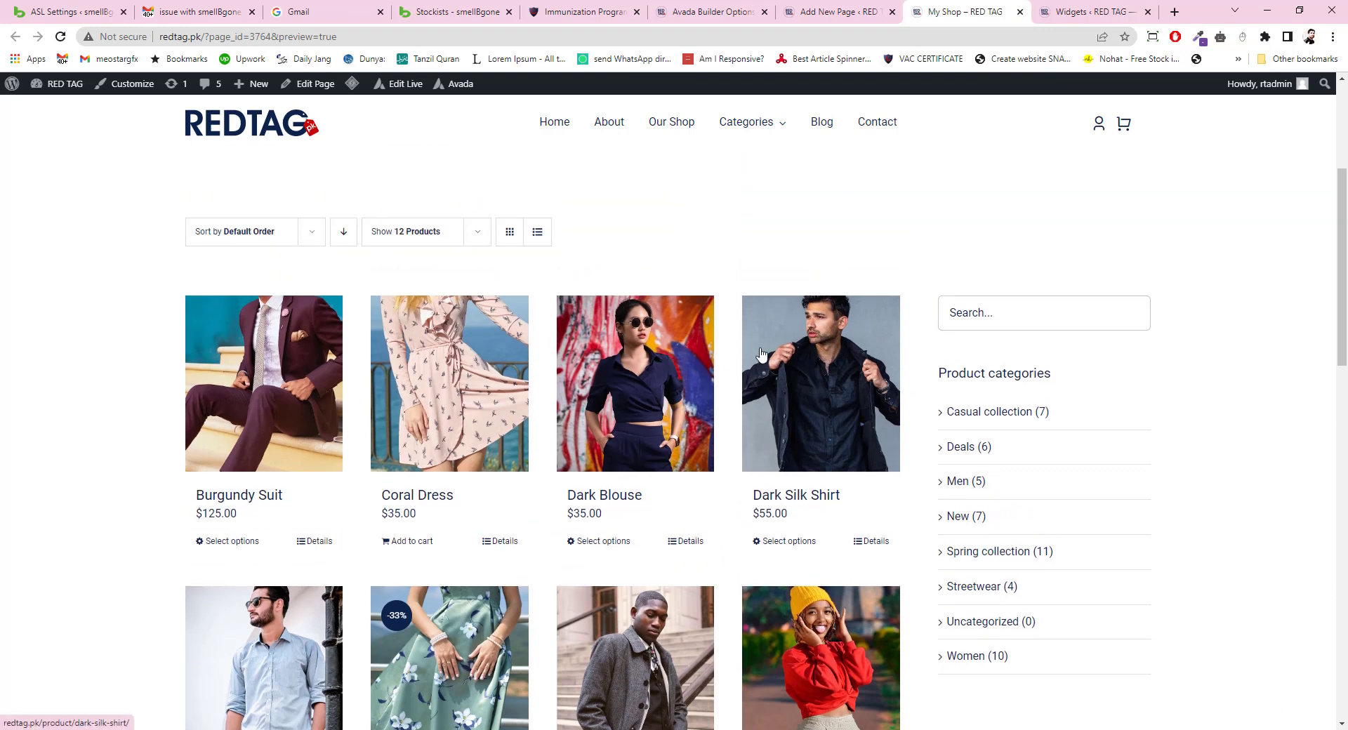
pyautogui.click(844, 16)
# Delete the 1/4 Widget Area column and resize the product grid column to 1/1.
pyautogui.scroll(-3, 749, 394)
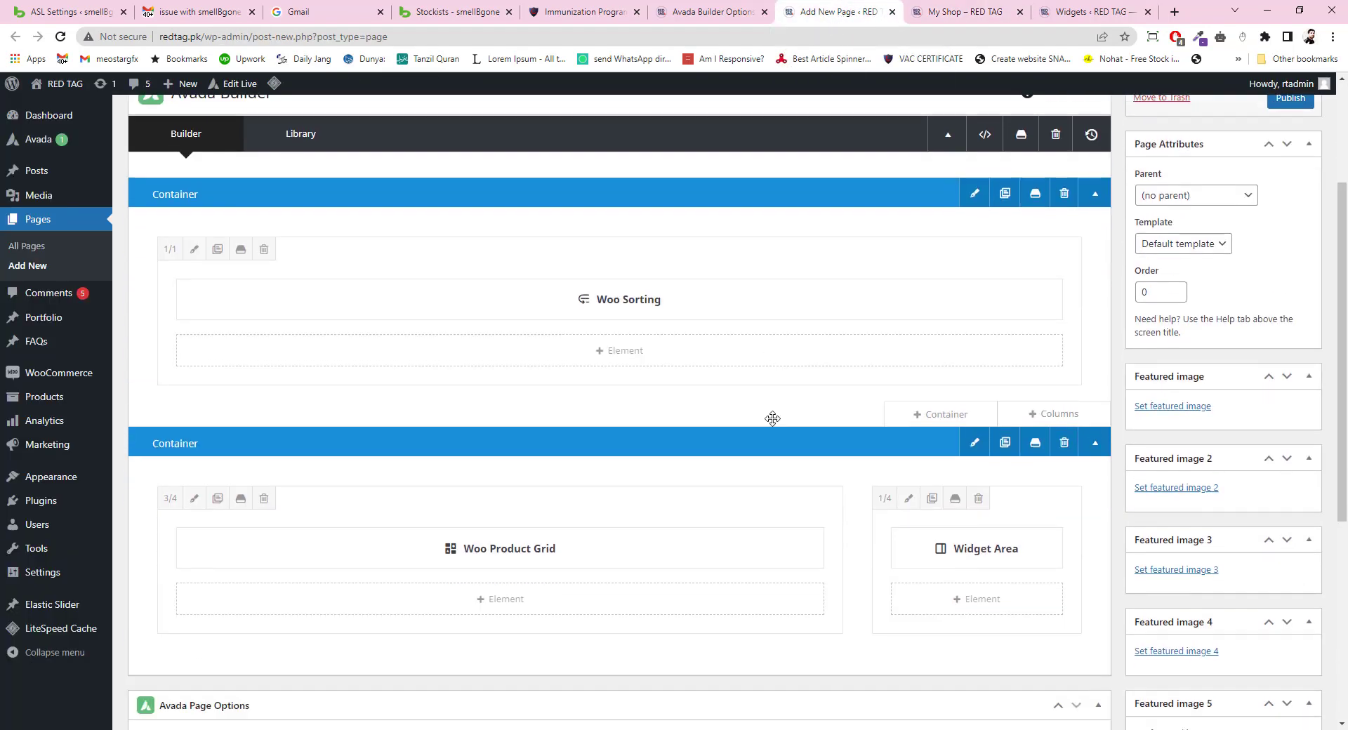
pyautogui.scroll(-1, 773, 417)
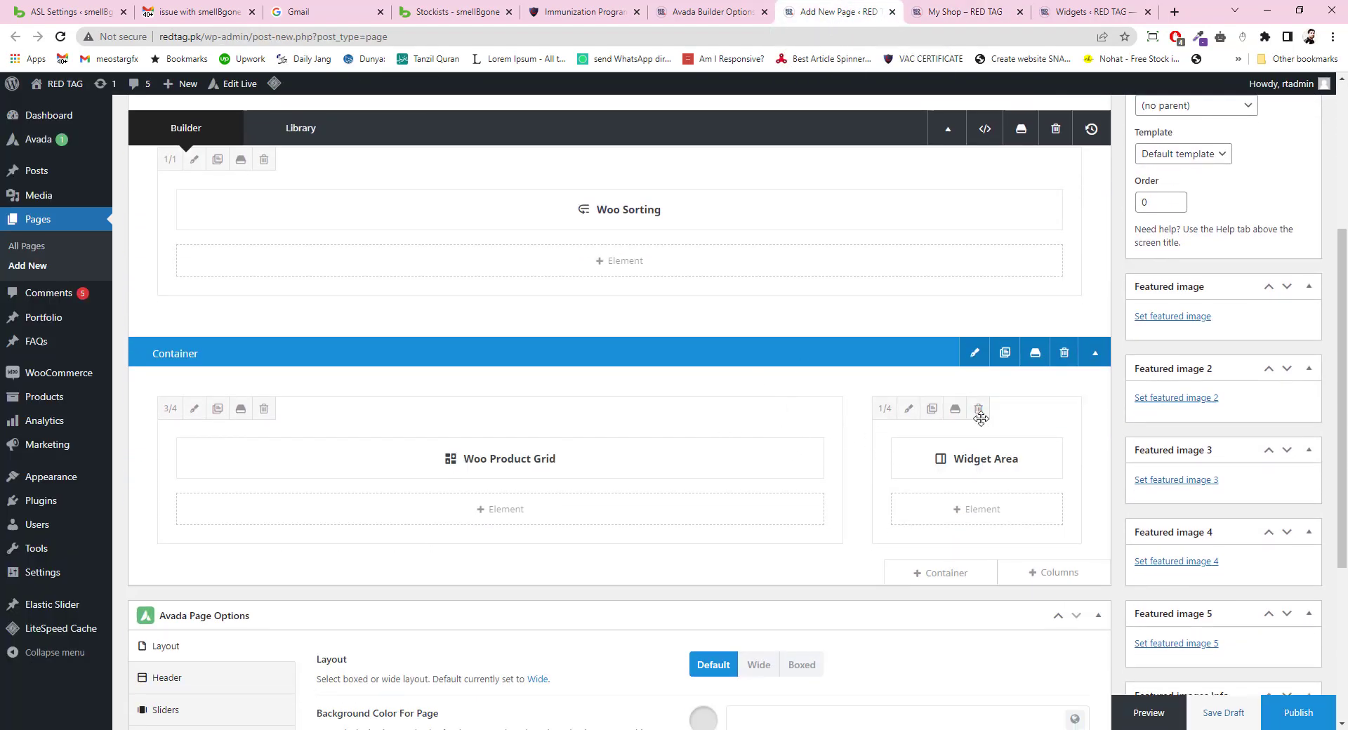
pyautogui.click(978, 409)
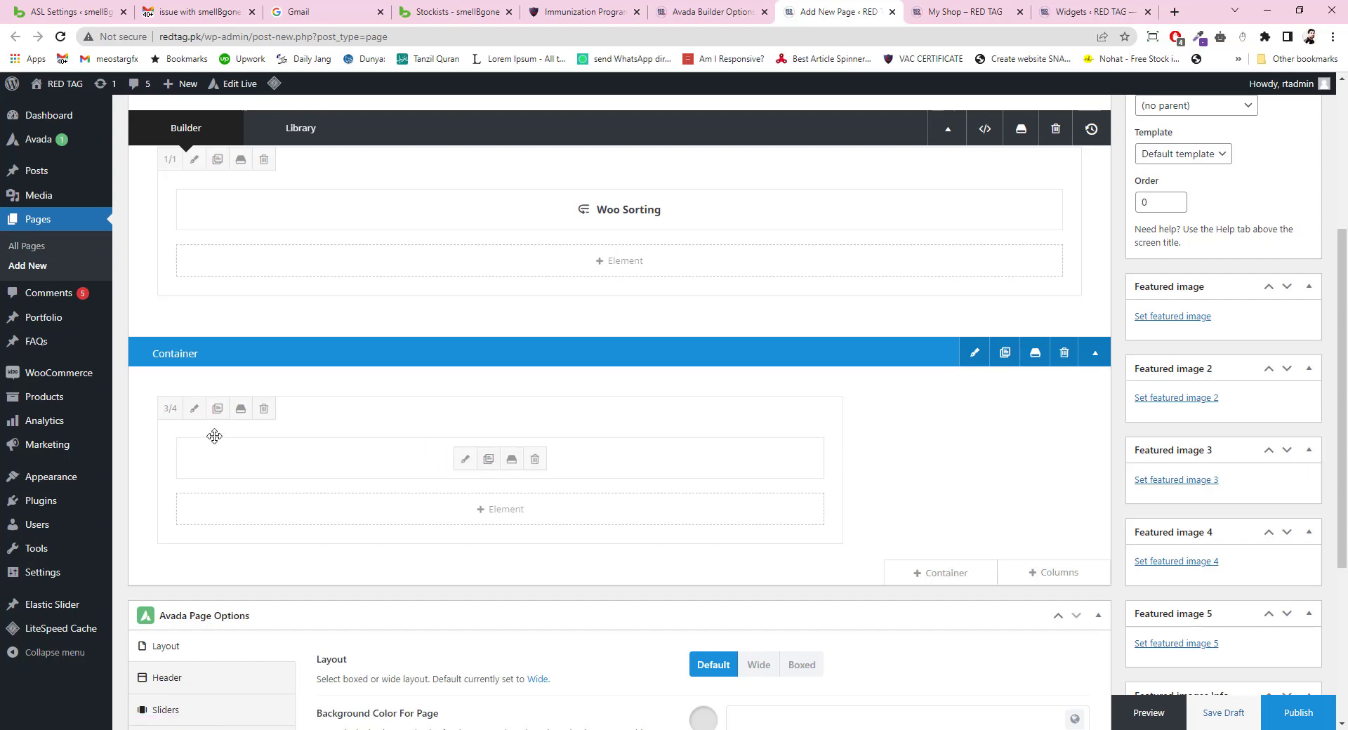
pyautogui.click(171, 410)
pyautogui.click(310, 396)
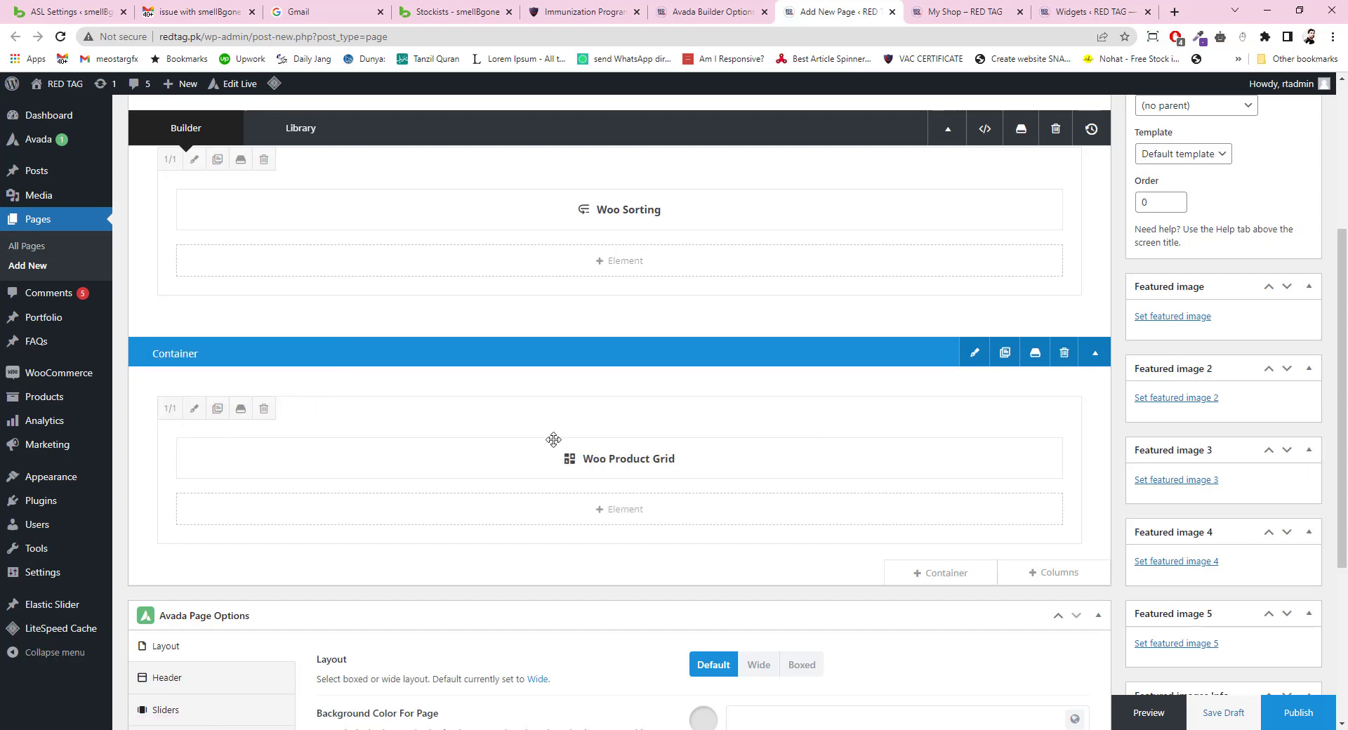
pyautogui.scroll(-1, 845, 480)
pyautogui.scroll(-3, 846, 480)
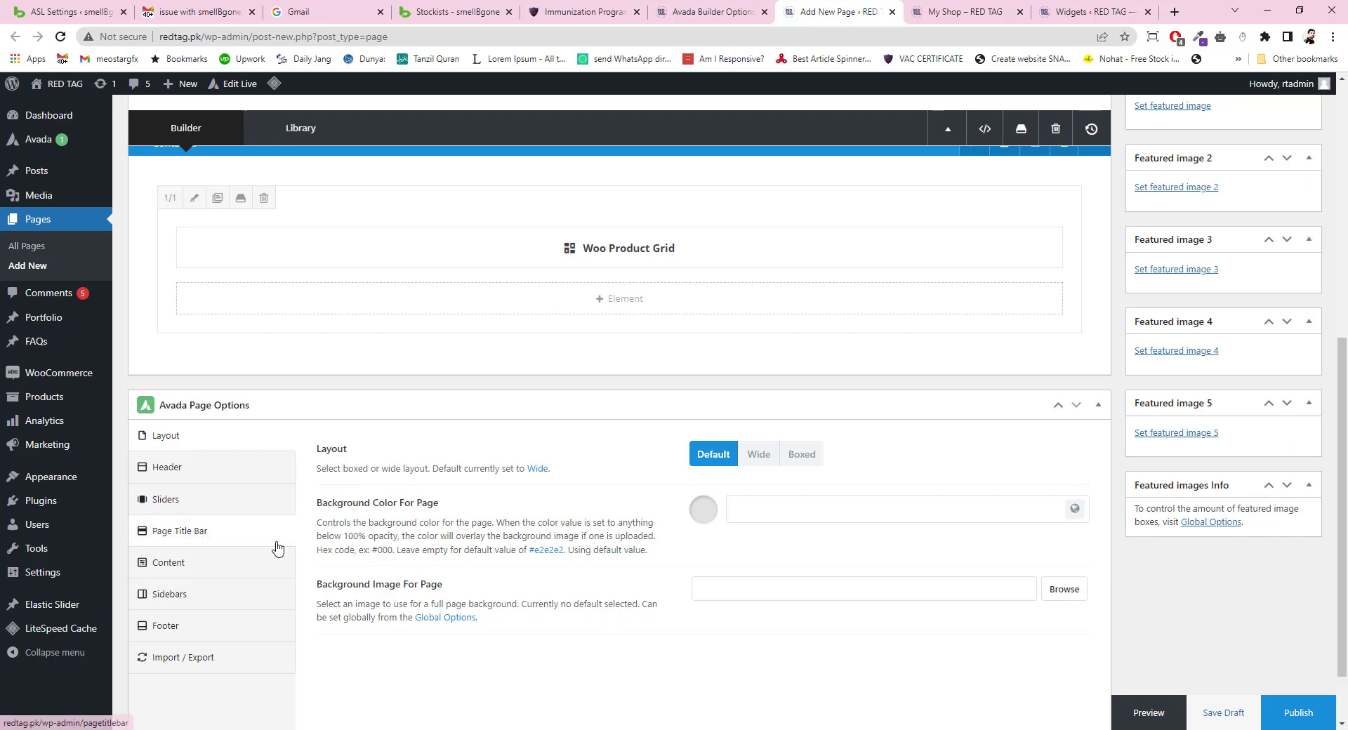
pyautogui.scroll(2, 672, 379)
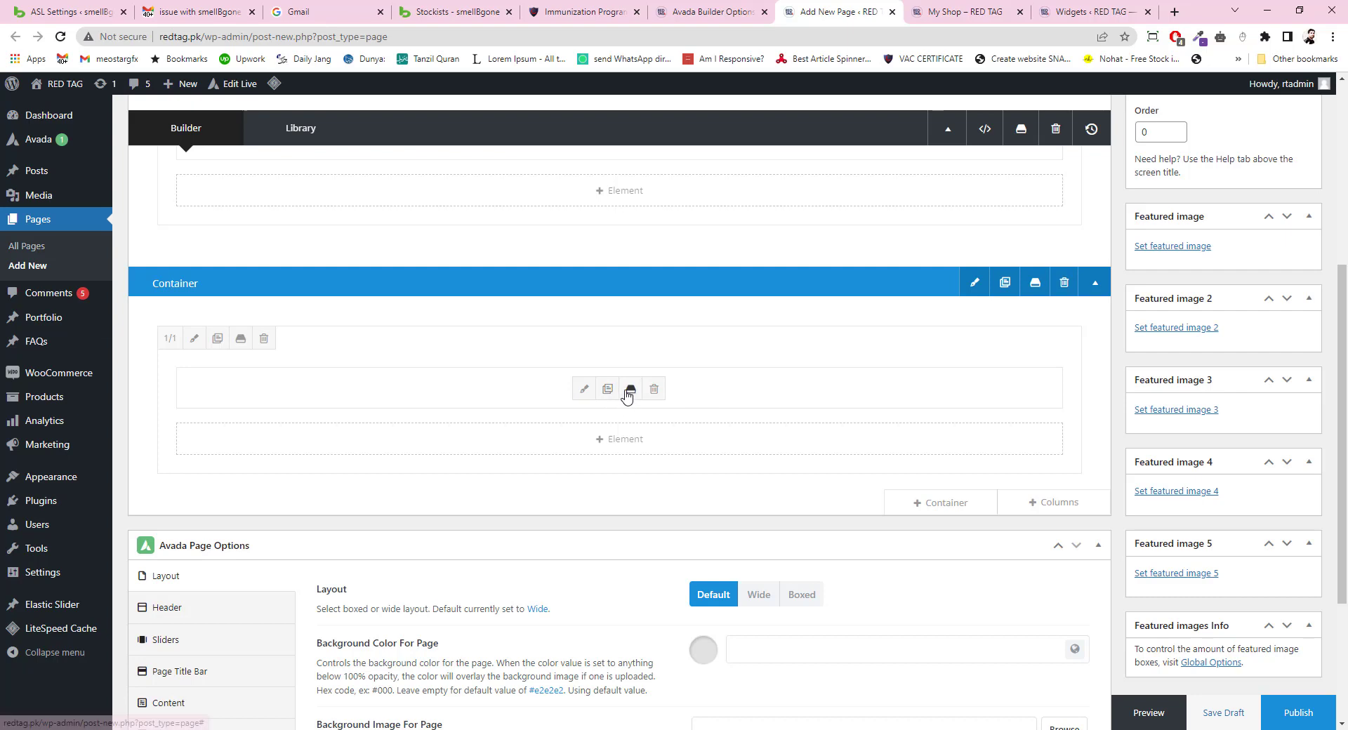
# Preview the shop page without the sidebar column, then return to the editor.
pyautogui.click(1146, 711)
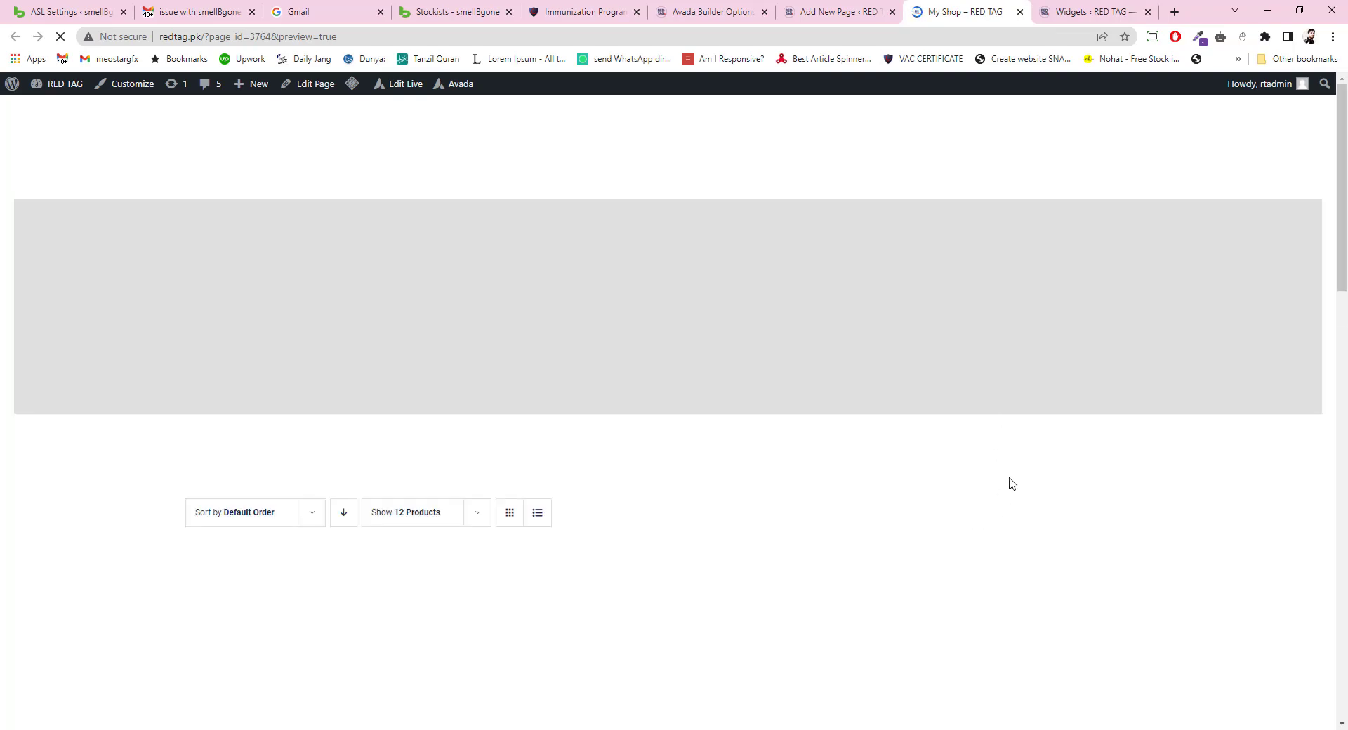
pyautogui.scroll(-3, 1009, 483)
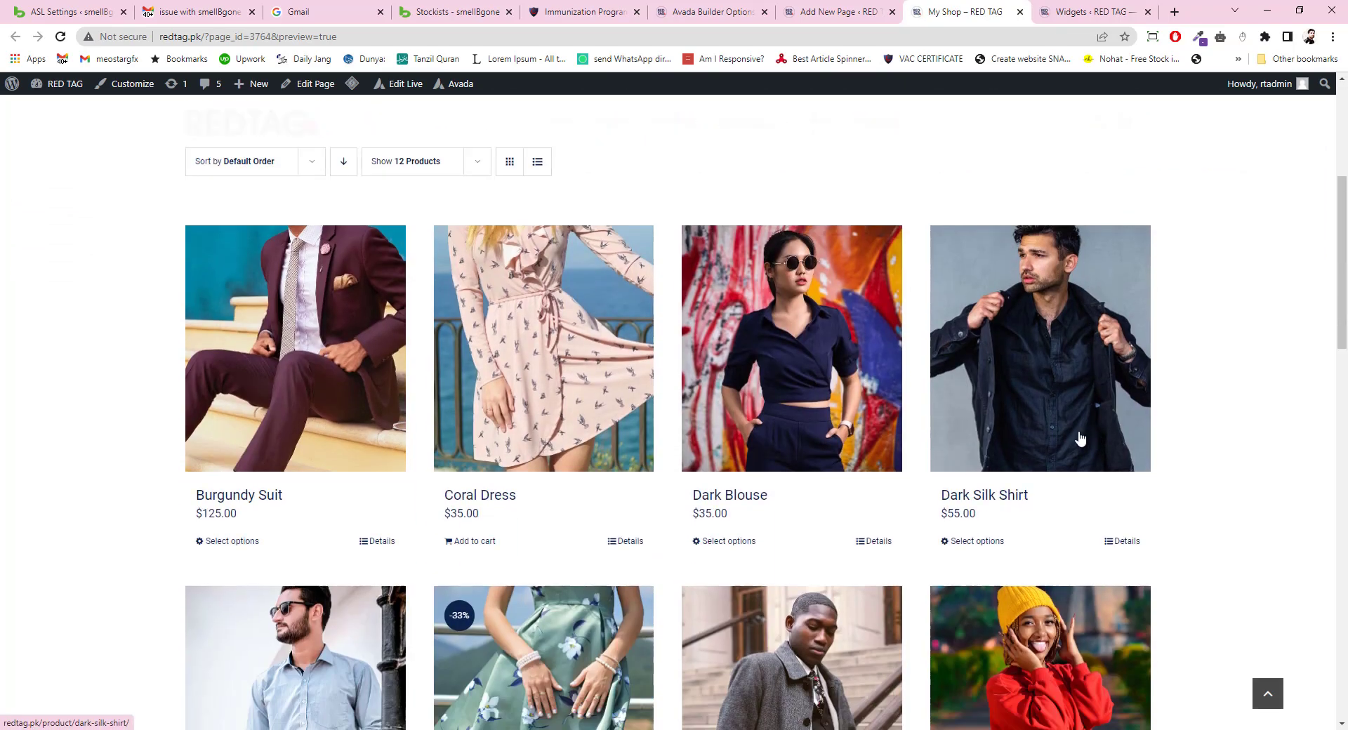
pyautogui.scroll(1, 1017, 467)
pyautogui.click(862, 11)
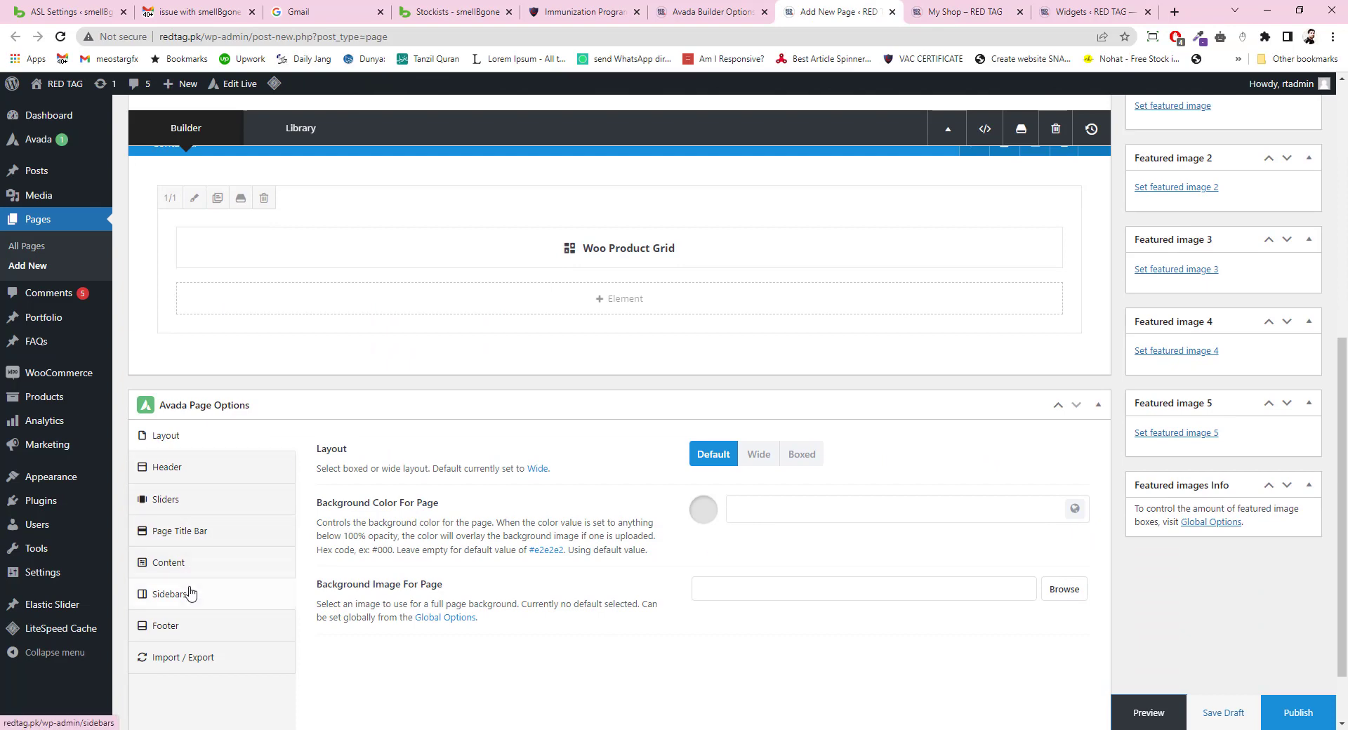
# In Page Options Sidebars, set Sidebar 1 to Shop Sidebar on the Left, then preview.
pyautogui.click(188, 597)
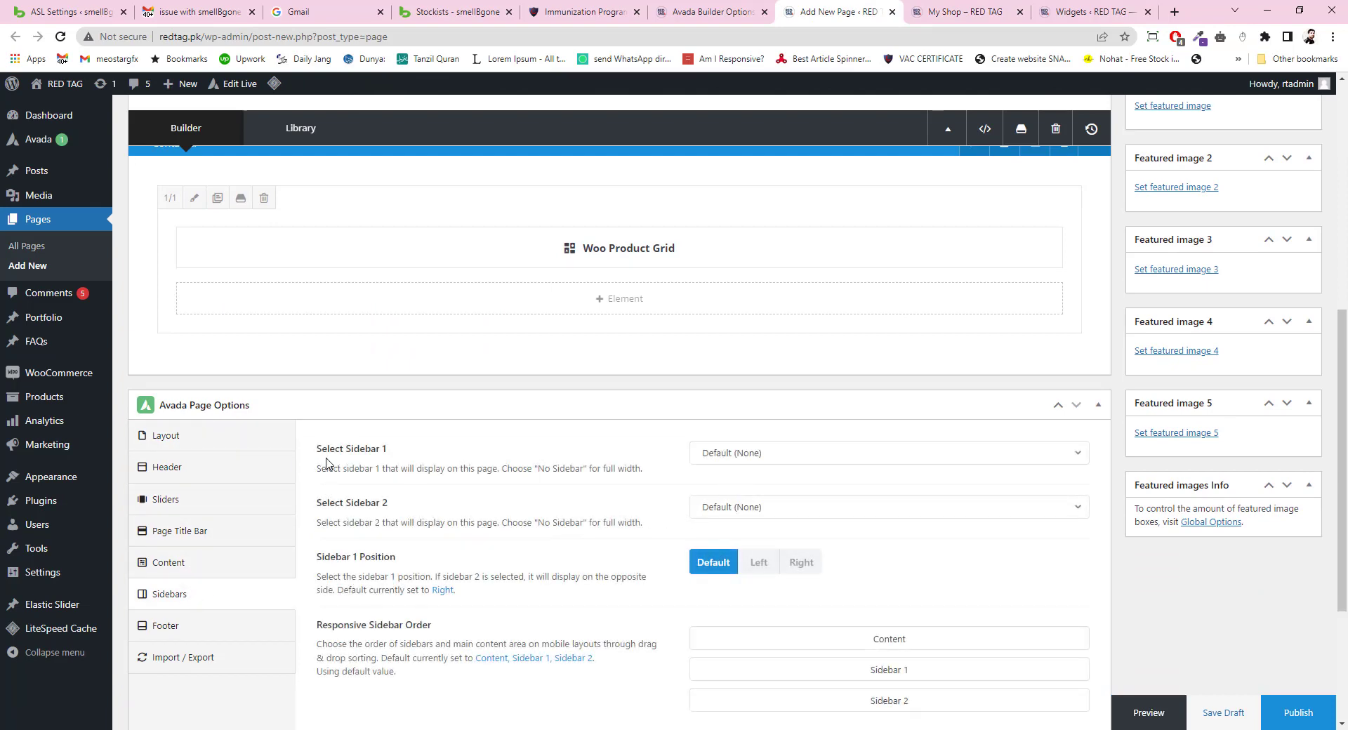
pyautogui.click(749, 454)
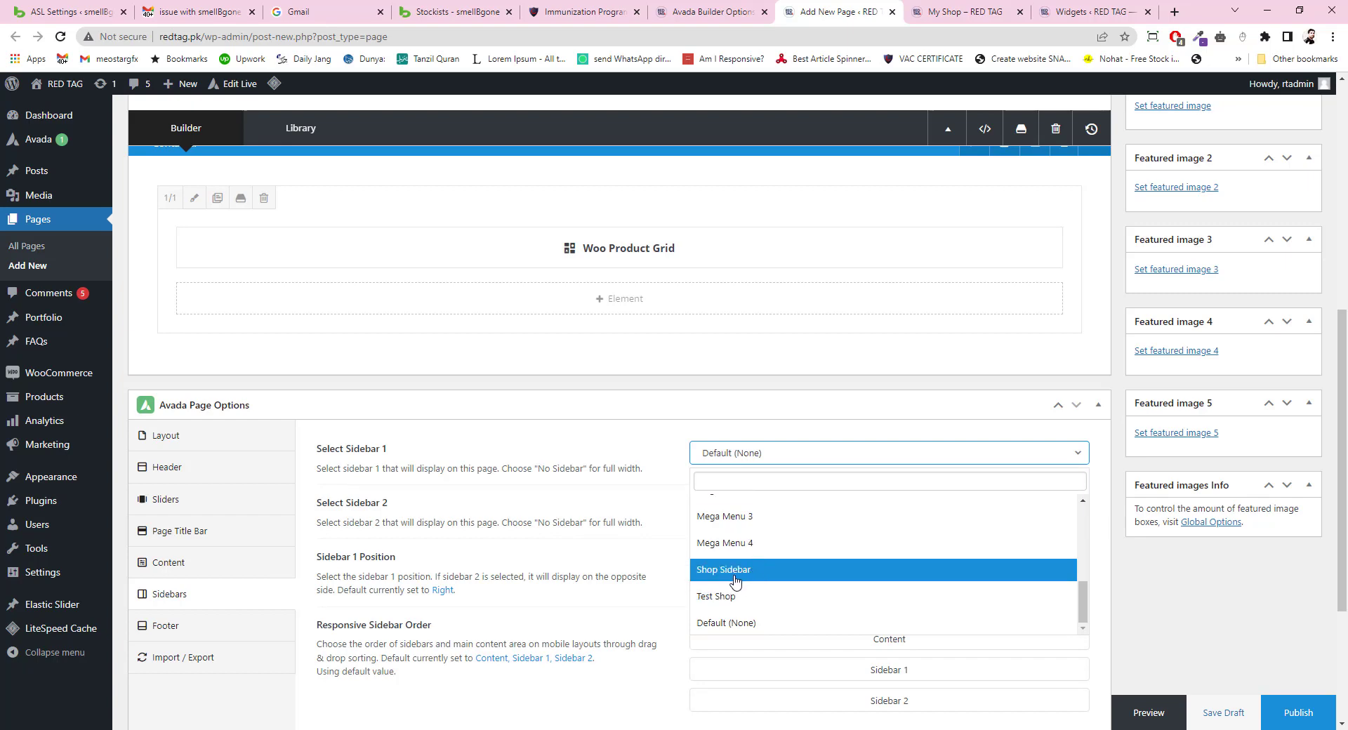
pyautogui.click(735, 579)
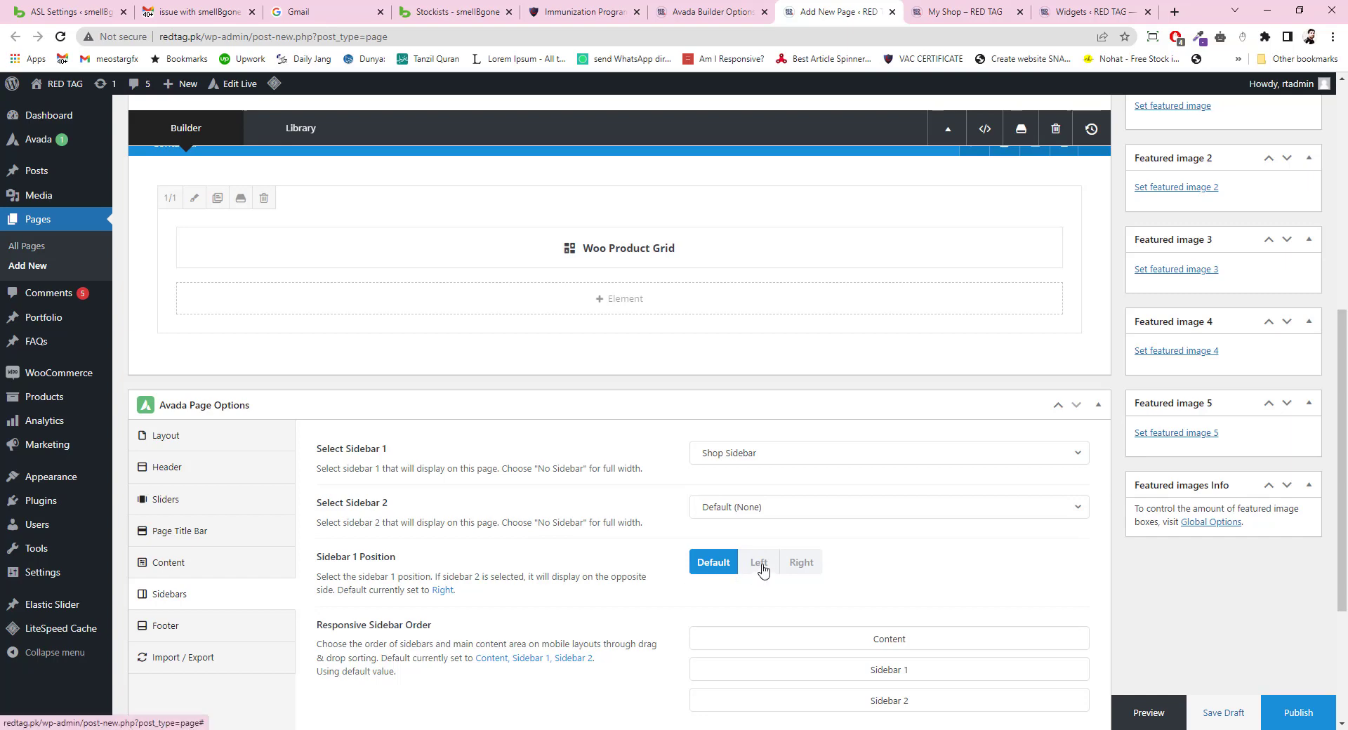
pyautogui.click(761, 570)
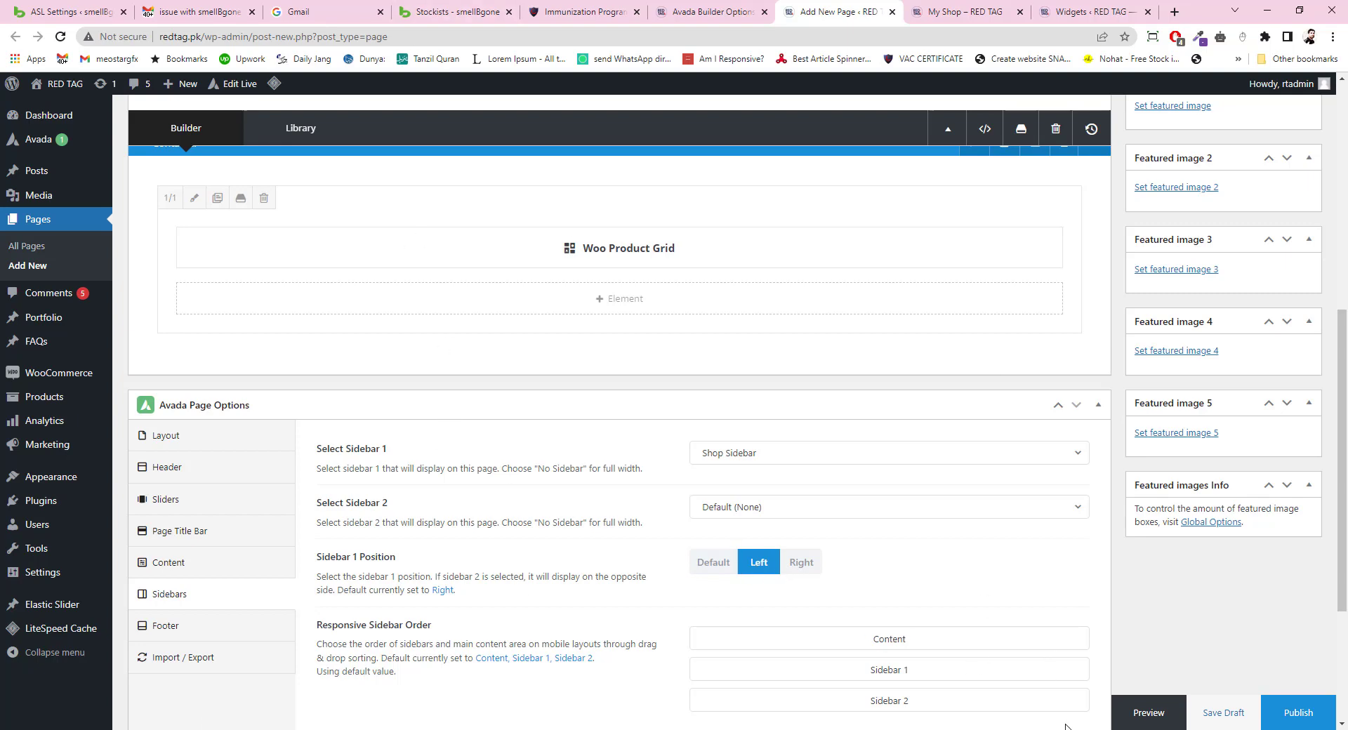
pyautogui.click(1147, 716)
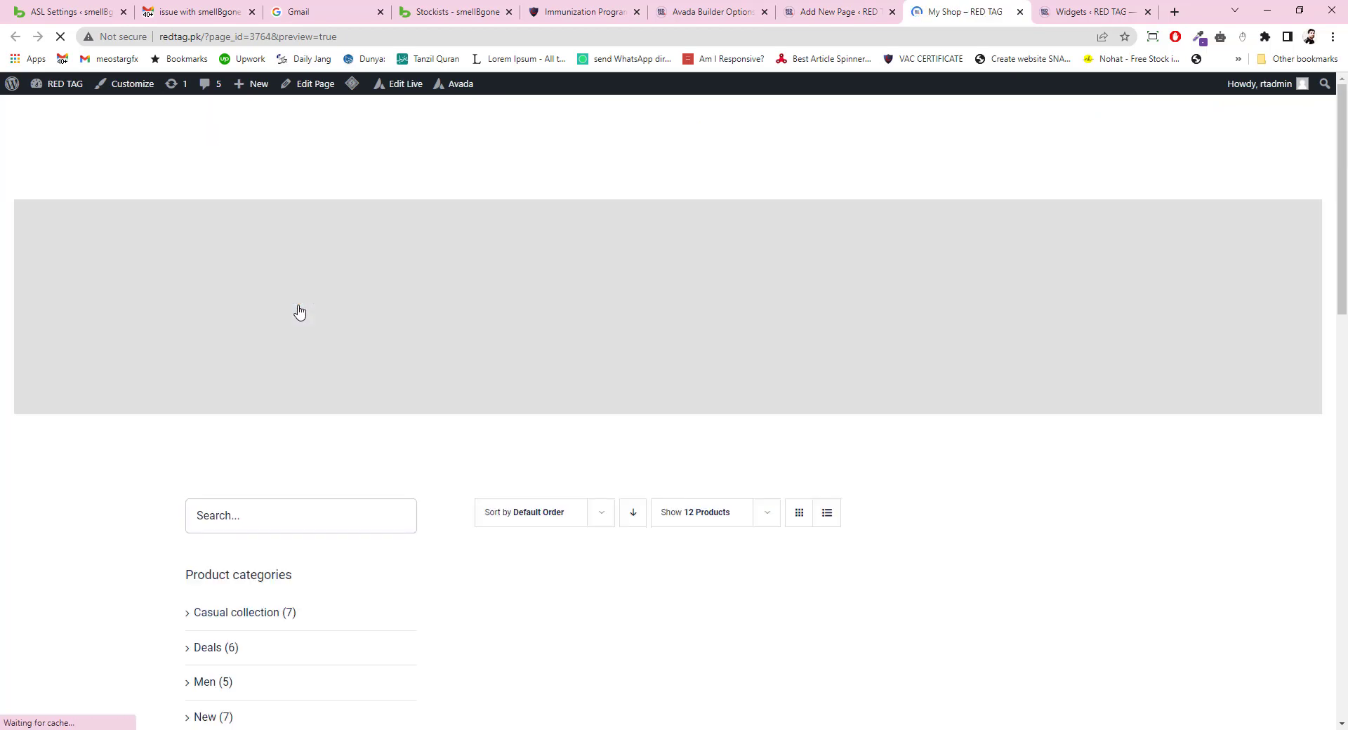
# Scroll the preview to confirm products beside the left category sidebar, then scroll to the builder's top.
pyautogui.scroll(-1, 392, 526)
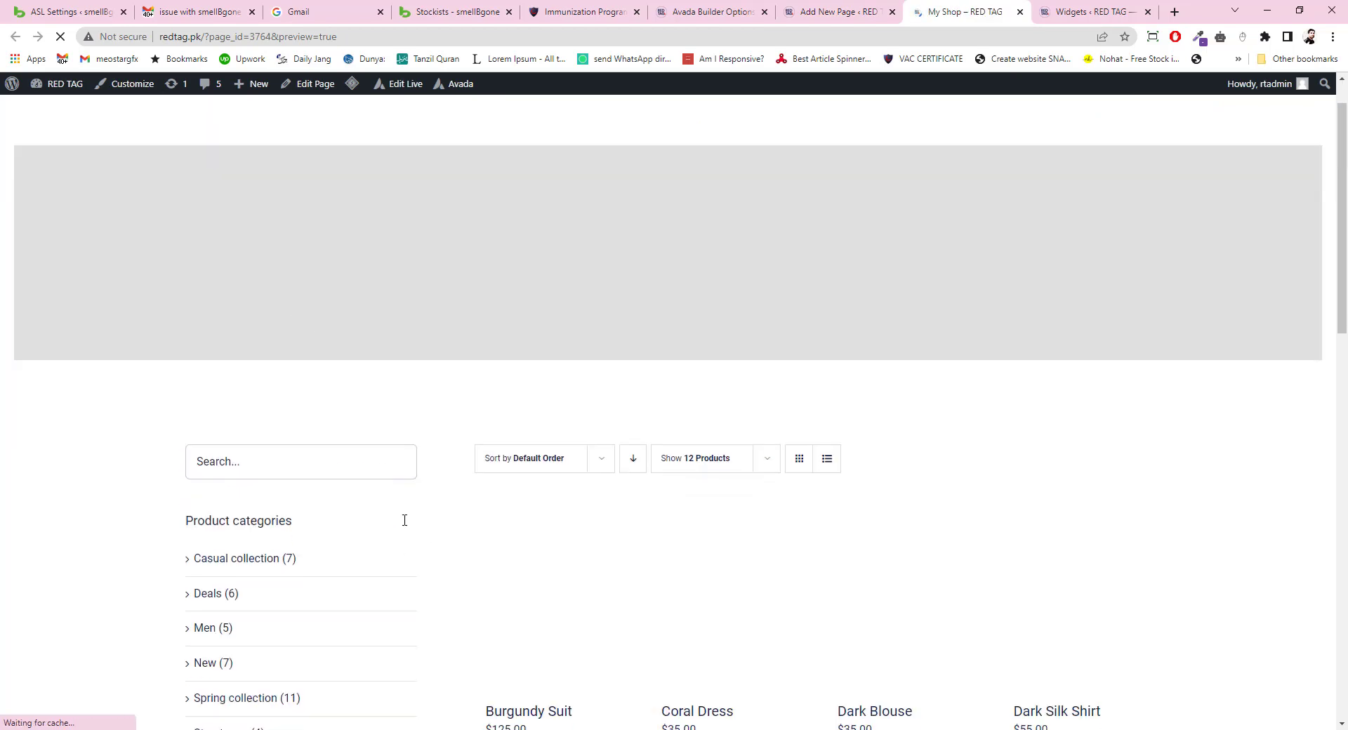
pyautogui.scroll(-1, 376, 457)
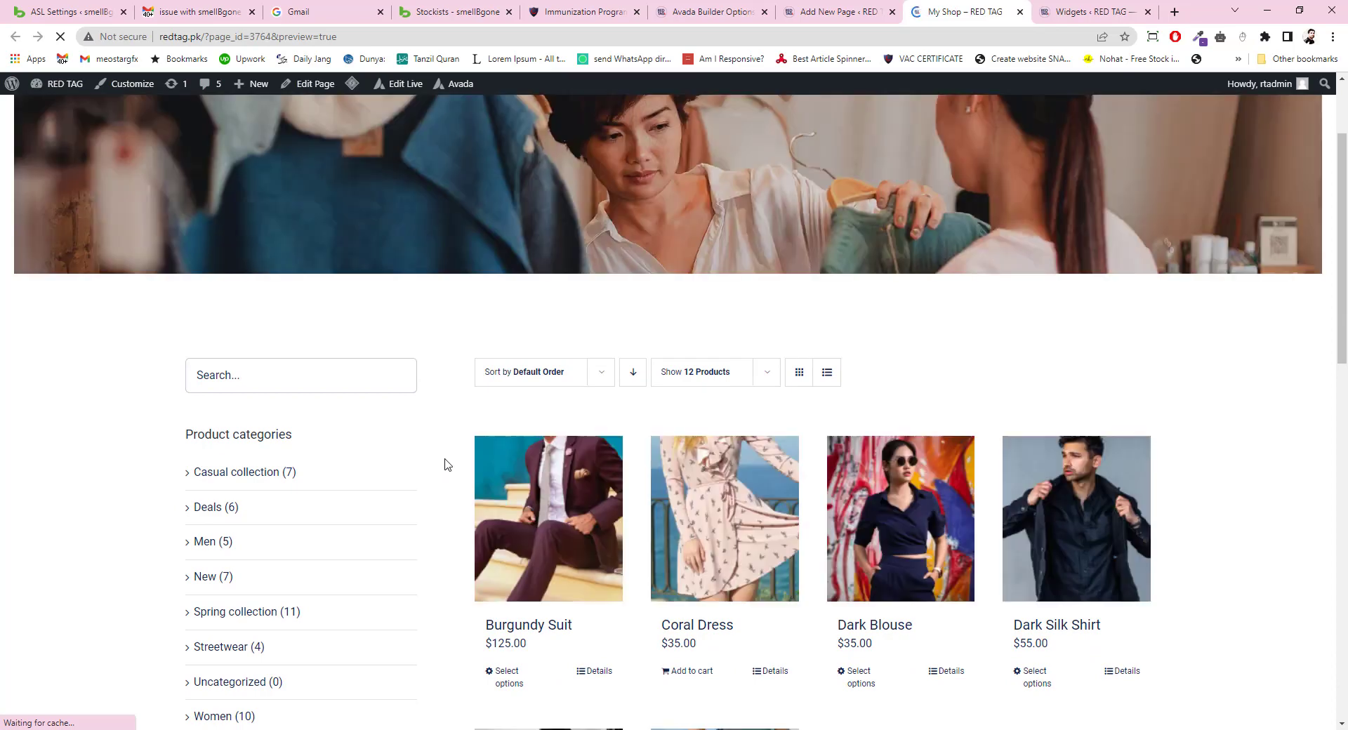
pyautogui.scroll(-2, 421, 444)
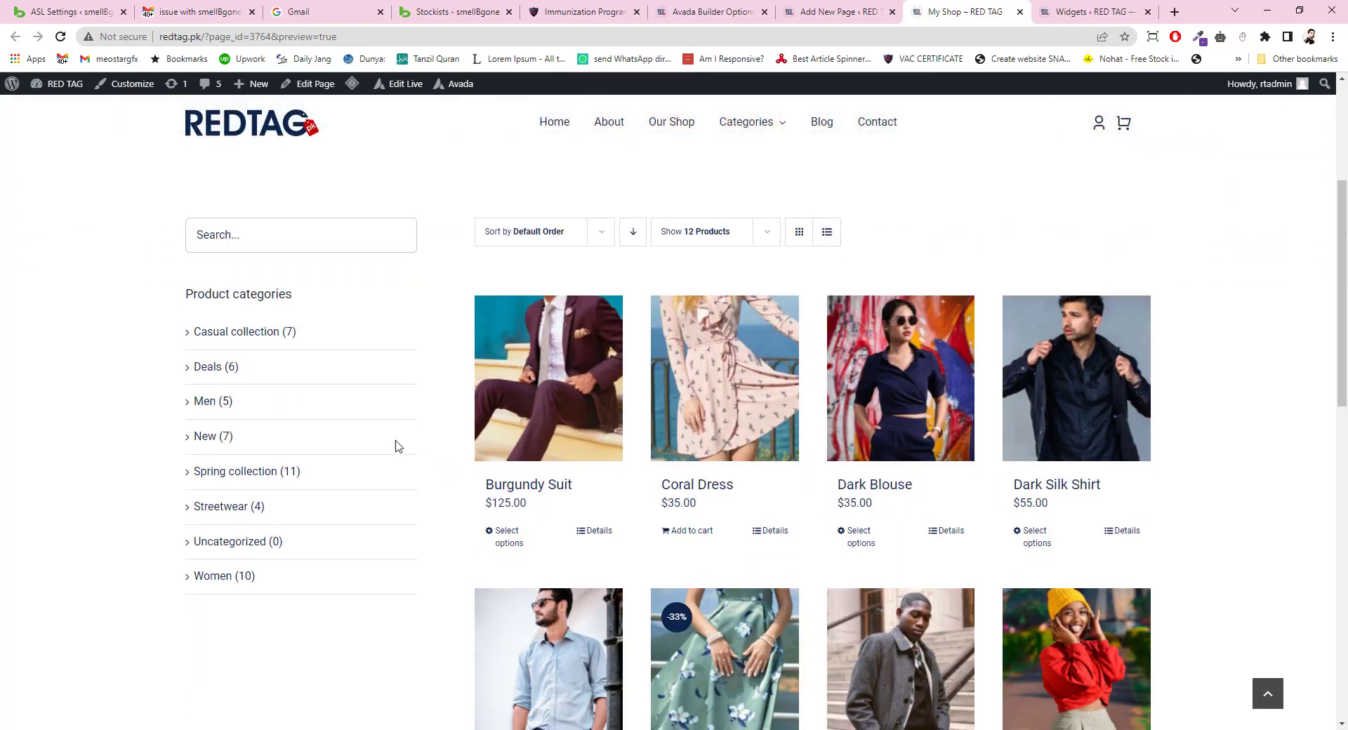
pyautogui.click(839, 11)
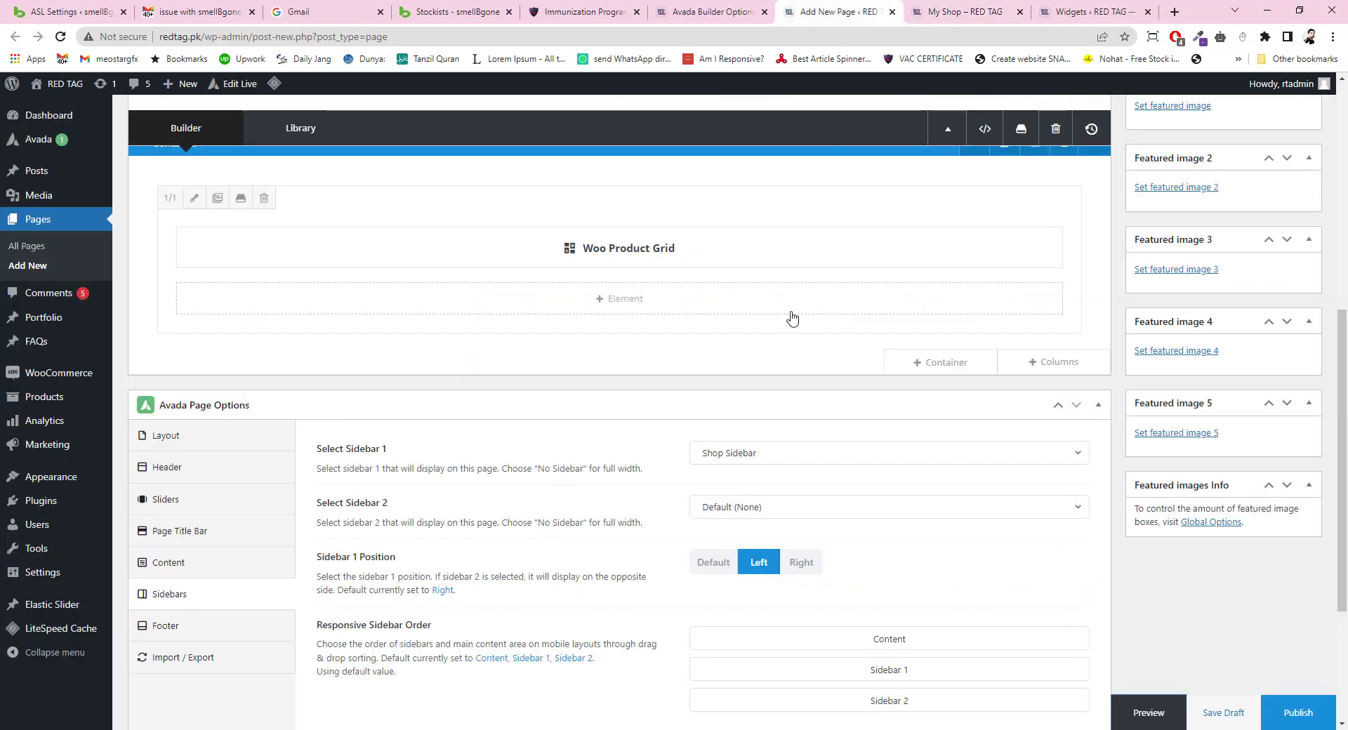
pyautogui.scroll(4, 777, 393)
pyautogui.scroll(2, 778, 397)
pyautogui.scroll(2, 778, 400)
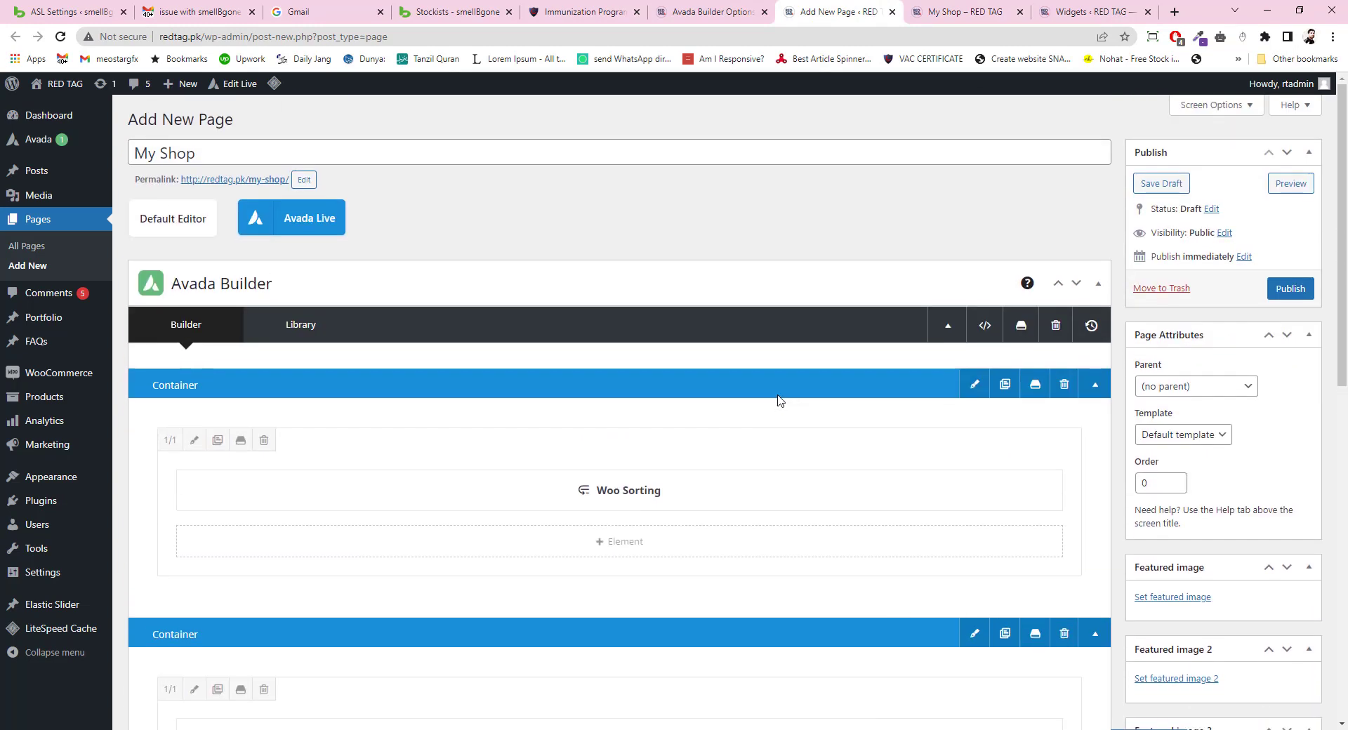